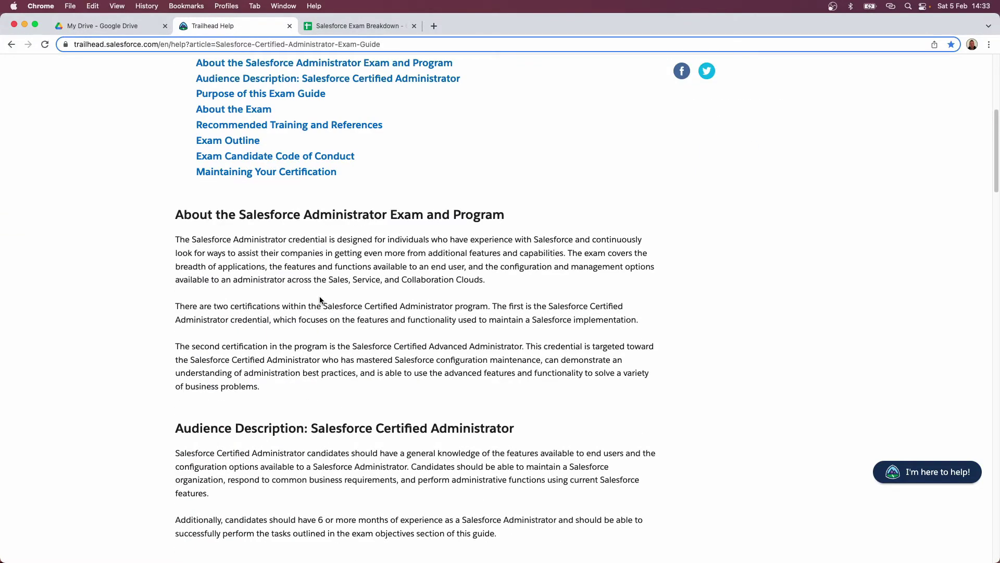
Step: Review the question count, time allotted and passing score in the exam guide's About the Exam section
scroll(320, 298, down, 2)
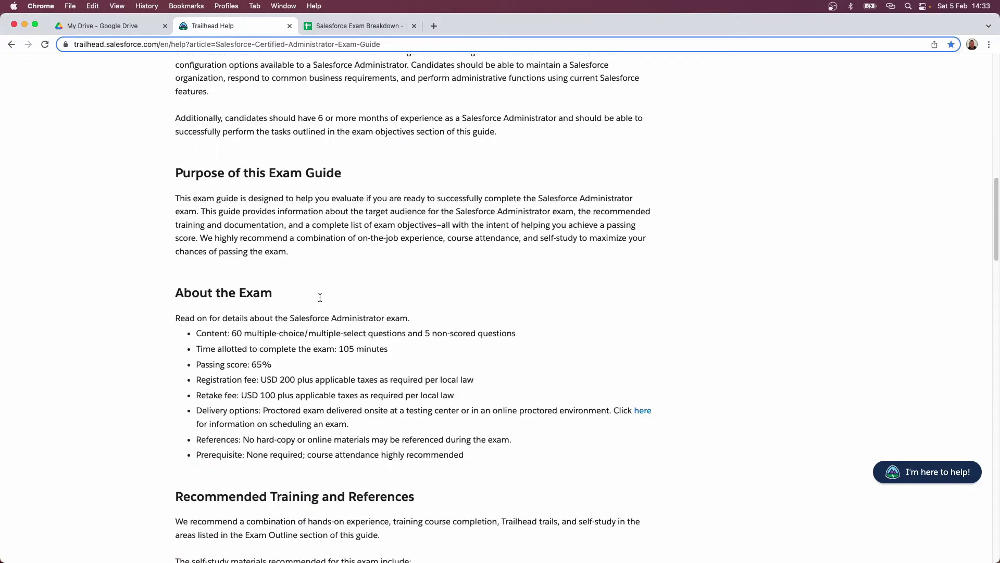
drag(174, 281, 330, 357)
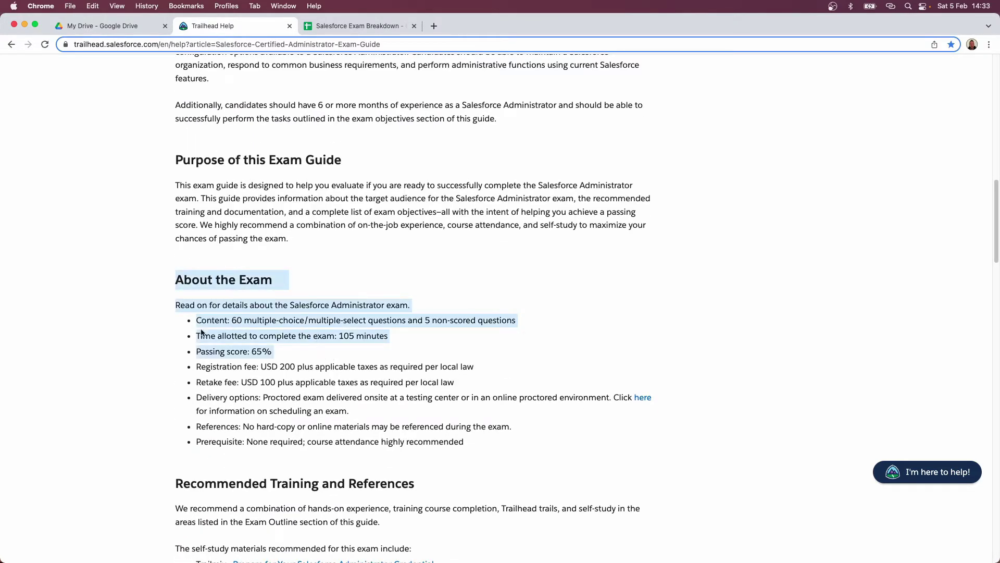
click(265, 318)
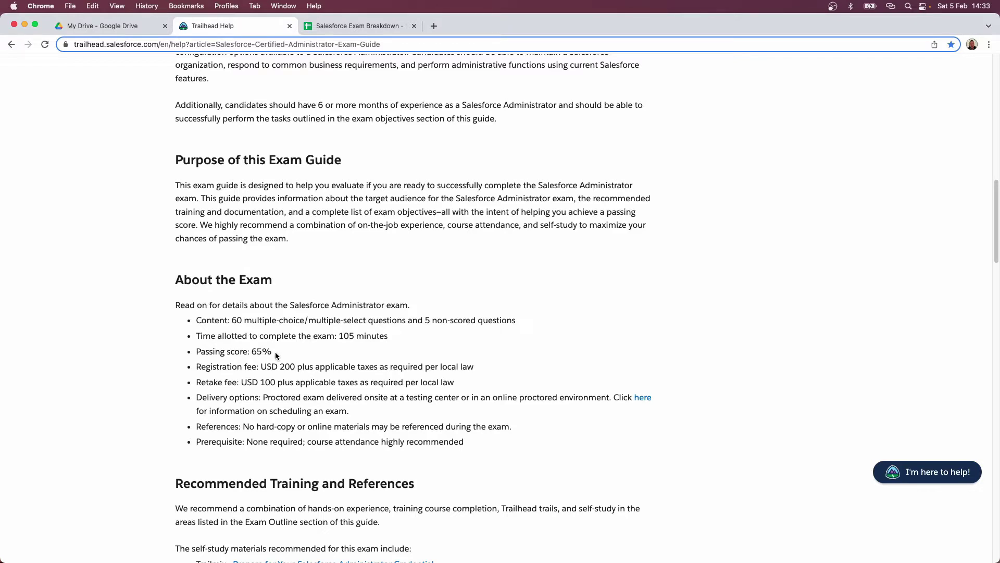
Step: In the Salesforce Exam Breakdown spreadsheet, enter "Exam:" in A1 and "Salesforce Administrator Exam" in B1
click(356, 28)
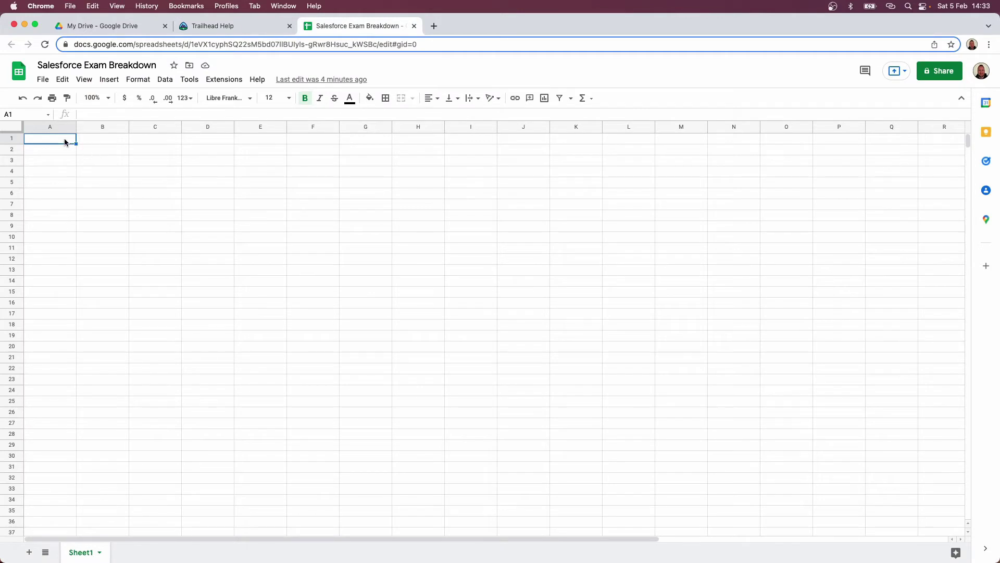
text(Exam:)
key(Tab)
text(Salesfore)
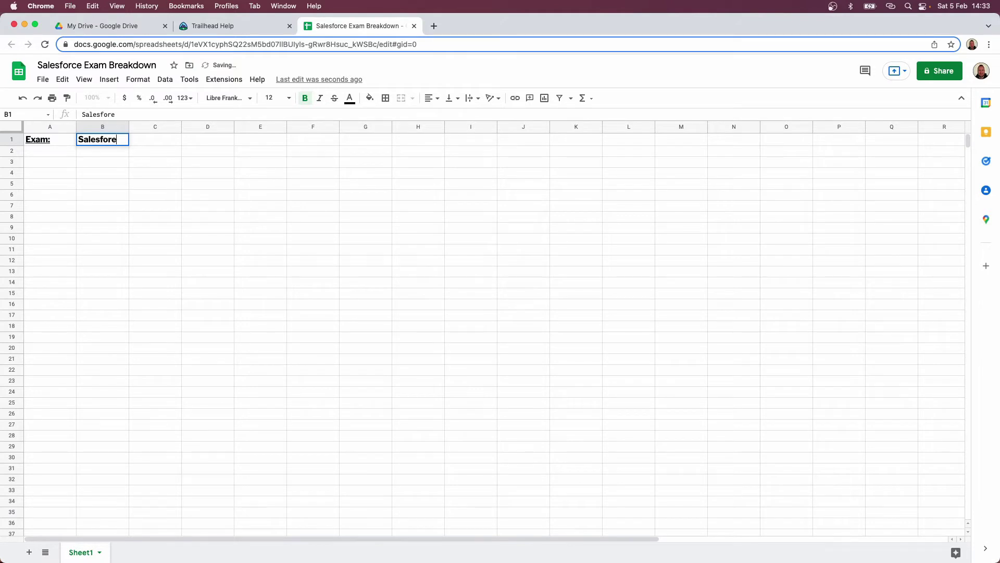
key(BackSpace)
text(ce Ad)
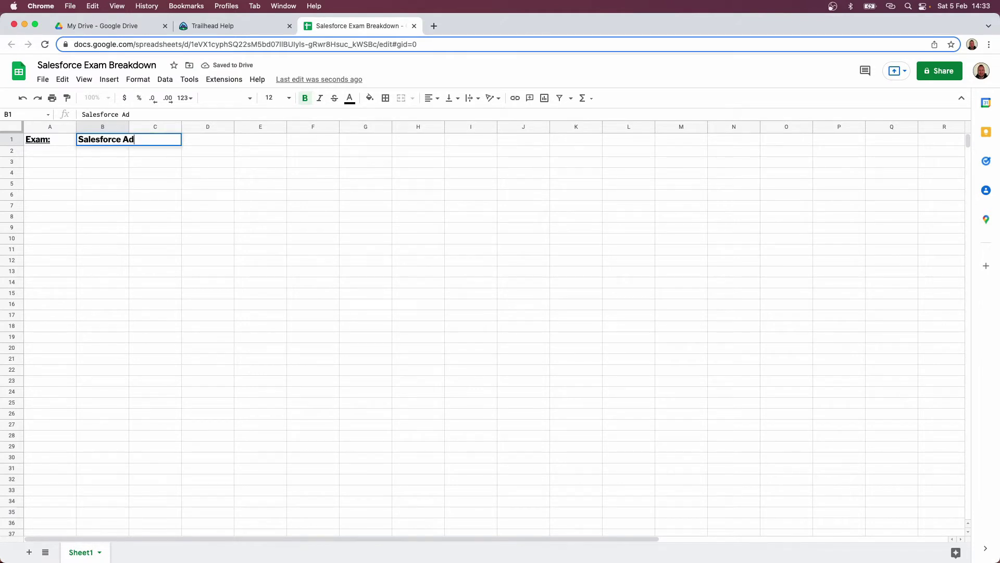
text(ministrator Exam)
key(Return)
Step: Add the heading "Key Information;" in cell A3
key(Left)
key(Down)
text(Key Information)
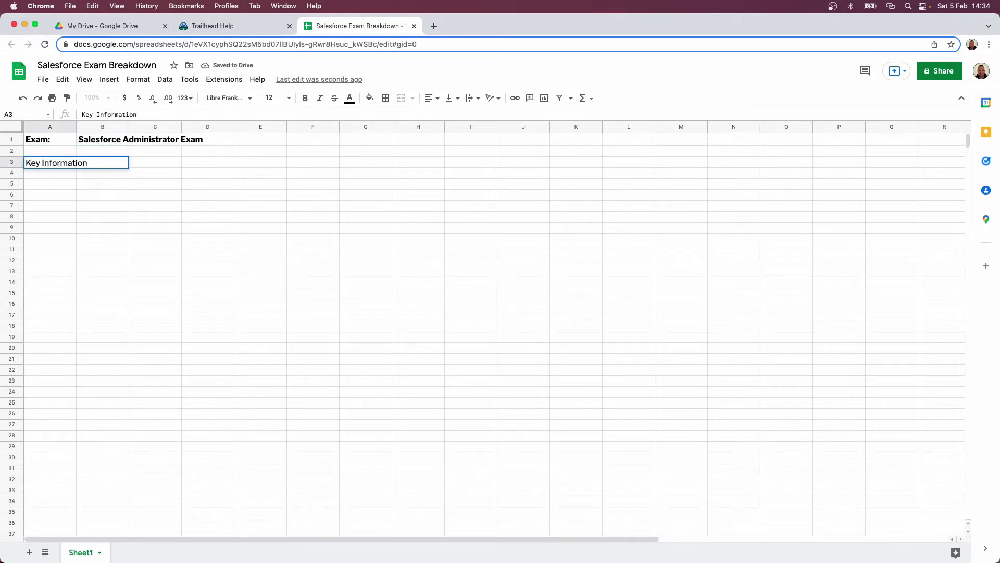
text(;)
key(Return)
key(Return)
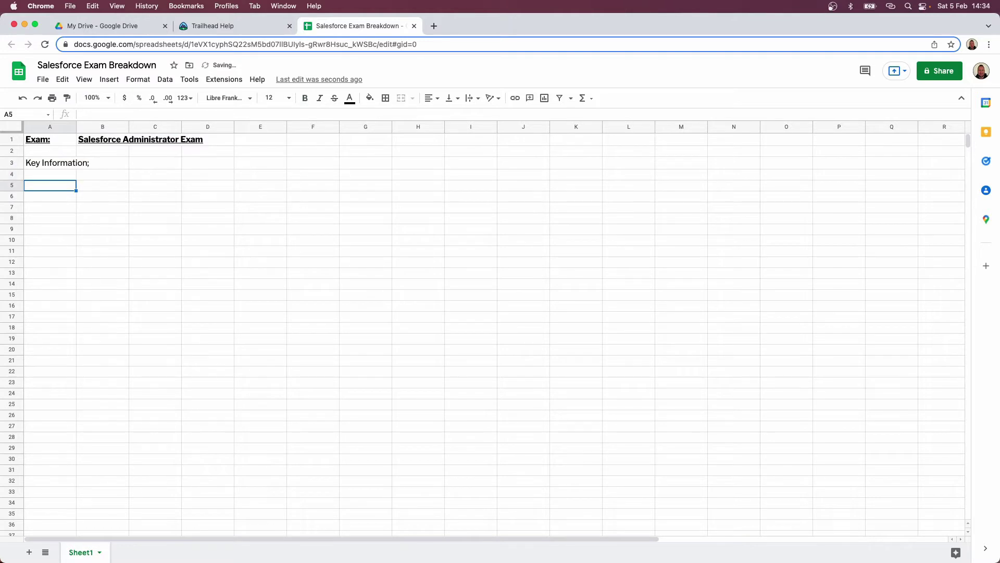
Step: Label cells A5 to A7 as "# of Q's", "Passing %" and "Passing #"
text(# of Qu)
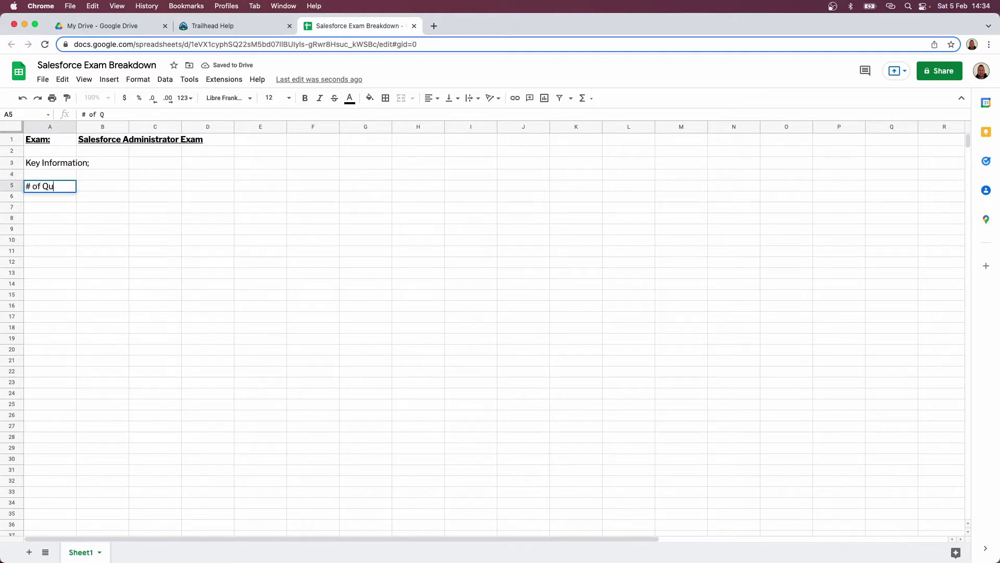
key(BackSpace)
text('s)
key(Return)
text(Passing %)
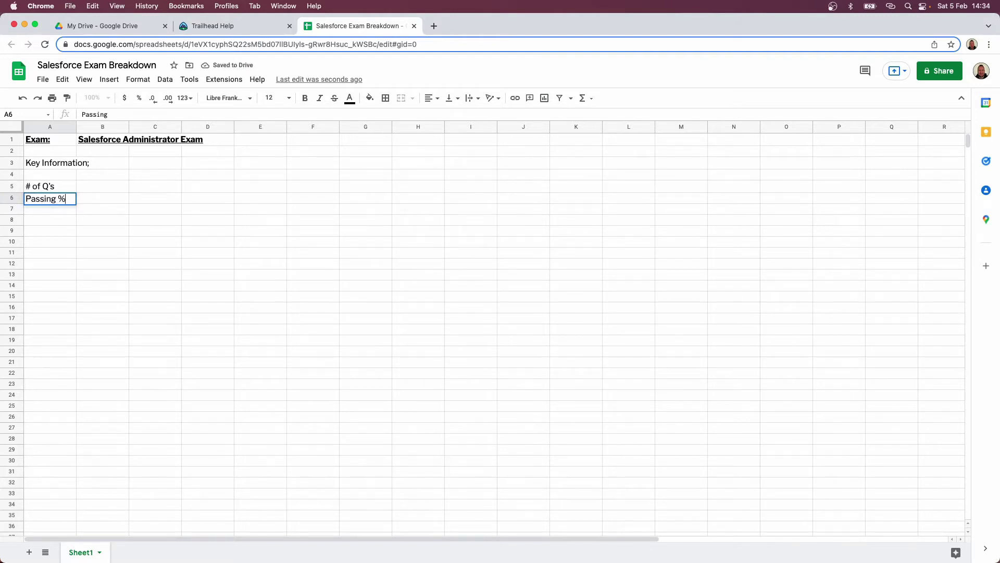
key(Return)
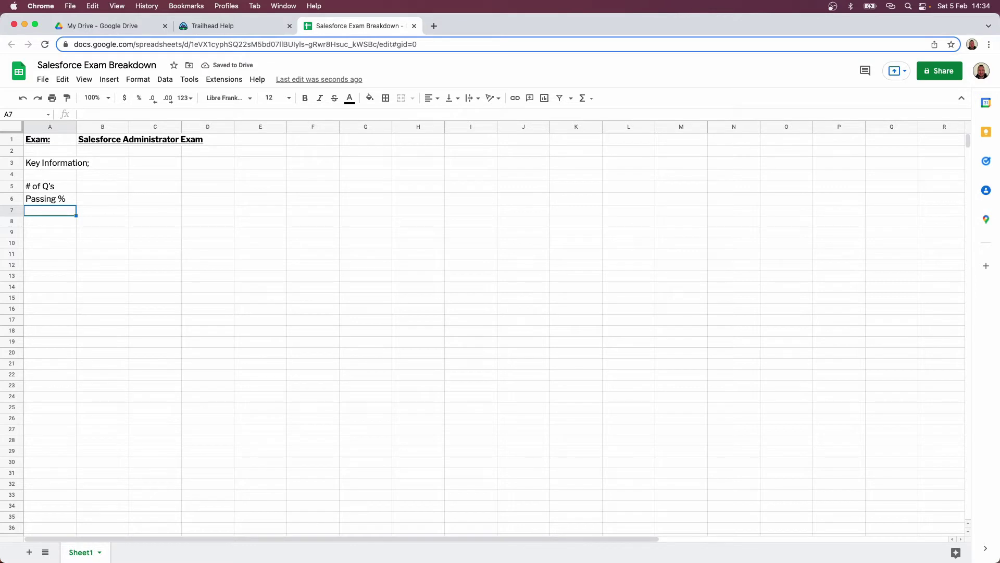
text(Passing)
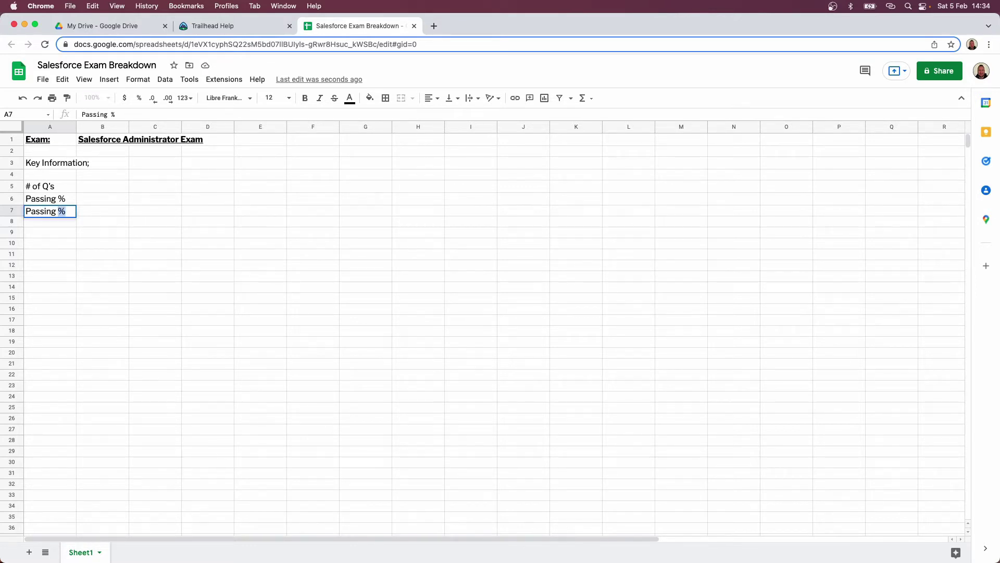
text( #)
click(150, 198)
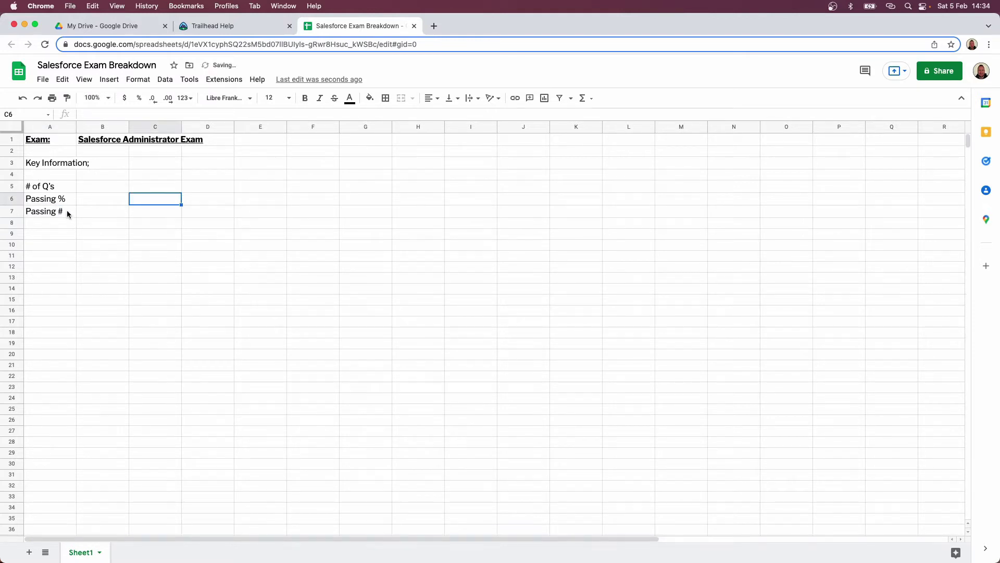
Step: Enter 60 as the number of questions in B5 and 65% as the passing percentage in B6
click(95, 189)
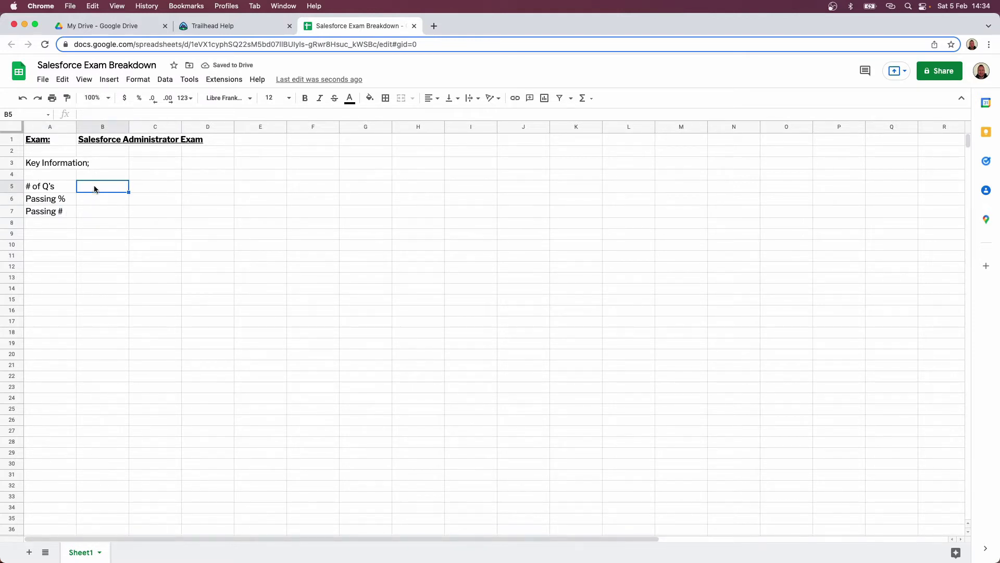
text(60)
key(Return)
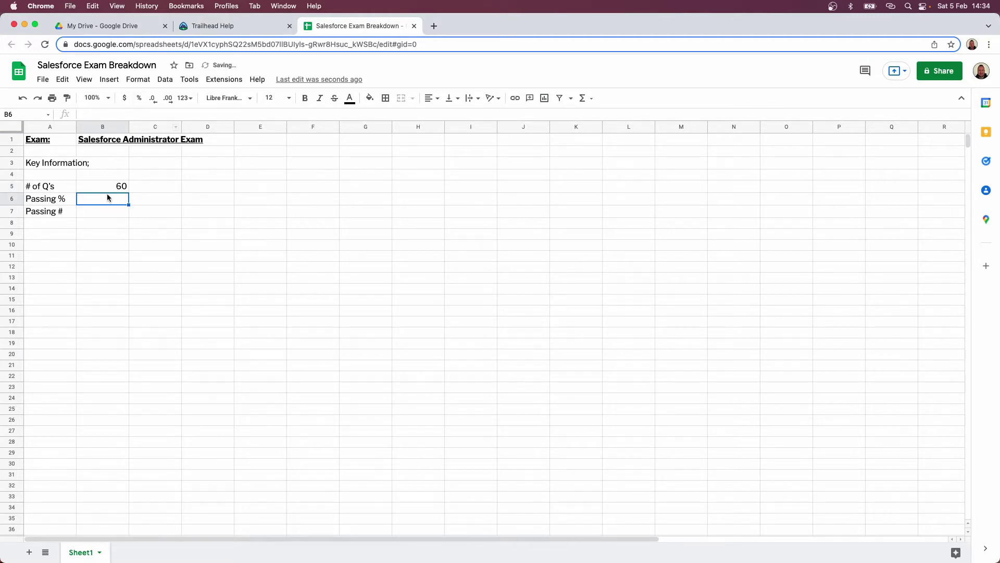
text(65)
Step: Calculate the passing number of questions in B7 with the formula =SUM(B5*B6)
click(92, 212)
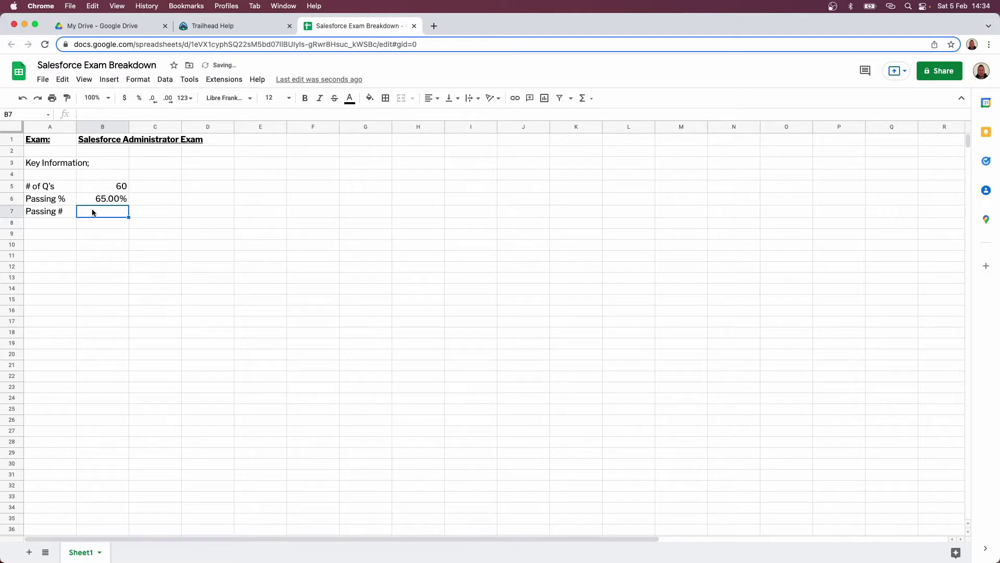
click(579, 99)
click(592, 114)
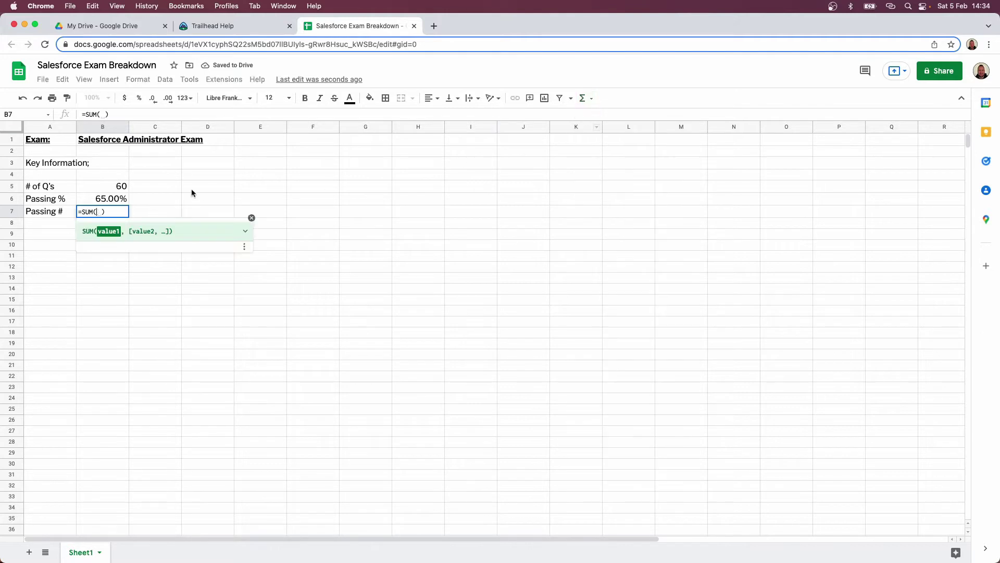
click(120, 189)
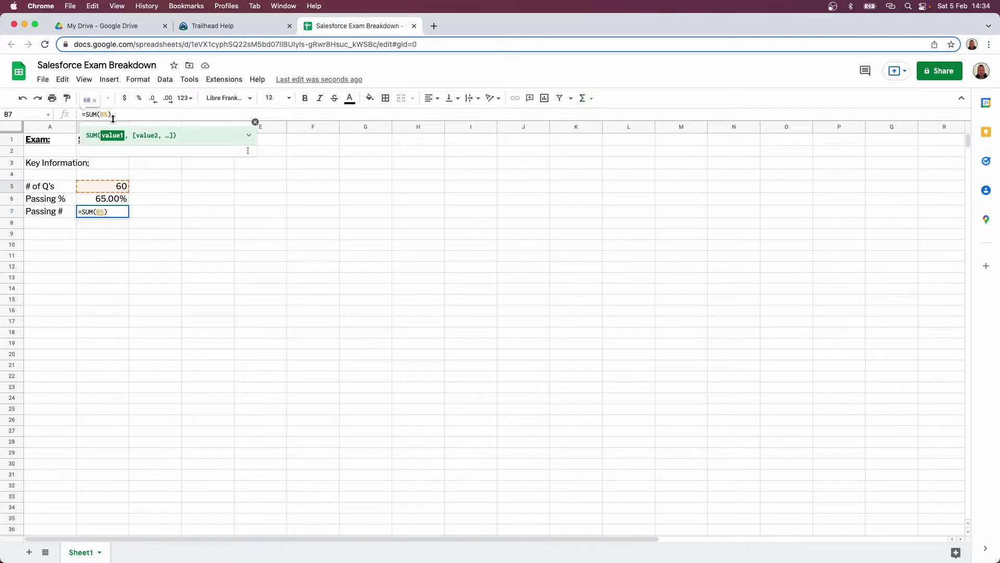
text(*)
click(98, 203)
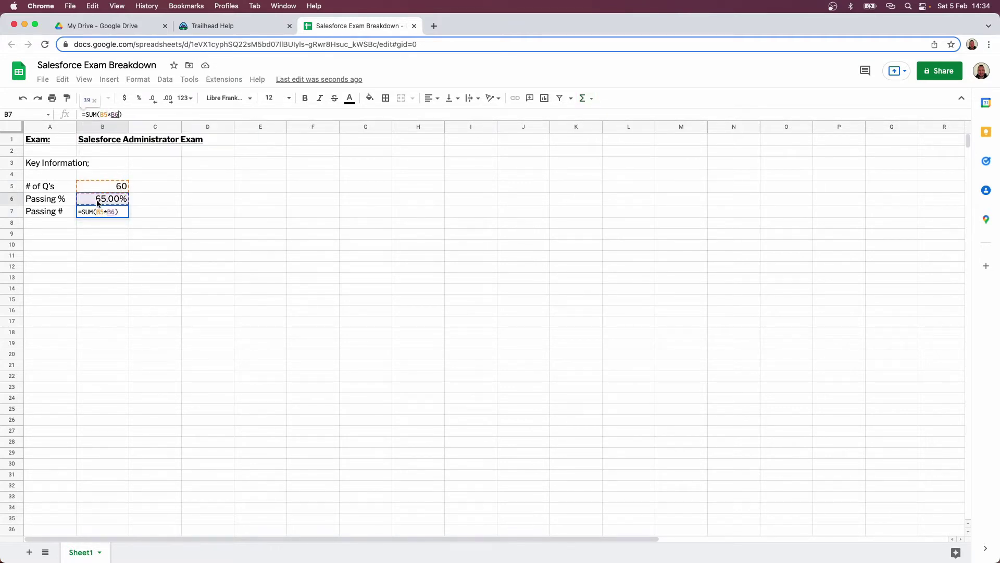
key(Return)
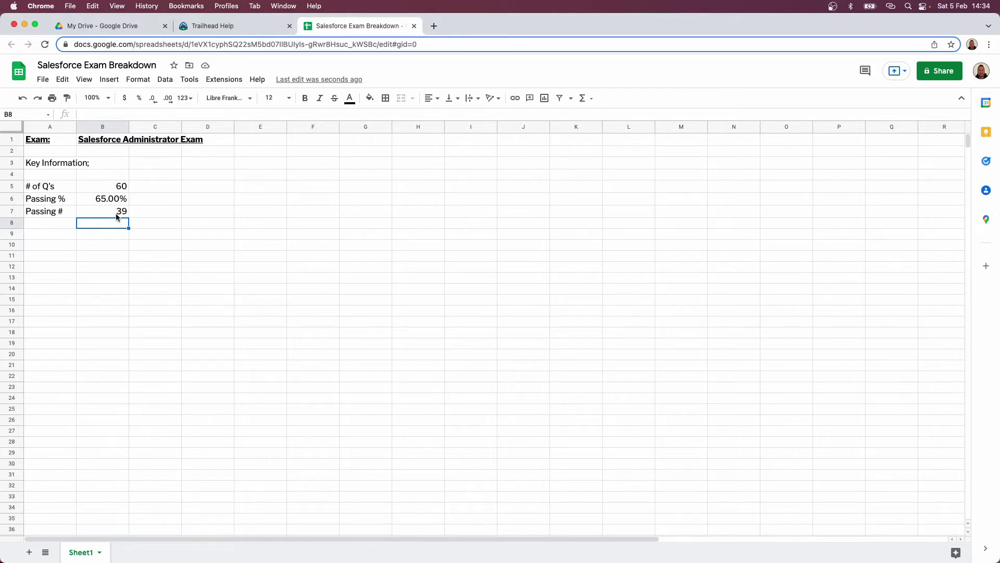
Step: Examine the exam sections and their weightings in the Exam Outline of the Trailhead exam guide
click(225, 29)
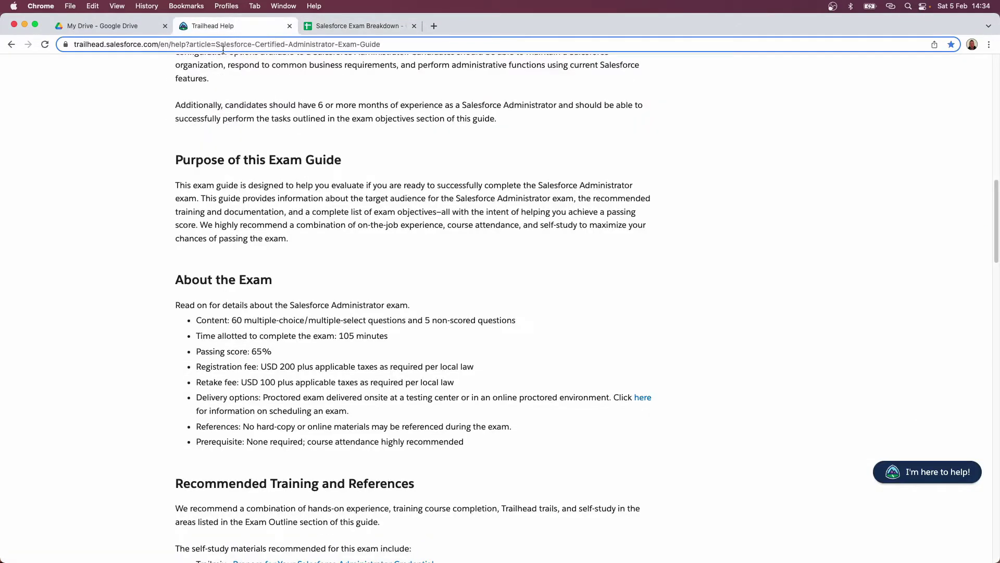
scroll(231, 213, down, 1)
scroll(232, 212, down, 10)
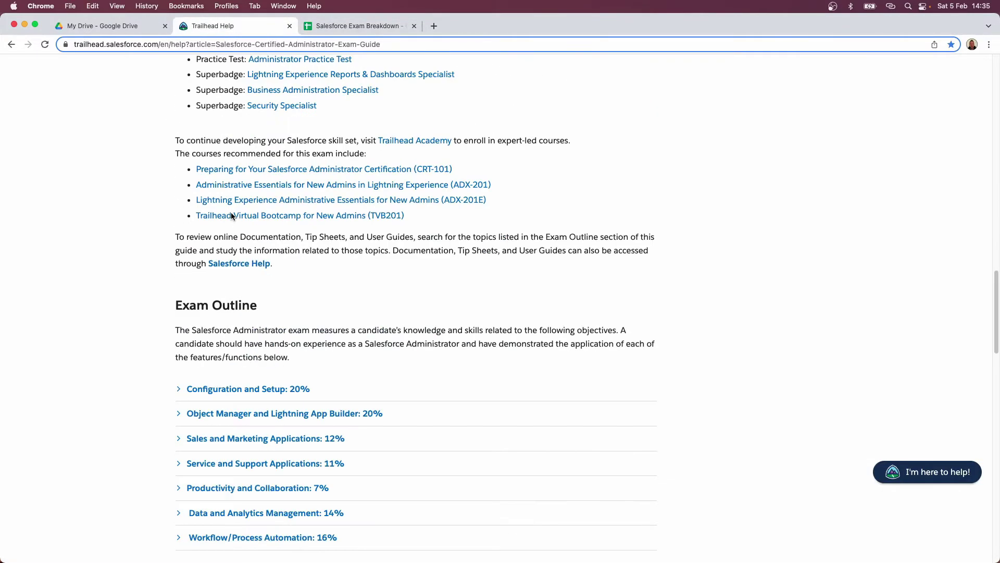
scroll(231, 211, down, 3)
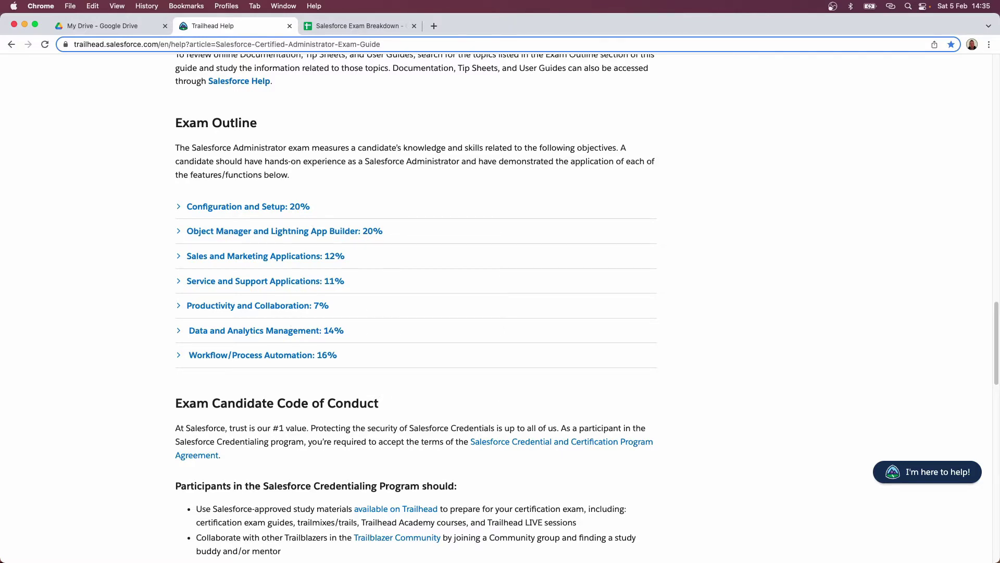
key(ctrl+Up)
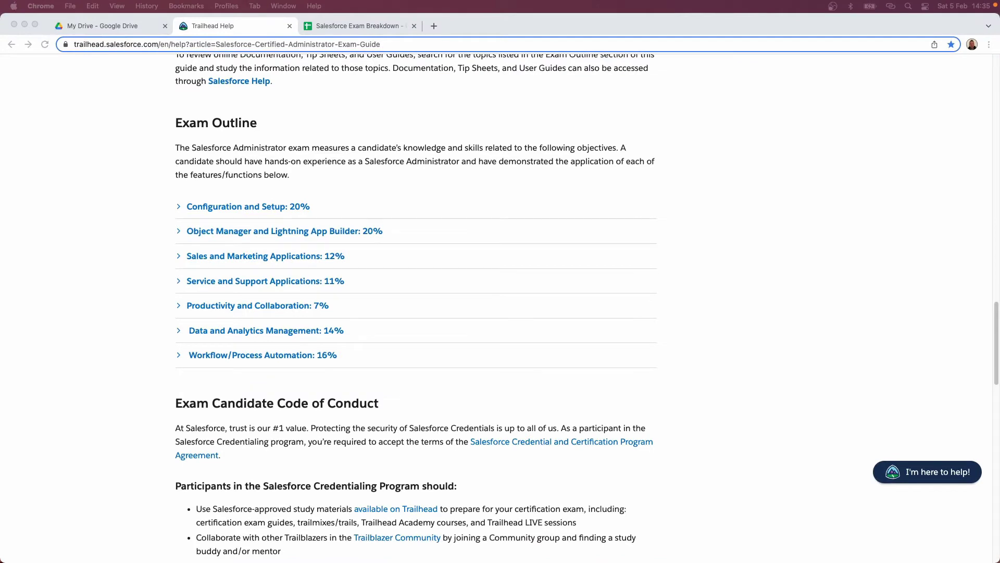
Step: In the spreadsheet, enter the column headers "Section", "Weighting" and "# of Q's" in A10 to C10
click(354, 26)
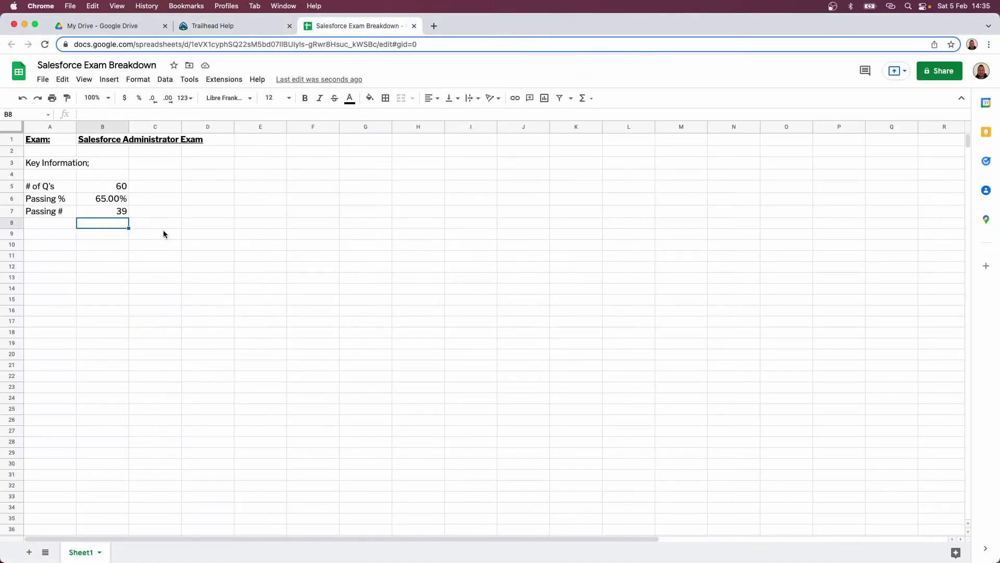
click(65, 245)
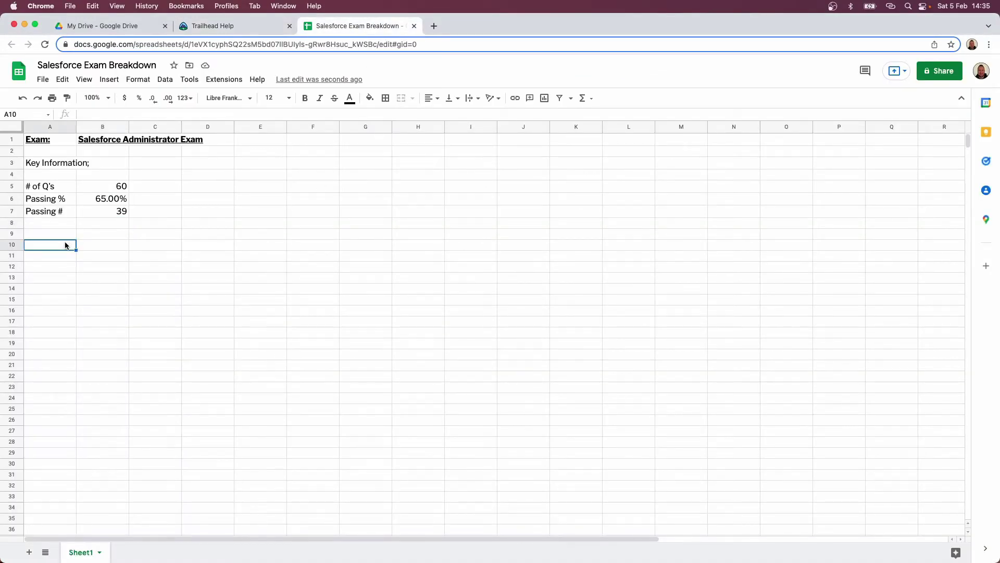
text(Section)
key(Return)
key(Up)
key(Right)
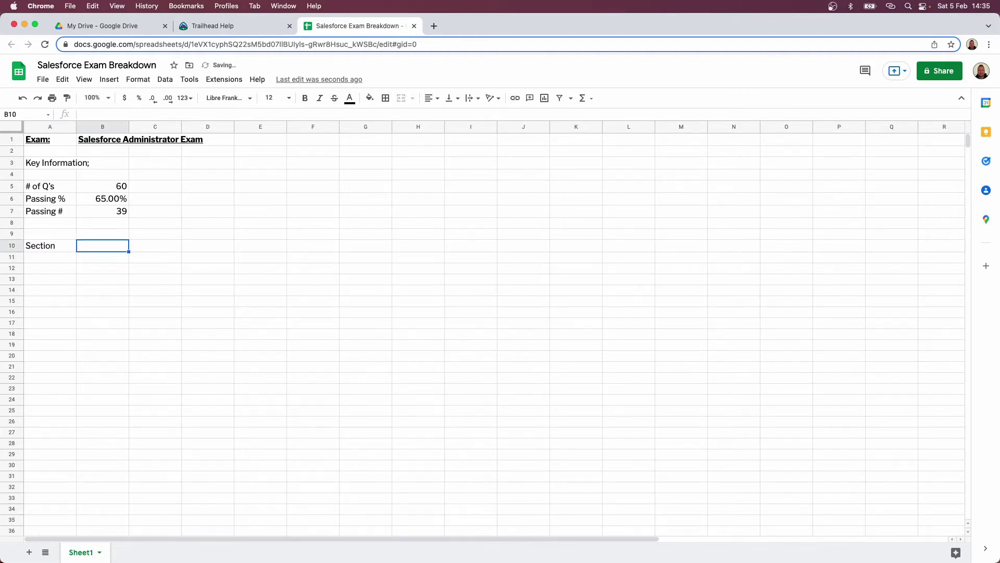
text(Weighting)
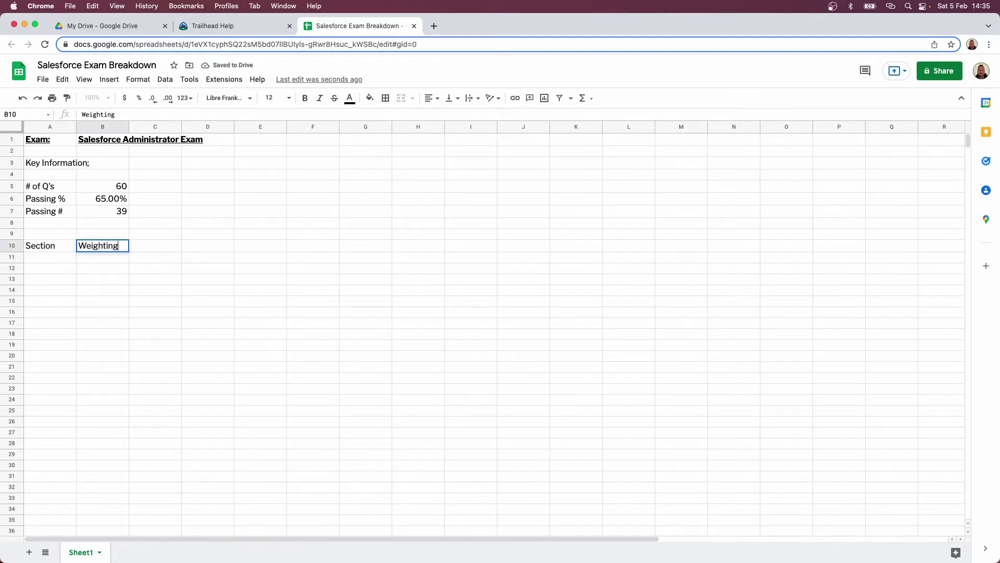
key(Tab)
text(# of Q's)
key(Tab)
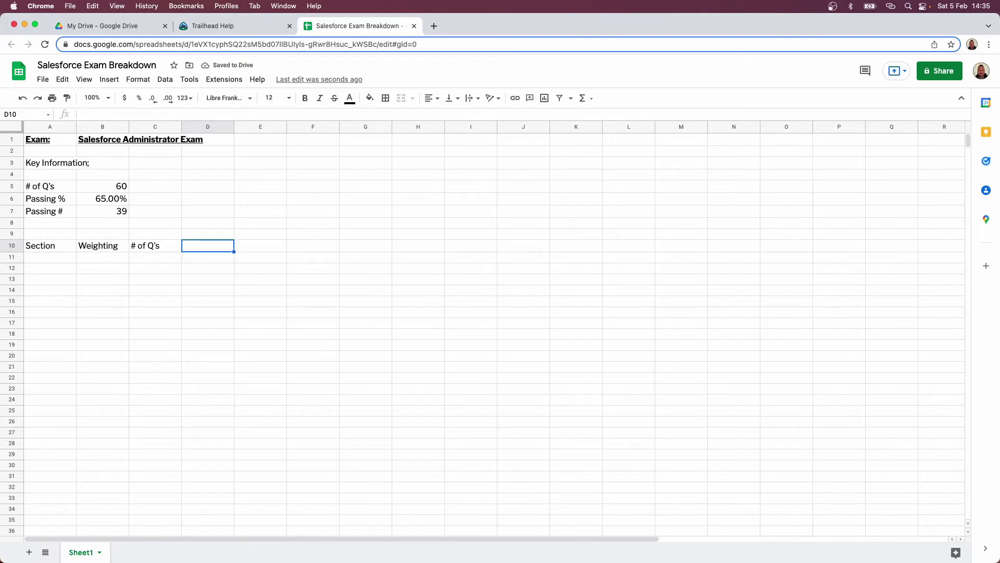
Step: Add the column headers "Mock Scores" in D10 and "Confidence" in E10
text(Mock Scores)
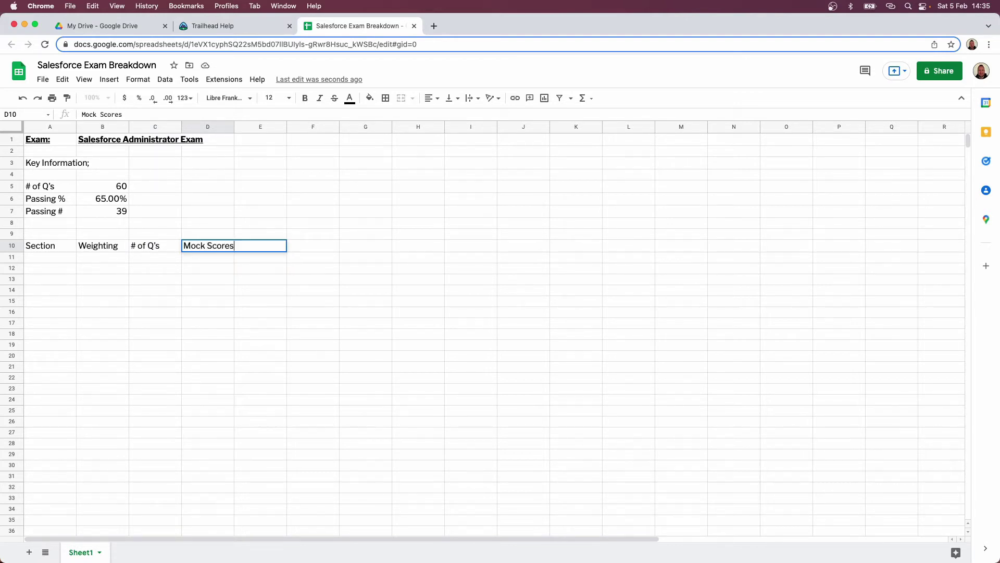
key(Tab)
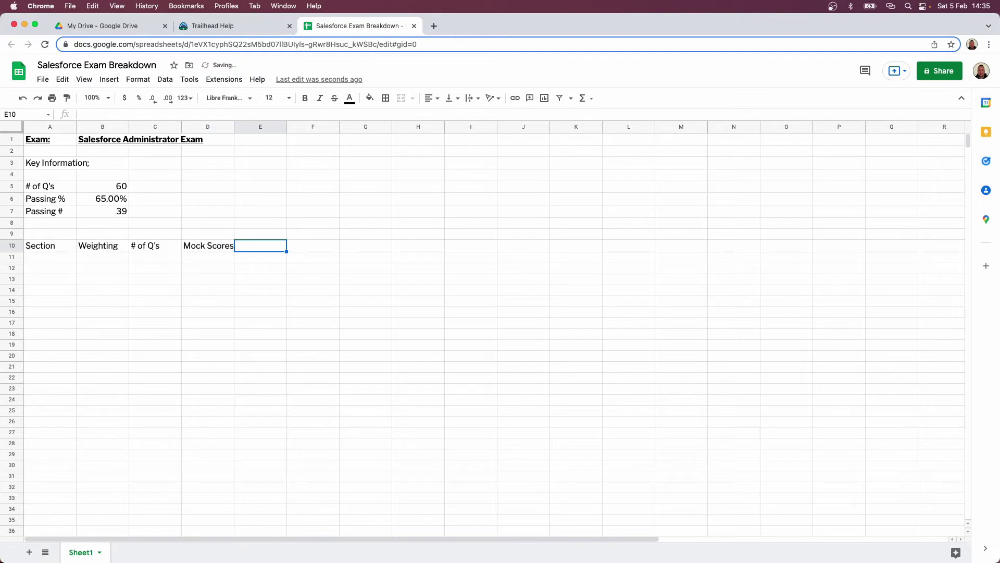
text(Con)
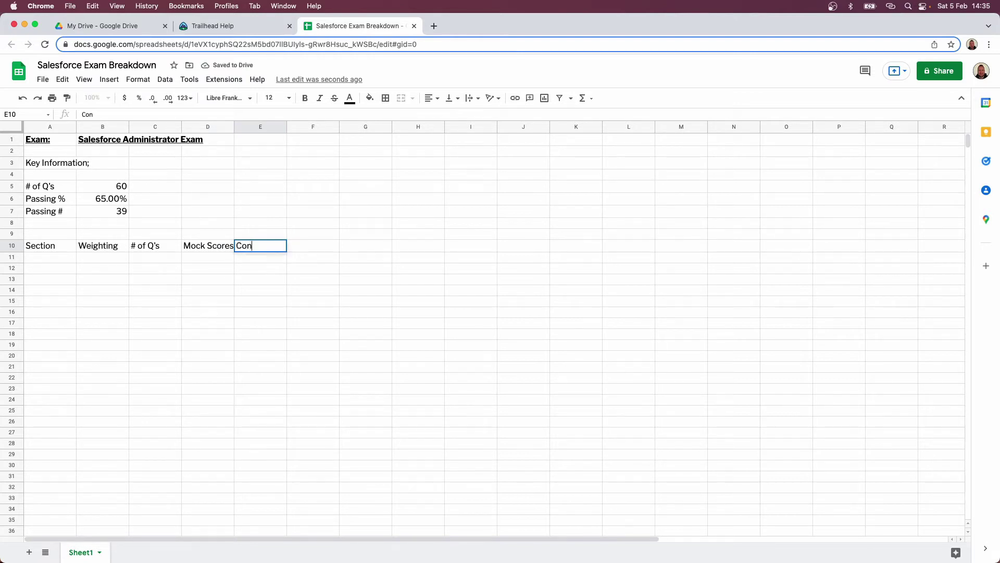
text(fidence)
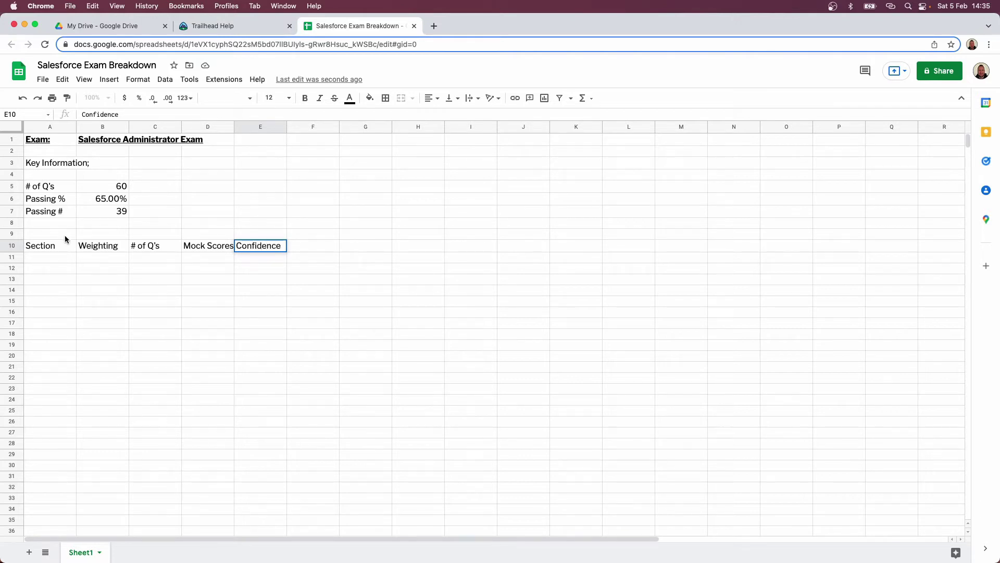
click(64, 261)
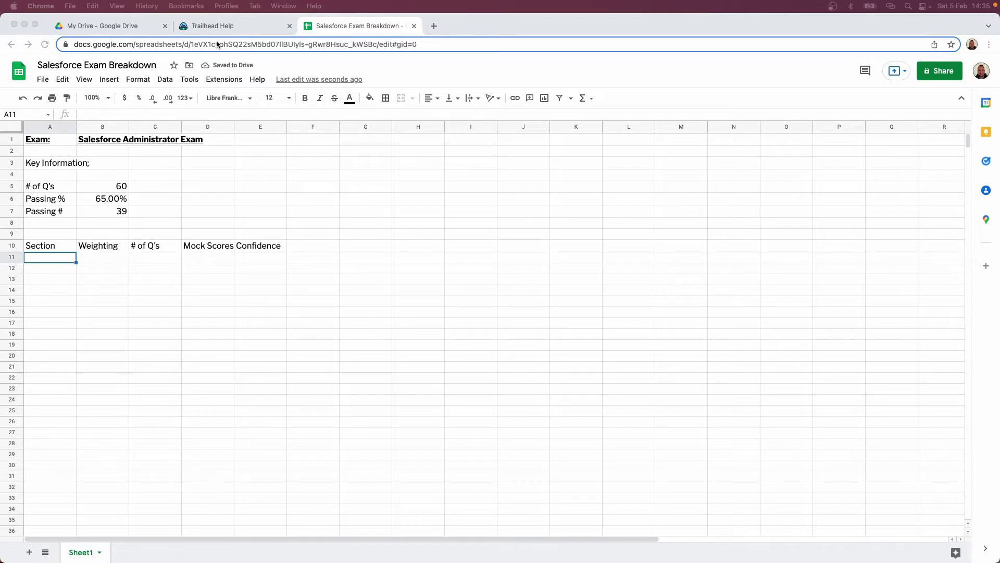
Step: Fill A11:B17 with the exam guide's seven sections and their weightings (20%, 20%, 12%, 11%, 7%, 14%, 16%) and widen column A to fit the names
click(218, 25)
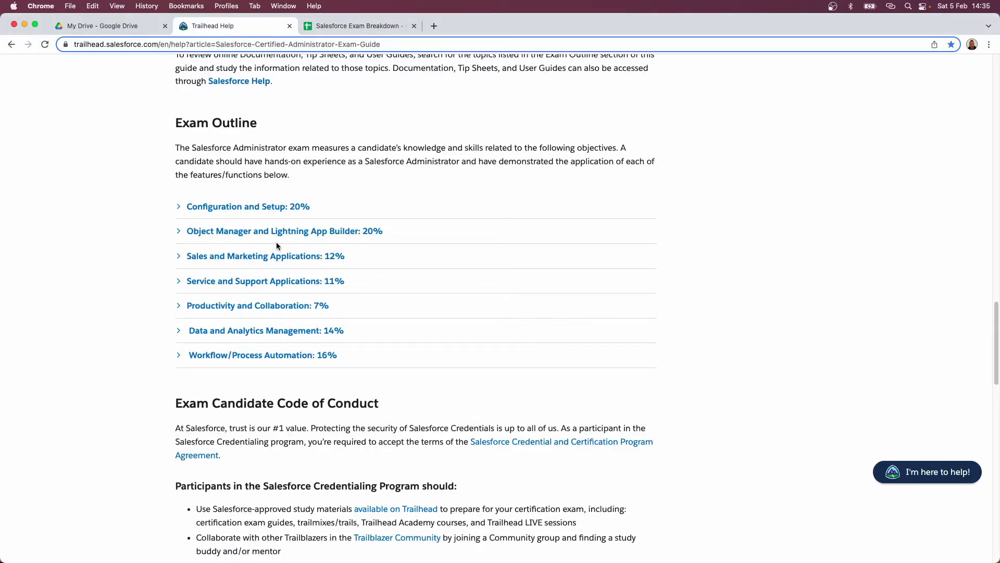
click(342, 27)
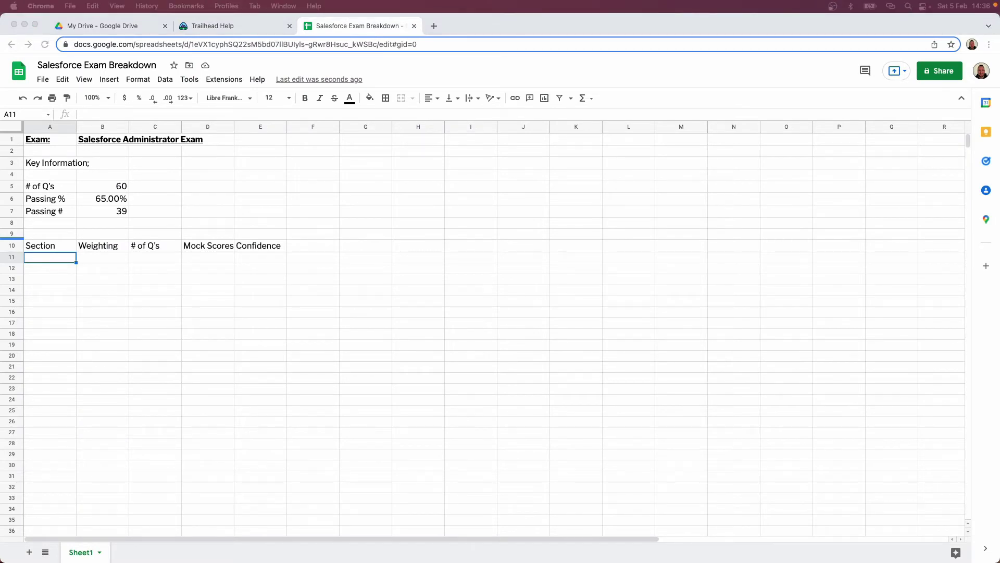
click(54, 259)
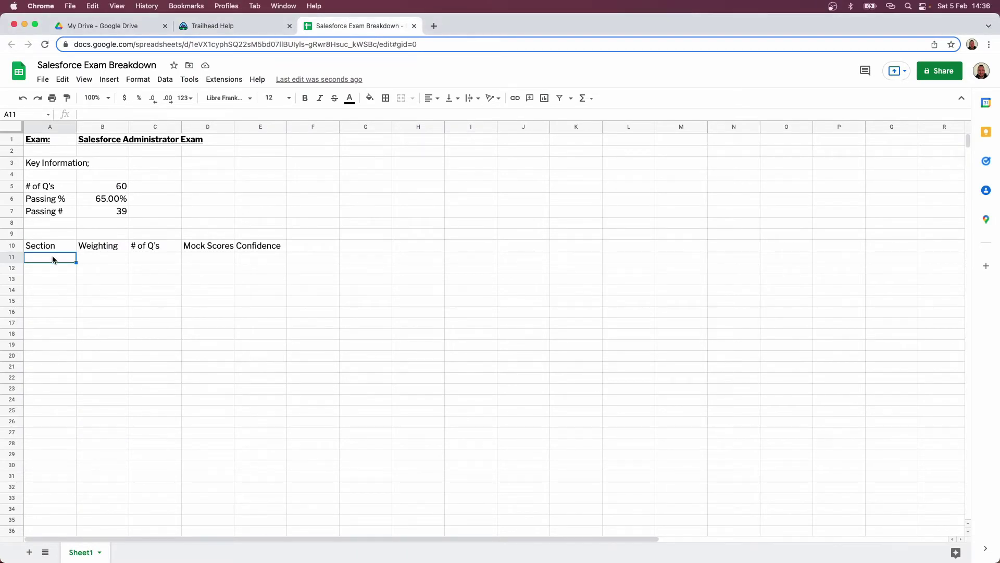
text(Configuration and Setup	20.00% Object Manager and Lightning App Builder	20.00% Sales and Marketing Applications	12.00% Service and Support Applications	11.00% Productivity and Collaboration	7.00% Data and Analytics Management	14.00% Workflow/Process Automation	16.00%)
click(68, 212)
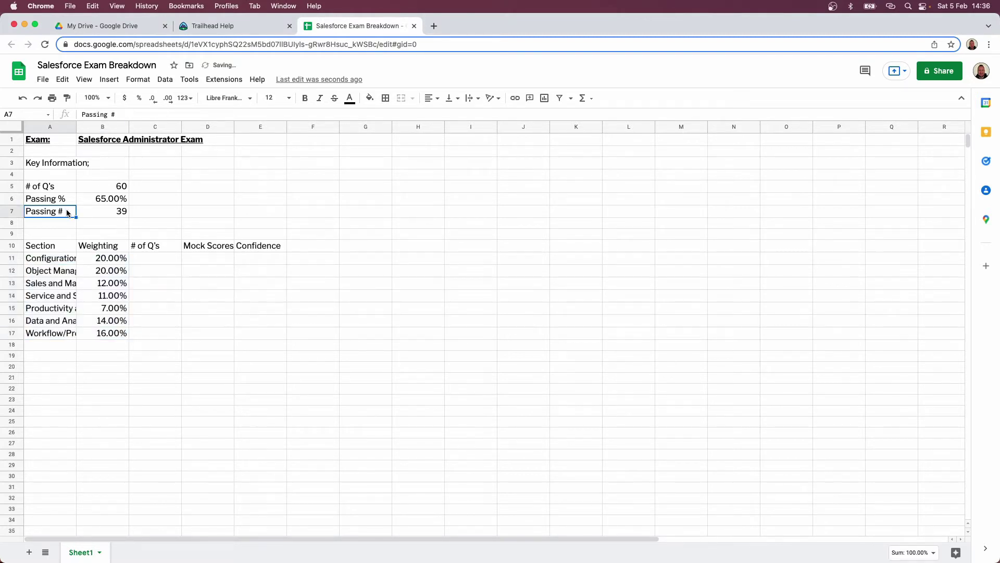
drag(76, 126, 238, 129)
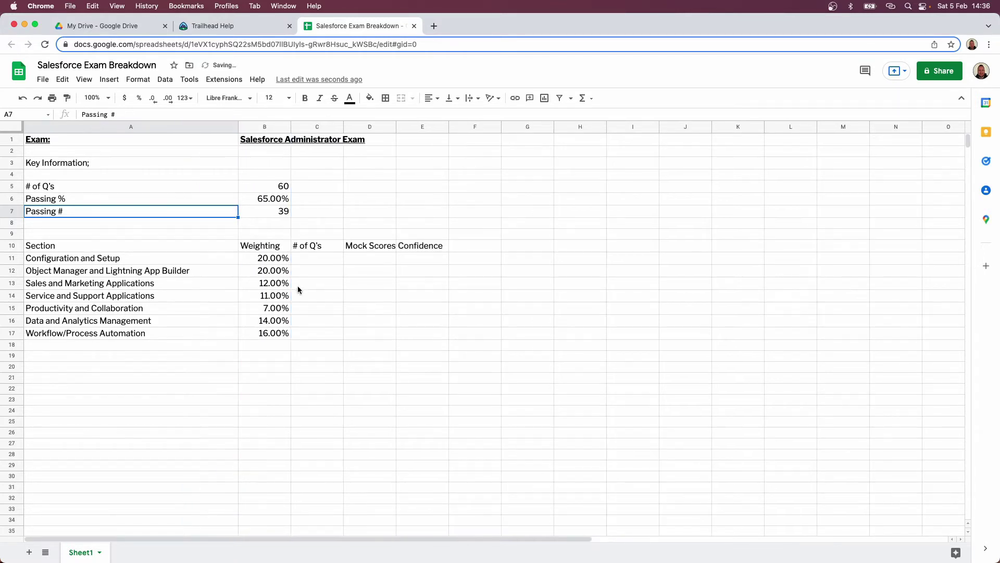
click(312, 282)
Step: Apply alternating colors in the yellow default style with a header row to the section table A10:E17
drag(39, 244, 104, 259)
drag(249, 271, 424, 332)
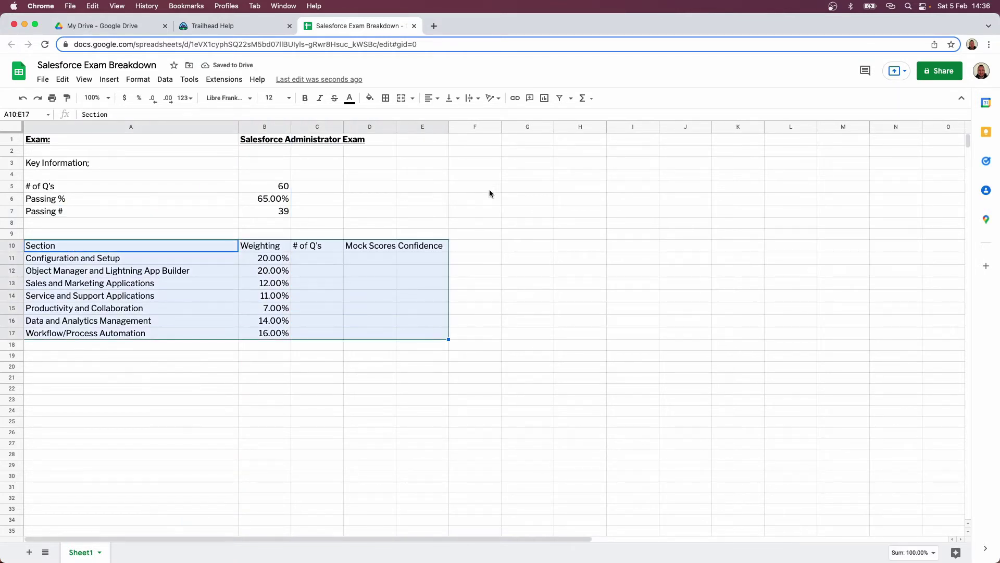
click(370, 99)
click(426, 324)
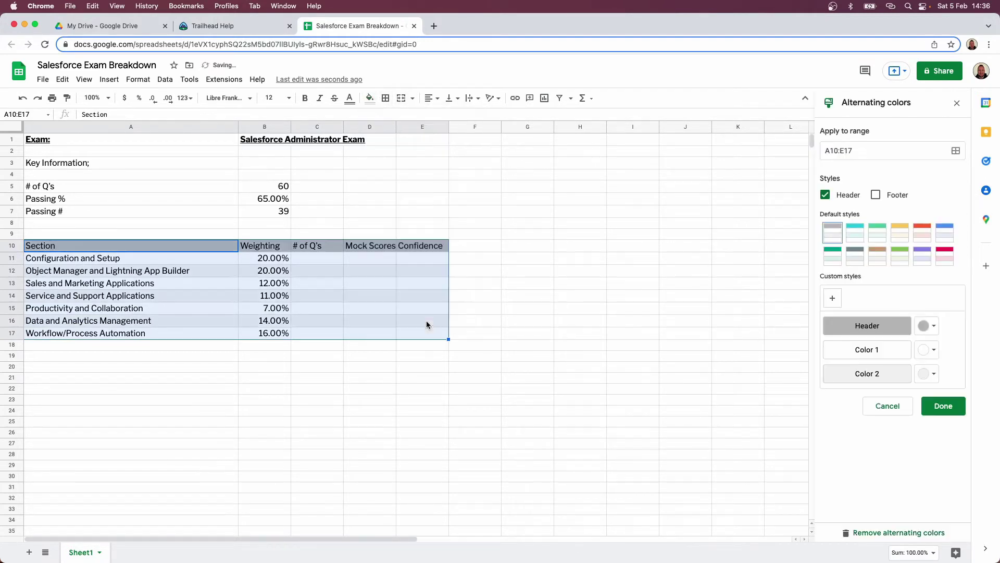
click(894, 239)
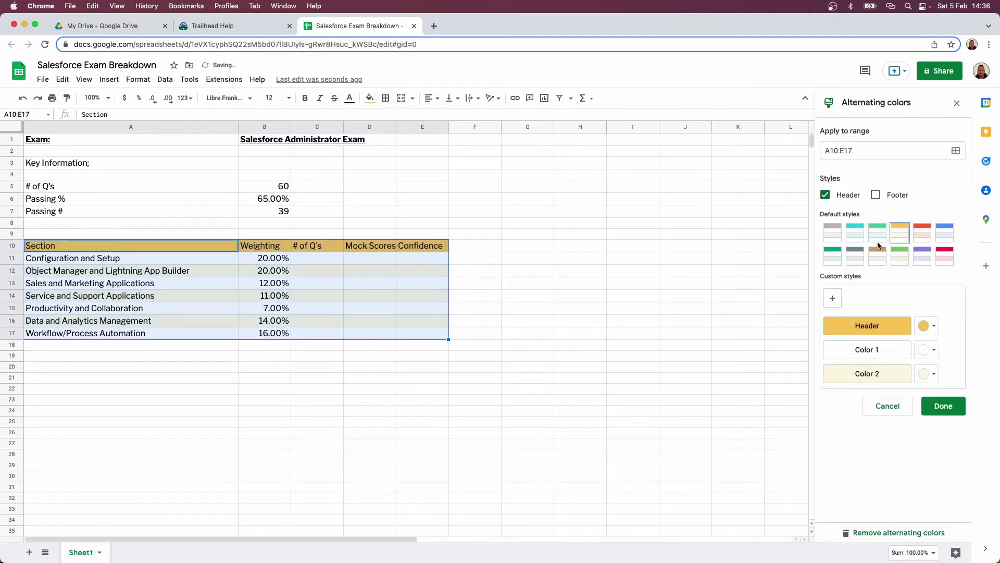
click(452, 273)
click(365, 286)
click(370, 211)
Step: Calculate the number of questions for Configuration and Setup in C11 with the formula =SUM(B5*B11)
click(322, 261)
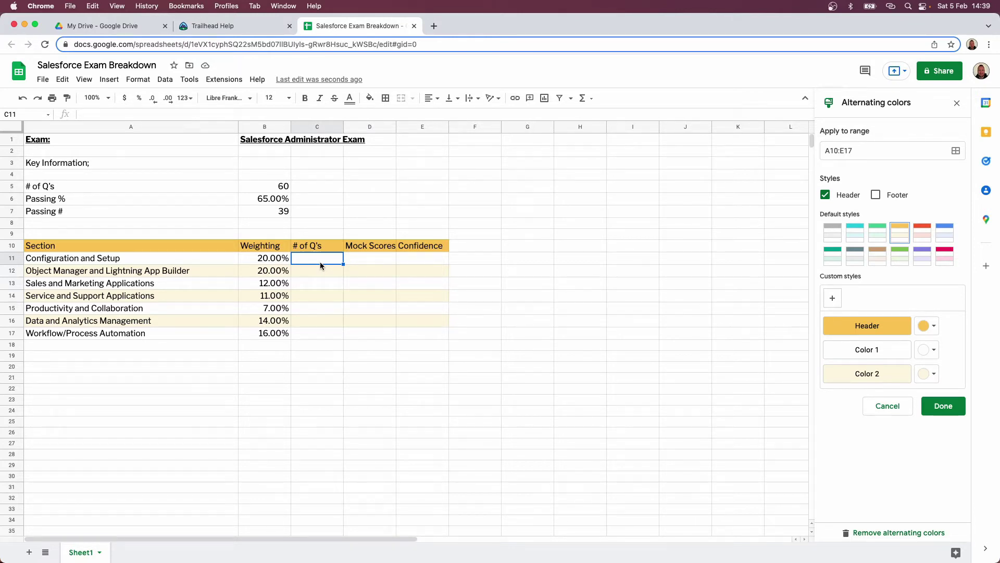
click(583, 98)
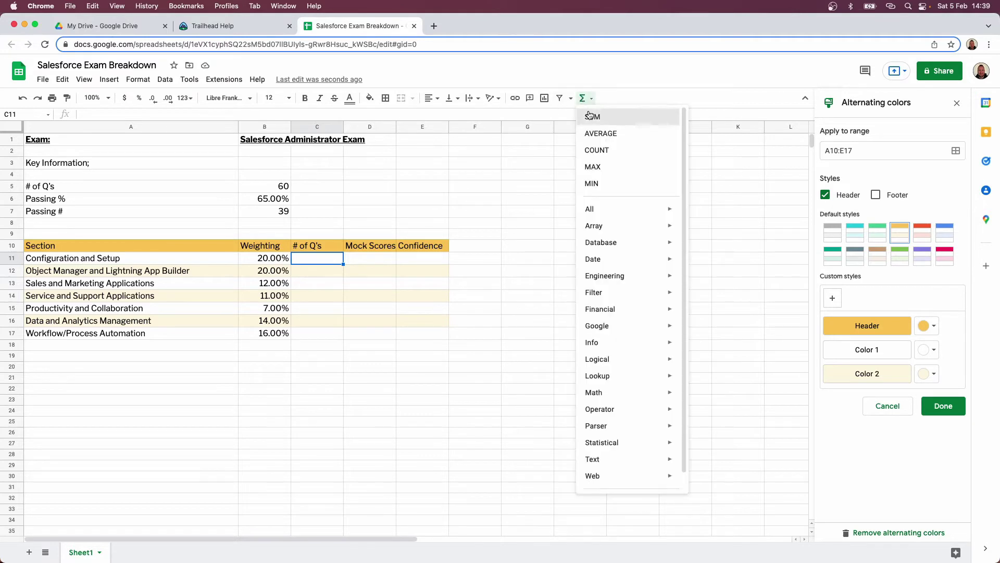
click(594, 117)
click(273, 187)
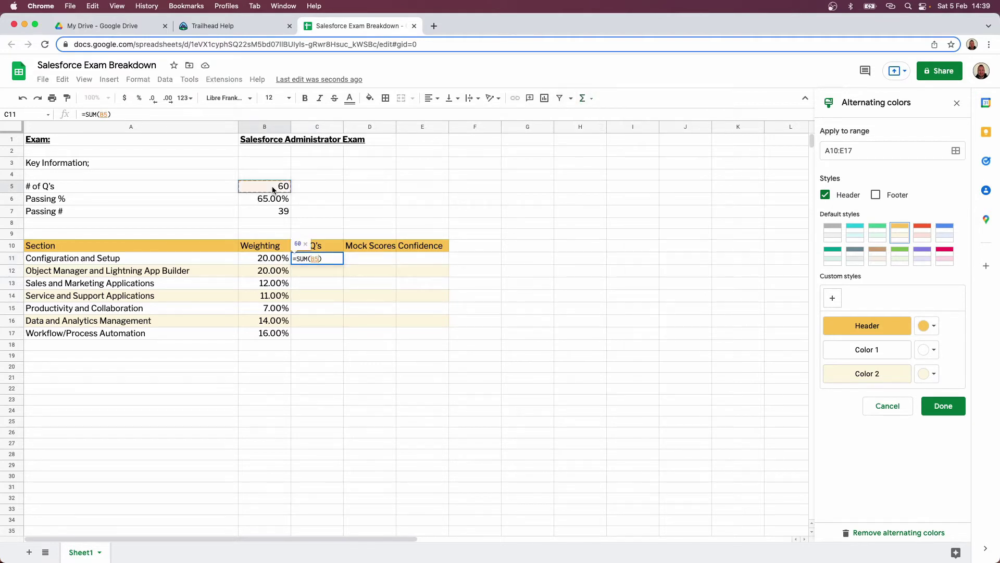
text(*)
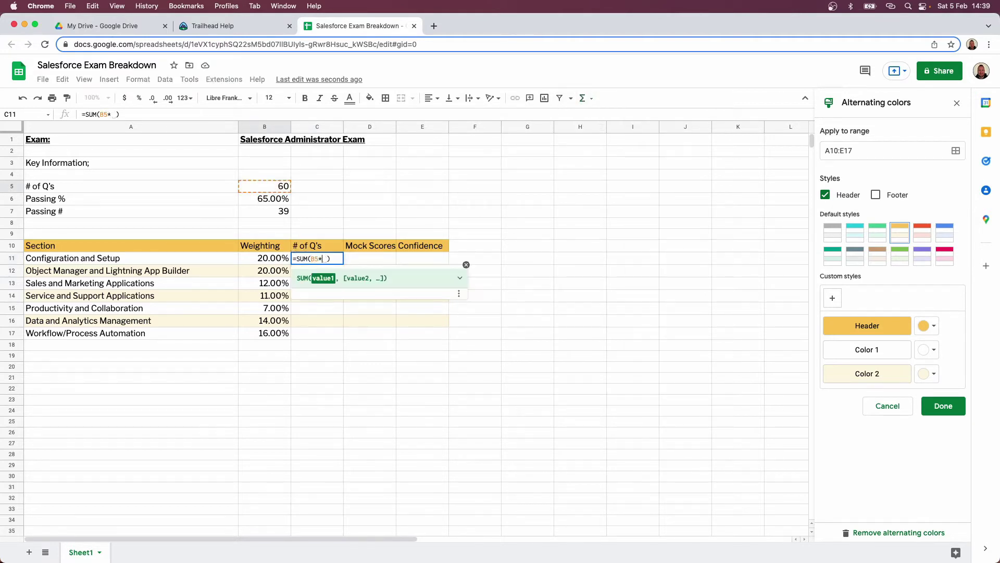
click(269, 258)
key(Return)
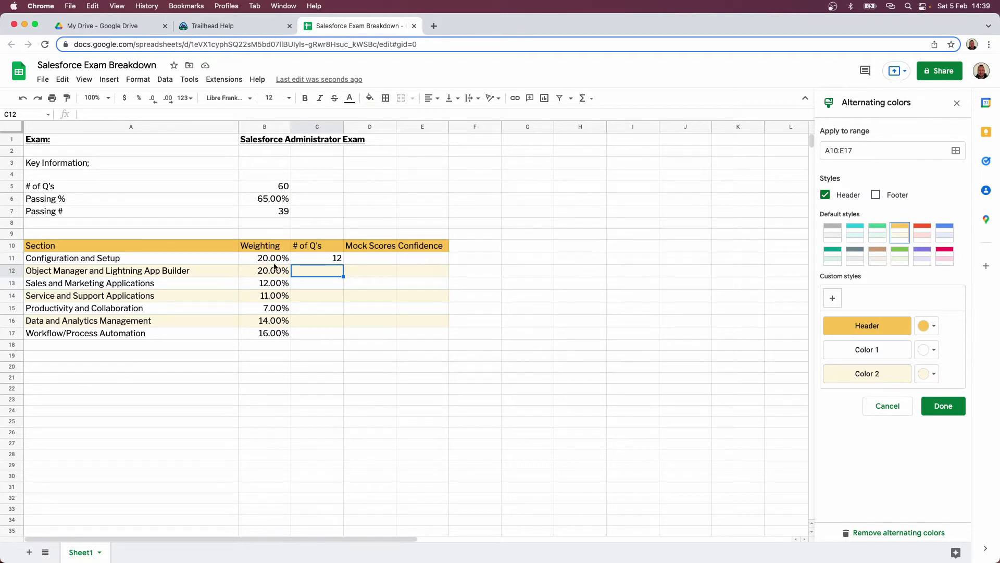
Step: Make the B5 reference in the C11 formula absolute, giving =SUM($B$5*B11)
click(327, 260)
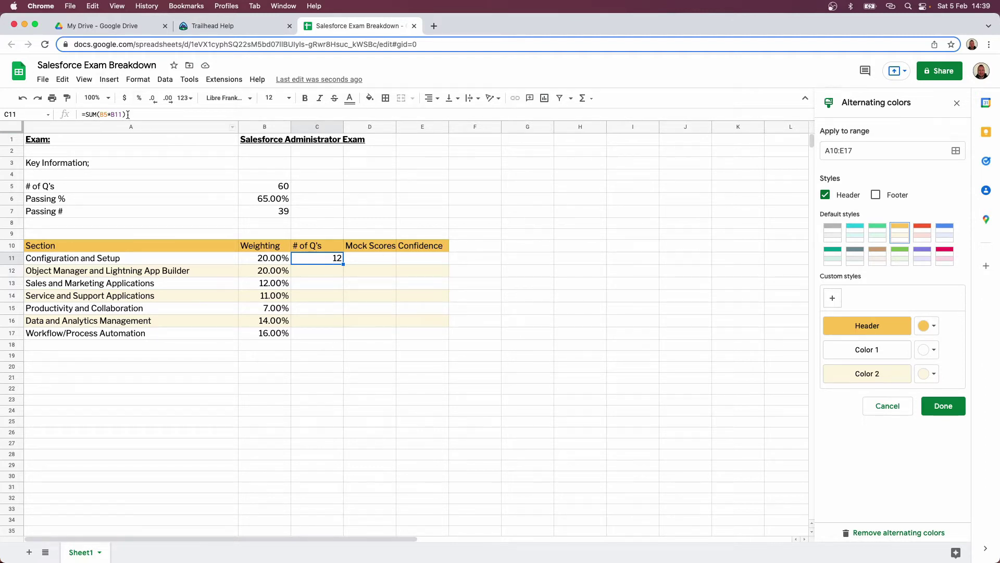
click(101, 114)
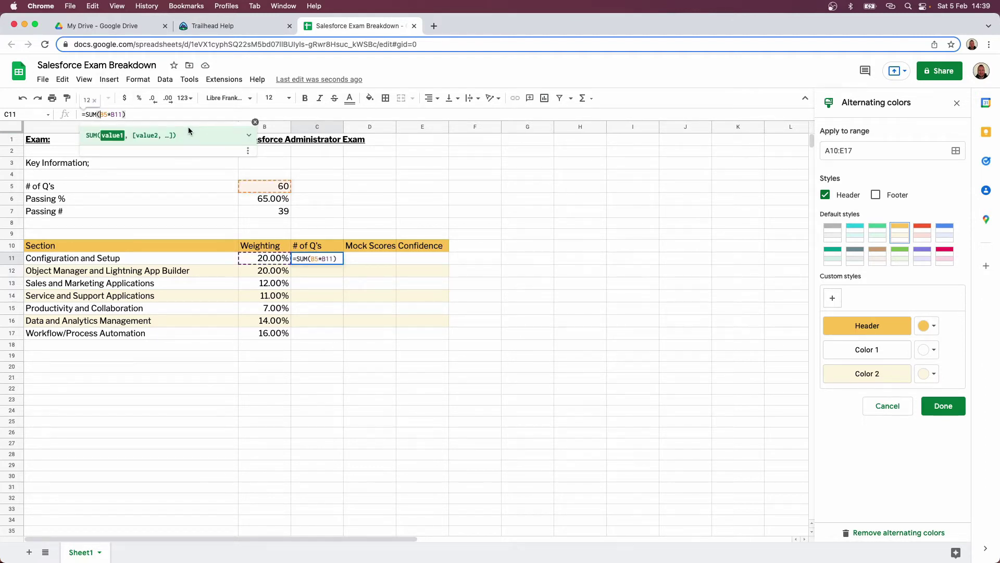
key(F4)
text($B$)
key(Return)
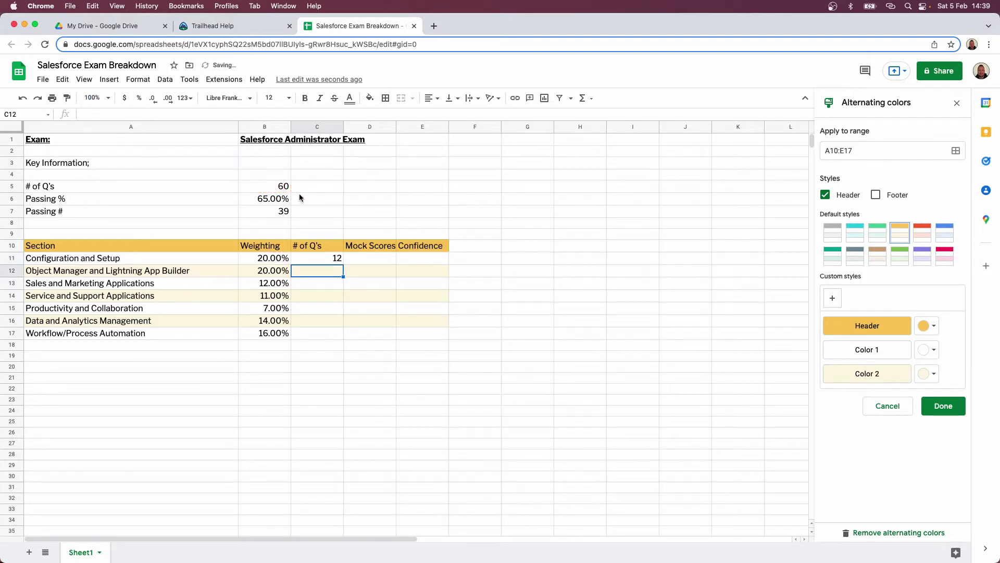
Step: Copy the C11 formula down to C17 and check the copied formulas in the # of Q's column
click(325, 251)
click(326, 257)
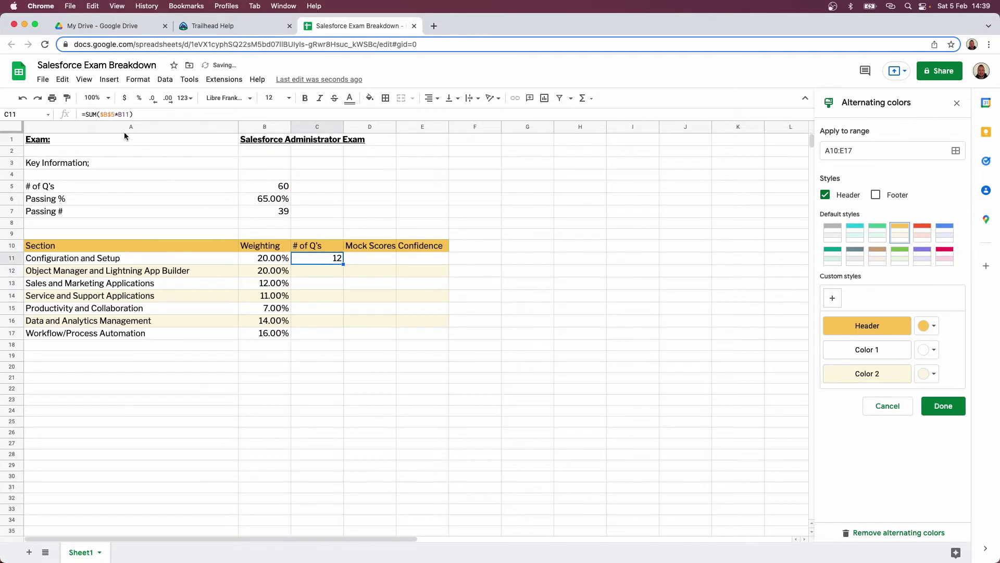
drag(343, 264, 332, 337)
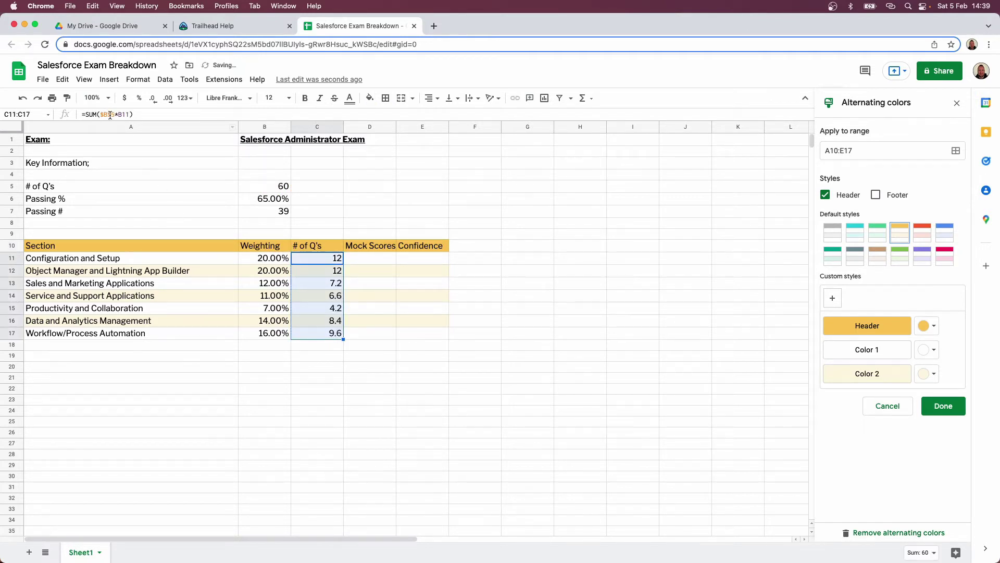
click(326, 268)
click(328, 295)
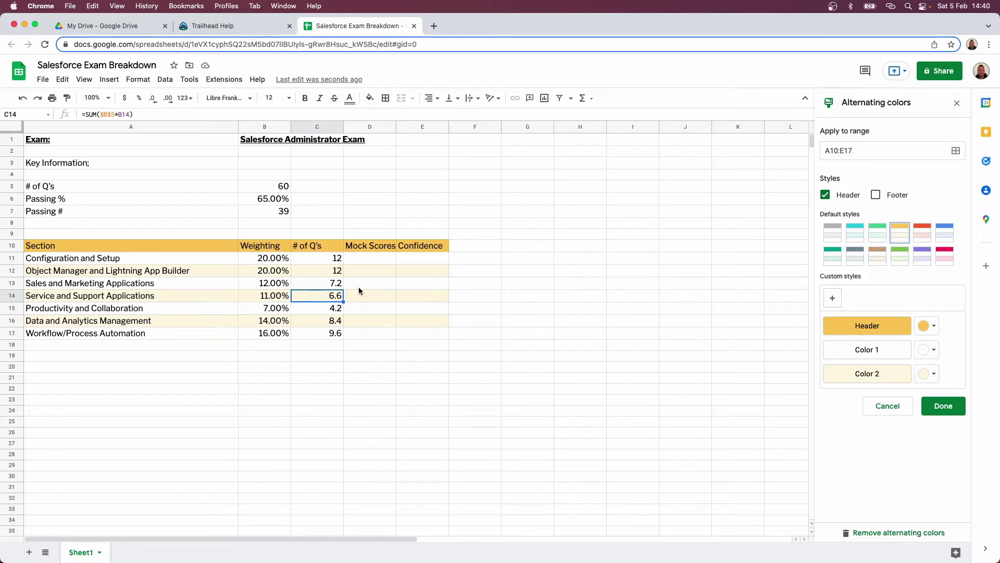
Step: Format the empty Mock Scores cells D11:D17 as percentages
drag(381, 259, 373, 331)
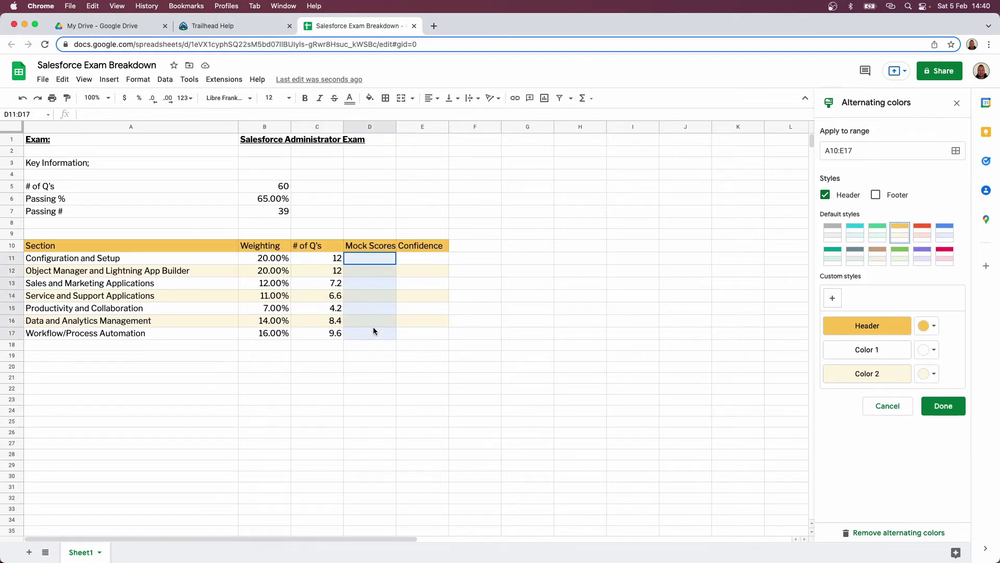
click(370, 260)
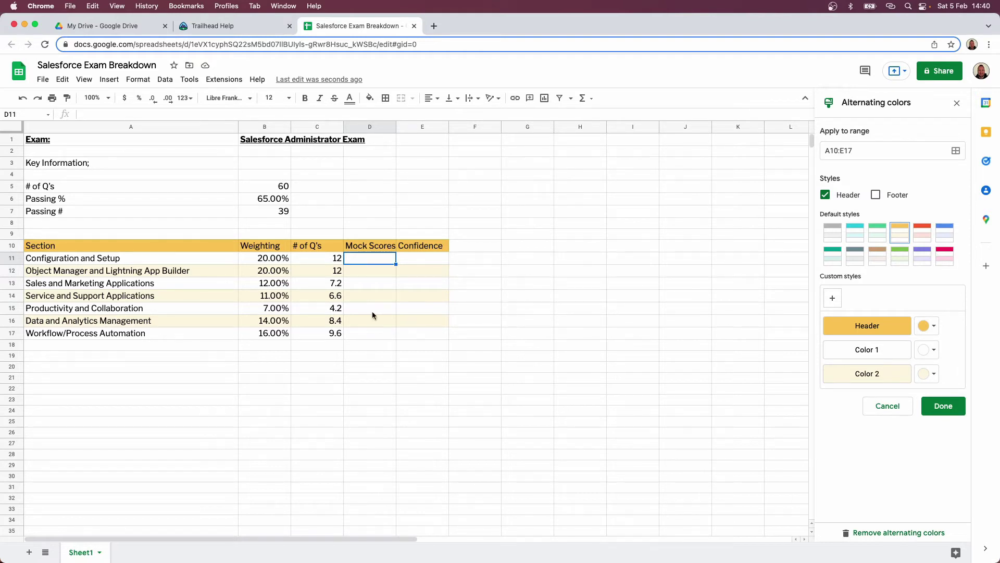
click(426, 259)
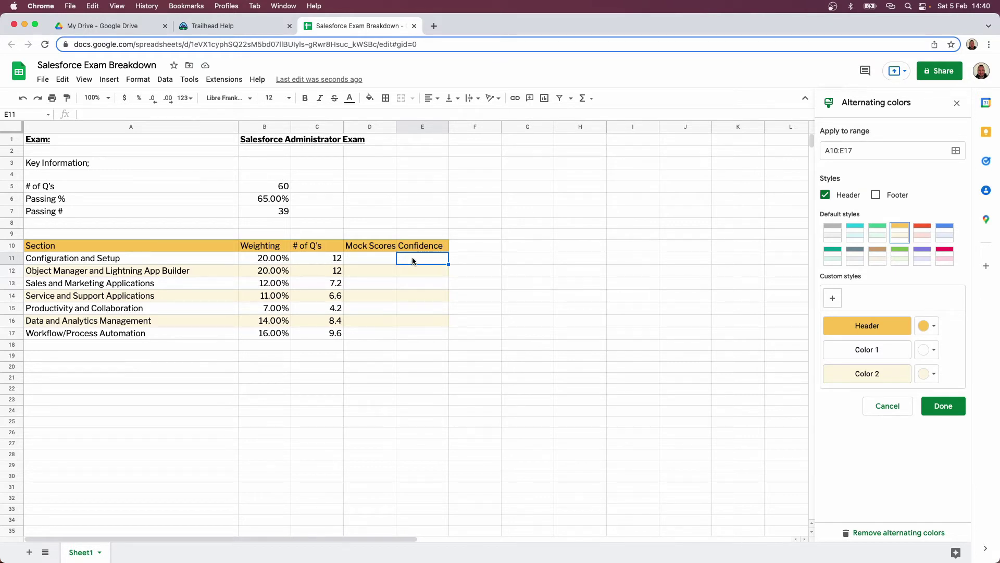
drag(383, 261, 361, 333)
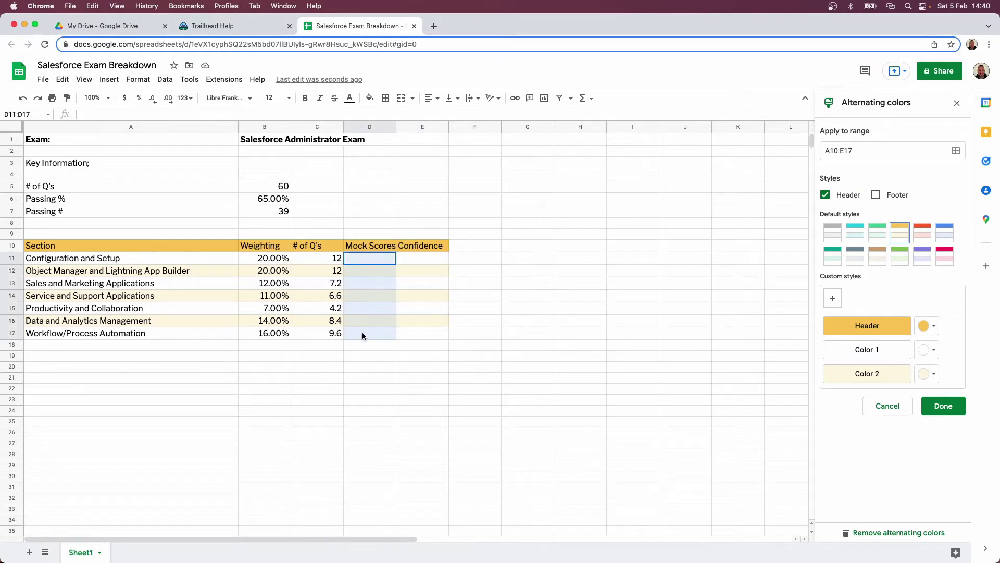
click(138, 99)
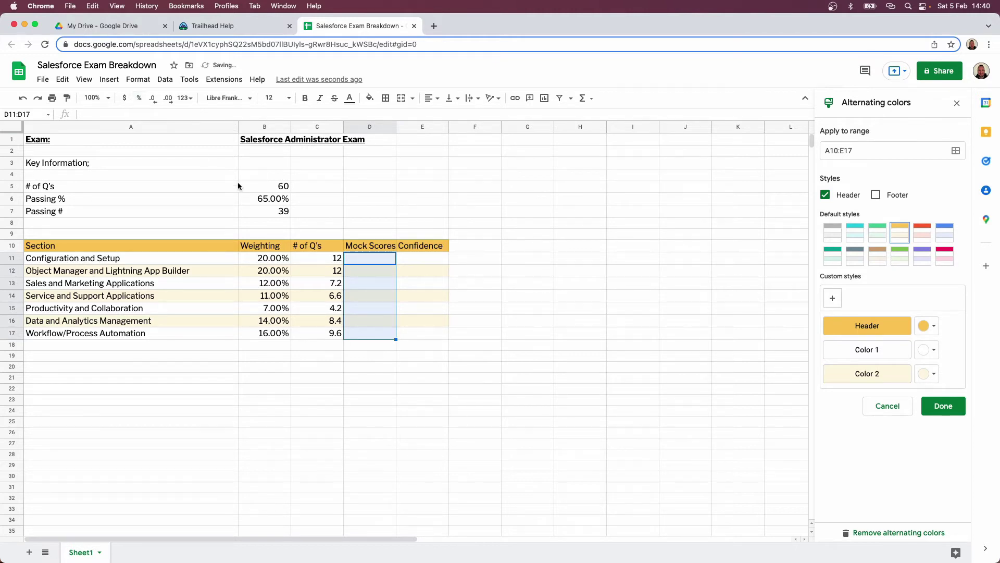
Step: Set up a conditional formatting rule on D11:D17 for values greater than or equal to 75%, using the default green style
right_click(392, 260)
mouse_move(462, 443)
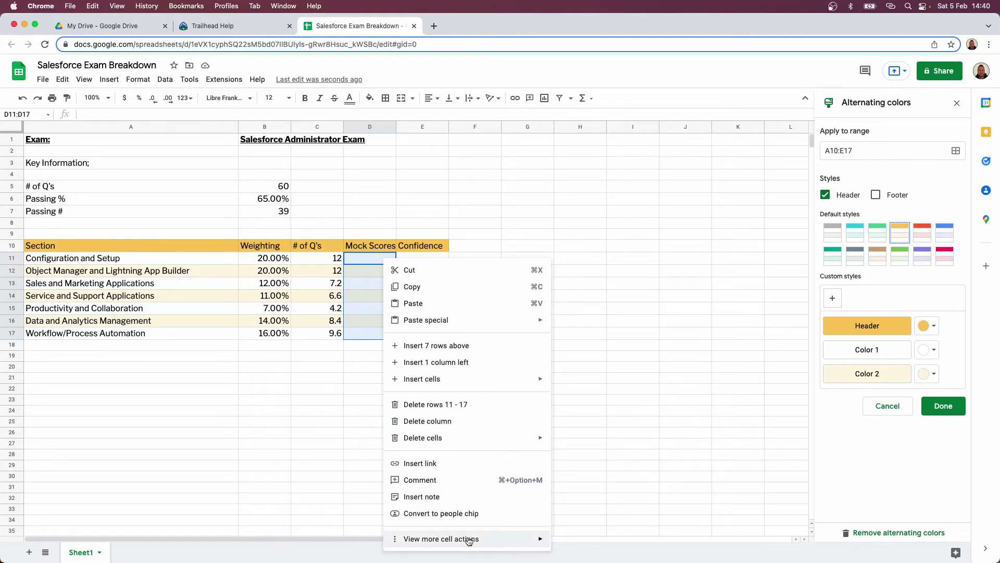
mouse_move(469, 540)
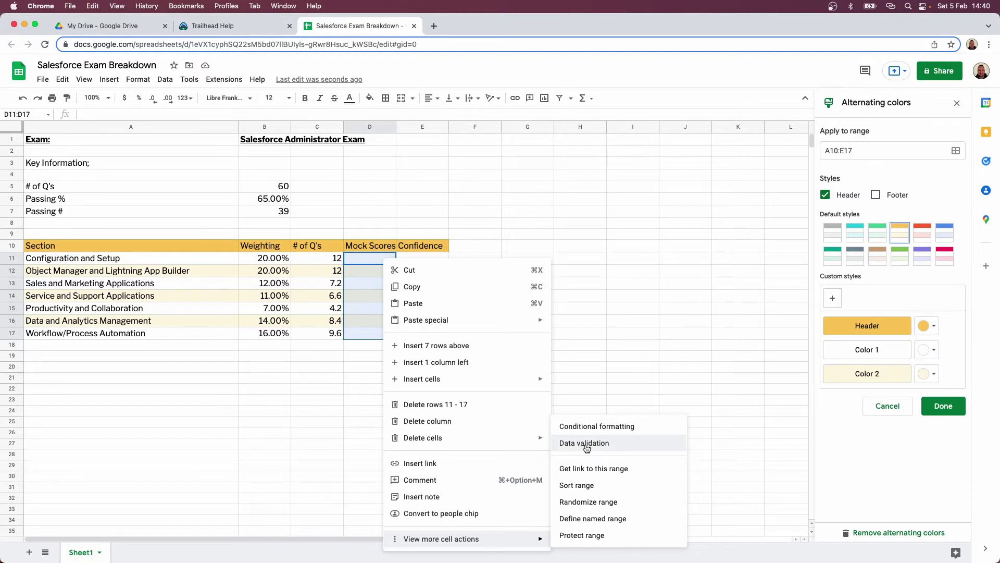
click(593, 428)
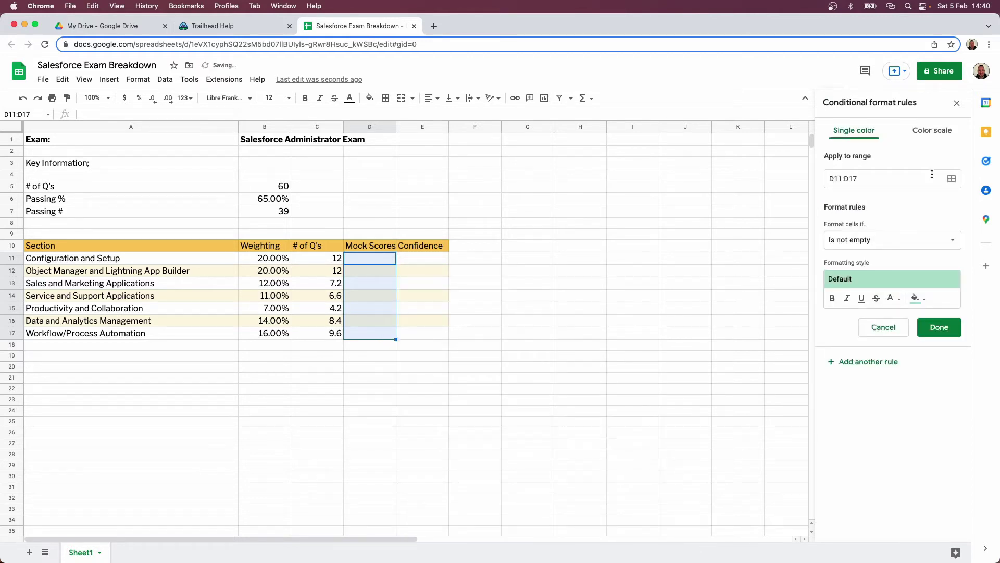
click(880, 240)
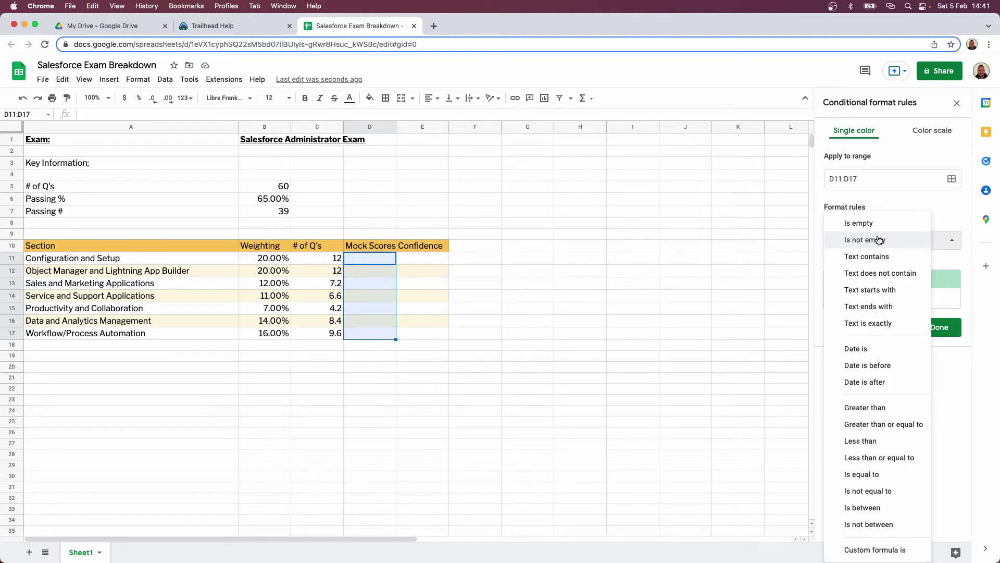
click(897, 425)
click(875, 261)
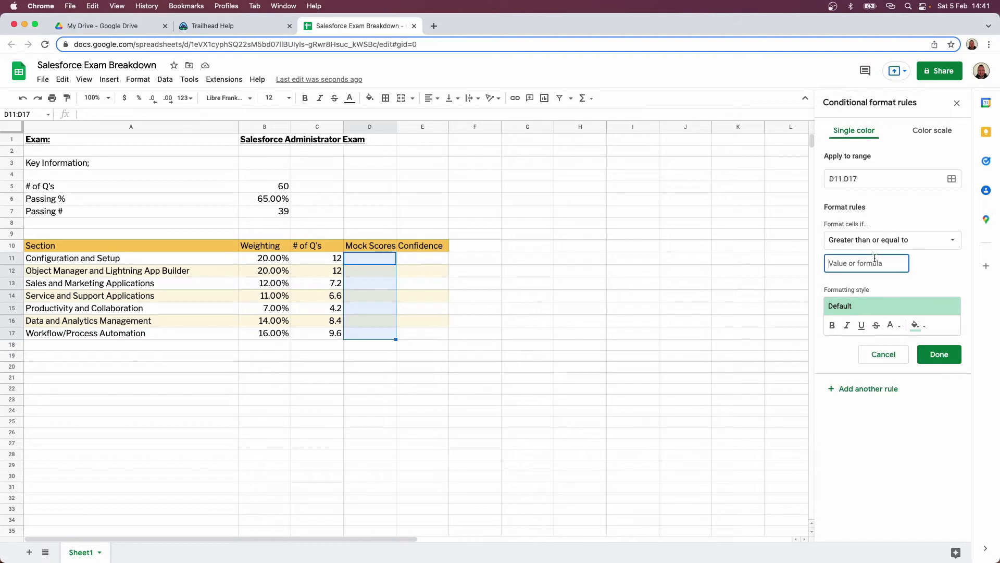
text(75%)
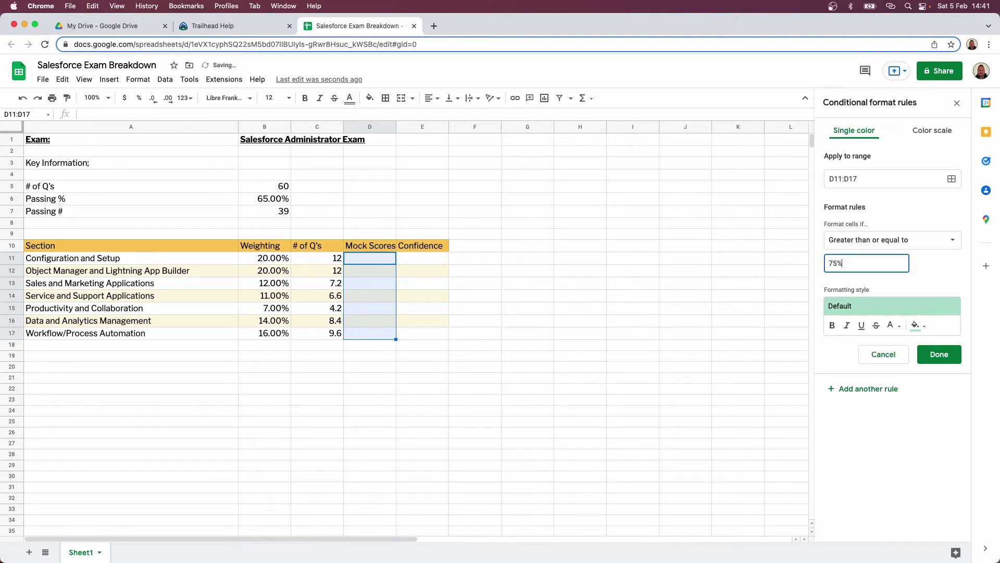
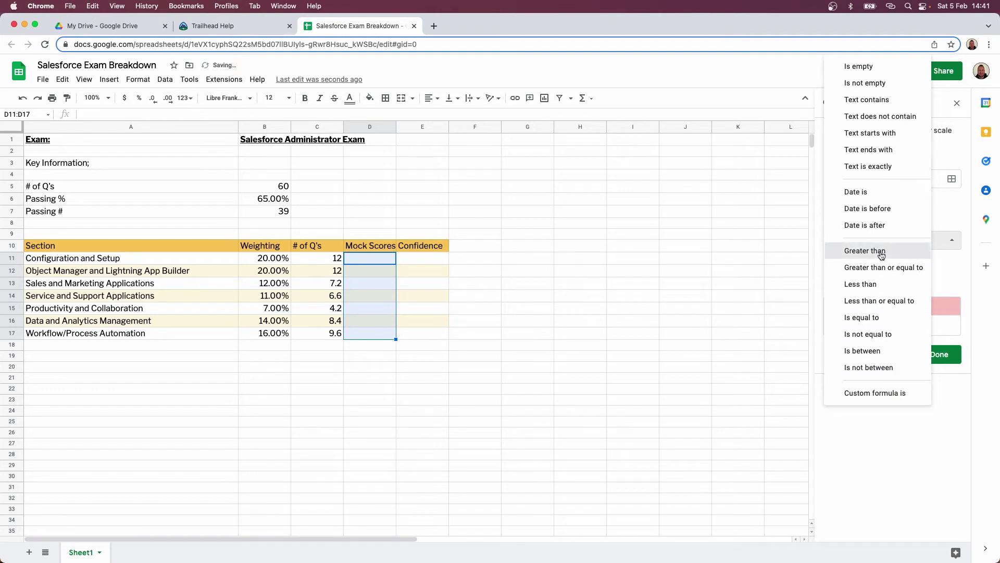
Step: Add a conditional formatting rule to D11:D17 that highlights values between 40% and 75% in yellow
double_click(866, 268)
click(847, 248)
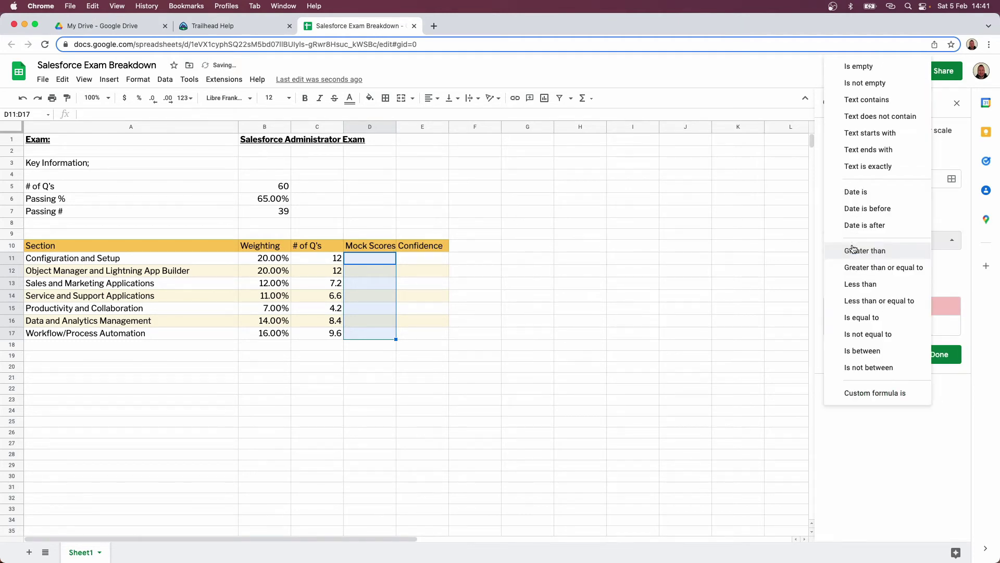
click(871, 351)
click(847, 287)
text(75)
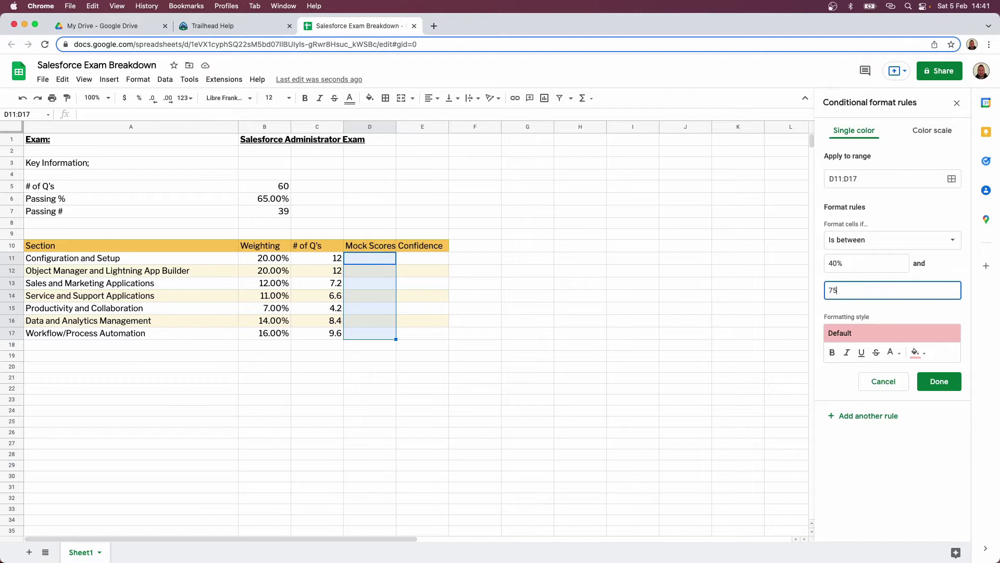
text(%)
click(884, 336)
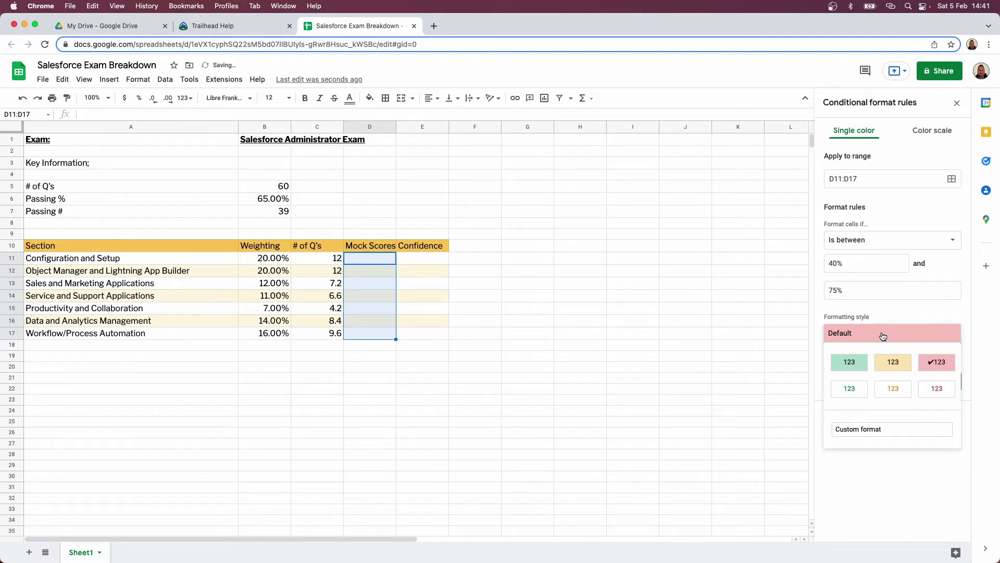
click(892, 359)
click(939, 381)
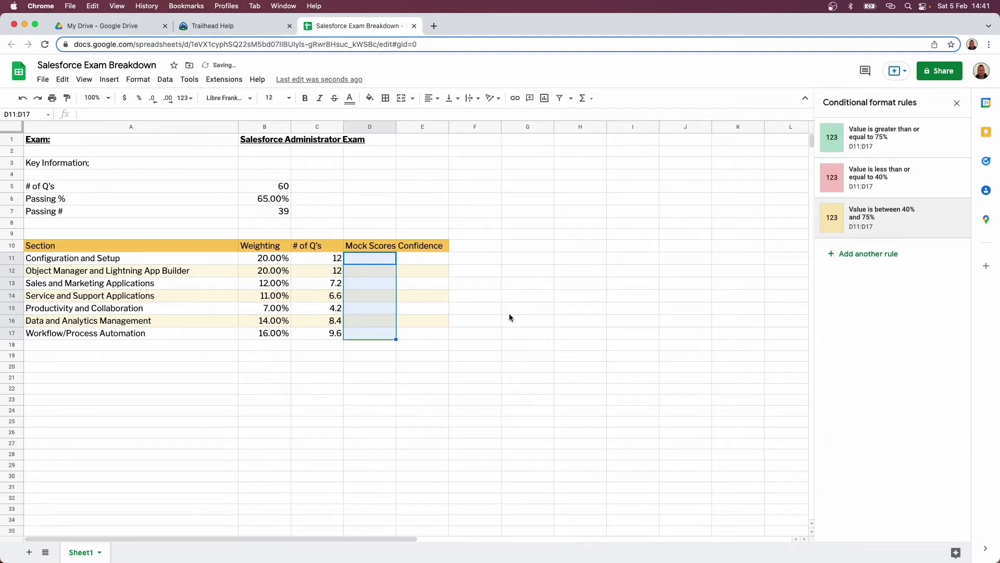
Step: Enter the mock scores 90%, 80%, 20%, 40%, 60%, 50% and 50% down cells D11:D17
click(373, 259)
text(90%)
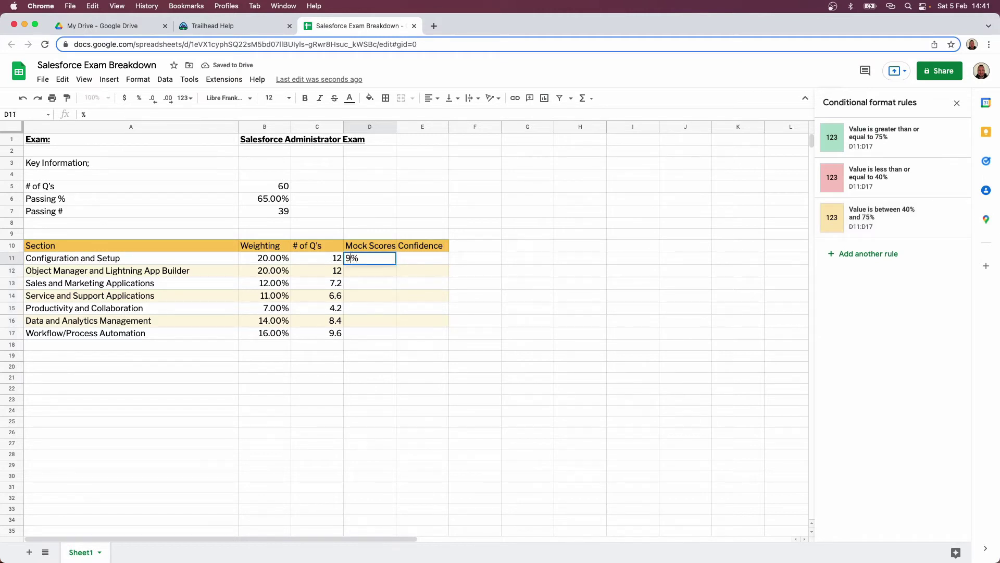
key(Return)
text(80%)
key(Return)
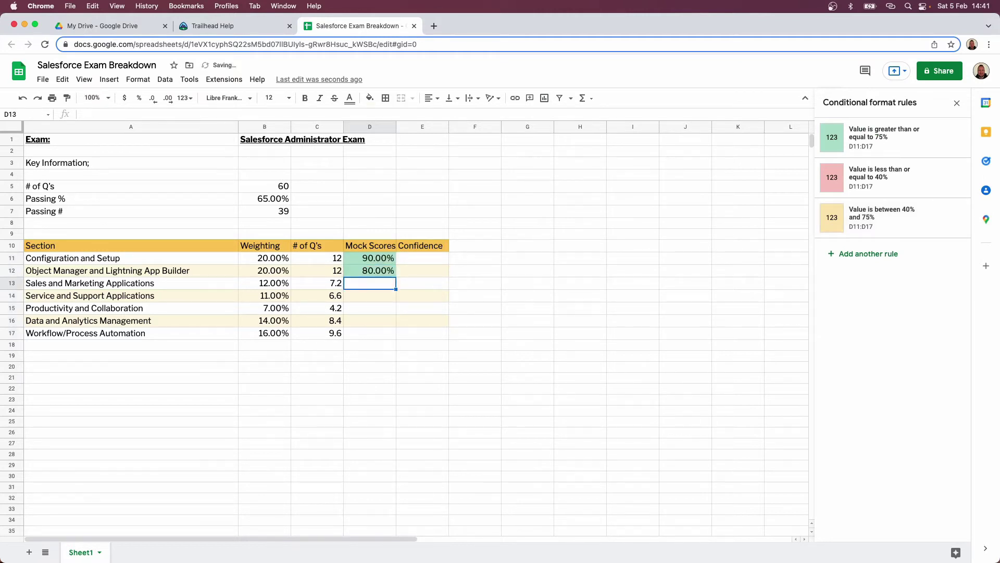
text(20%)
key(Return)
text(40%)
key(Return)
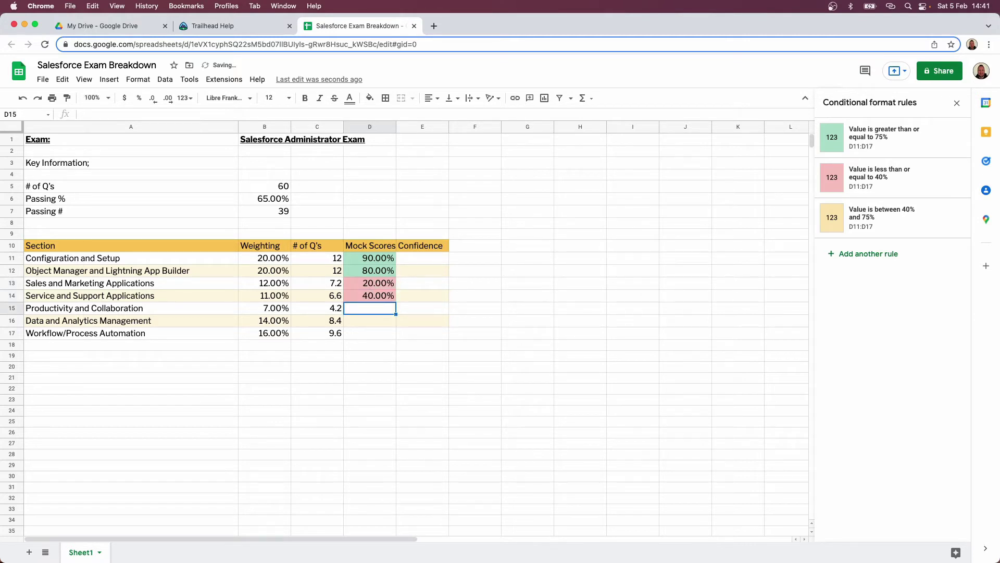
text(60%)
key(Return)
text(50%)
key(Return)
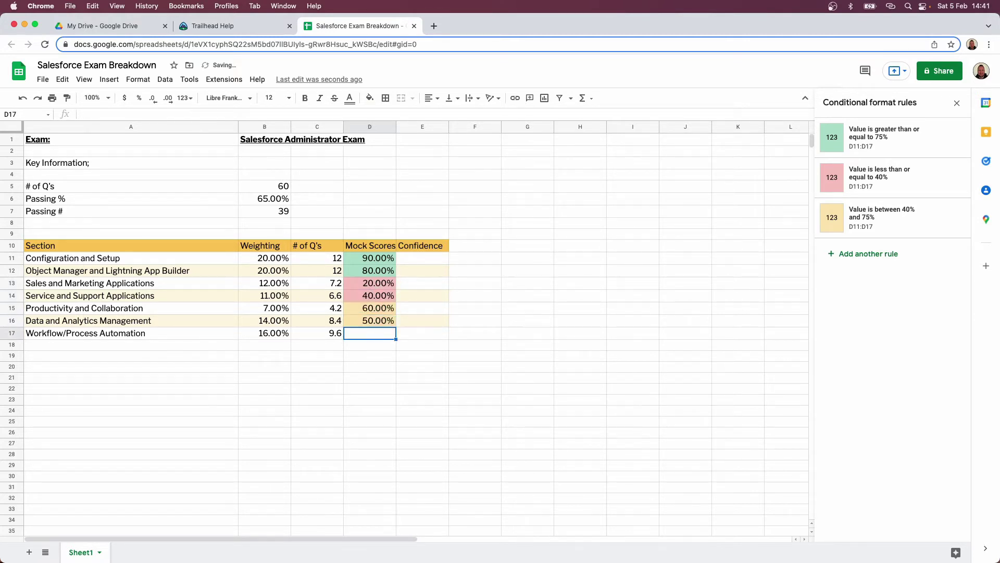
text(50%)
key(Return)
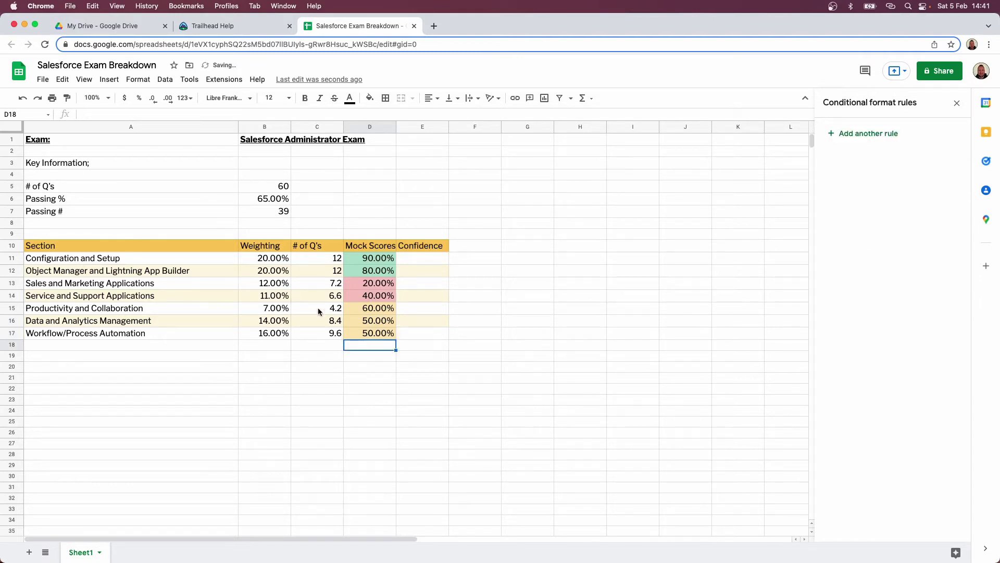
Step: Add list-of-items data validation with Low, Medium, High to Confidence cell E11 and copy it down to E17
click(412, 260)
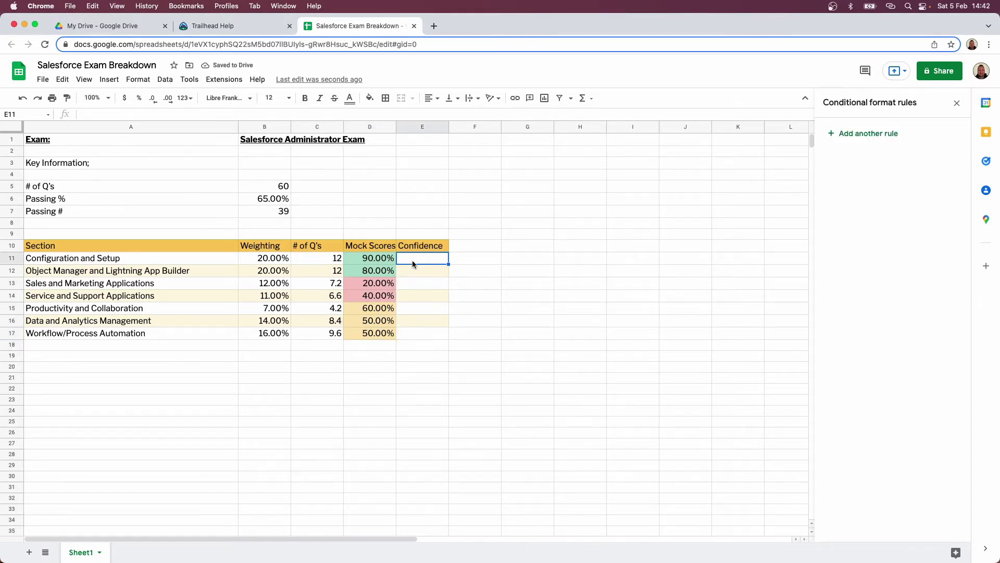
right_click(413, 262)
mouse_move(470, 551)
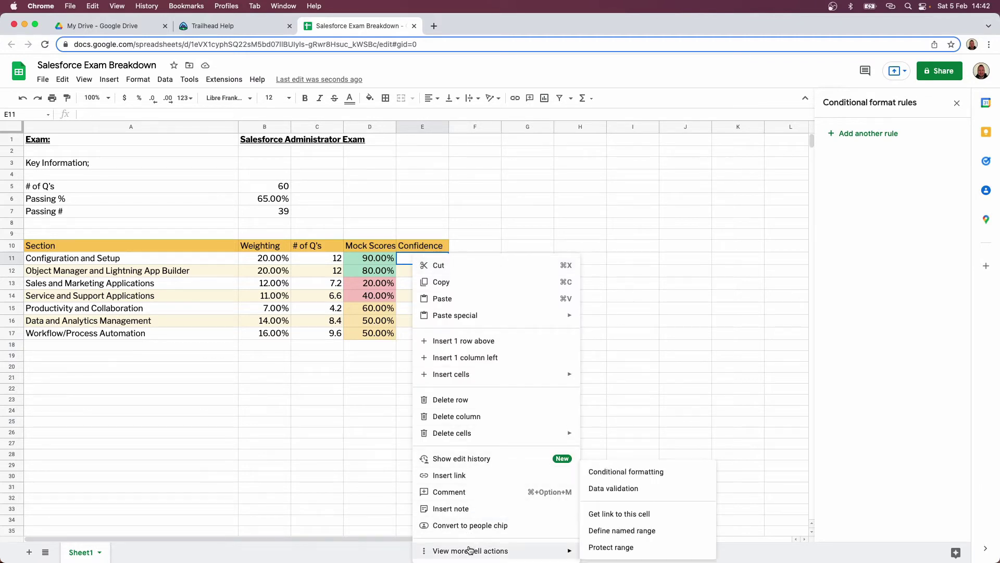
click(620, 488)
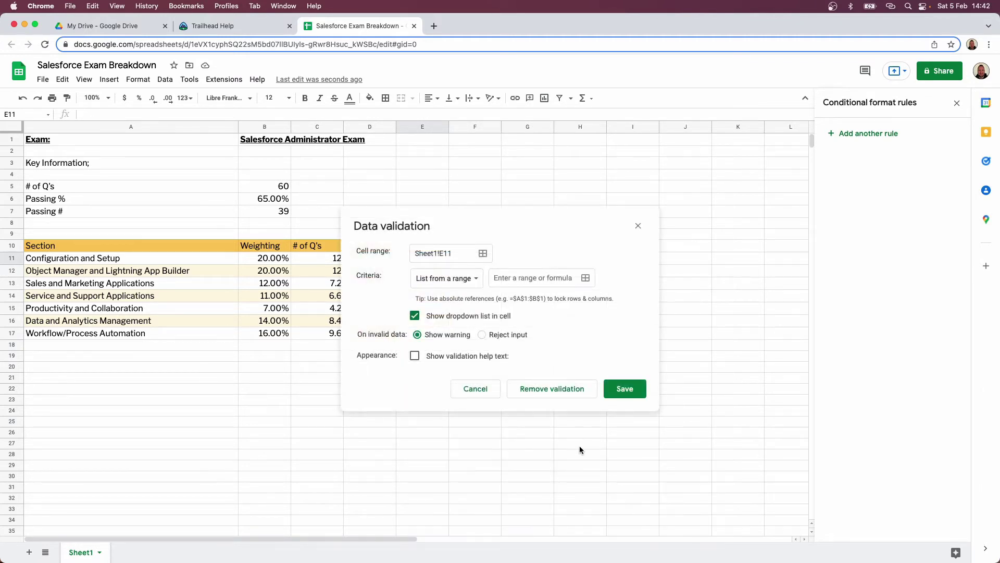
click(470, 280)
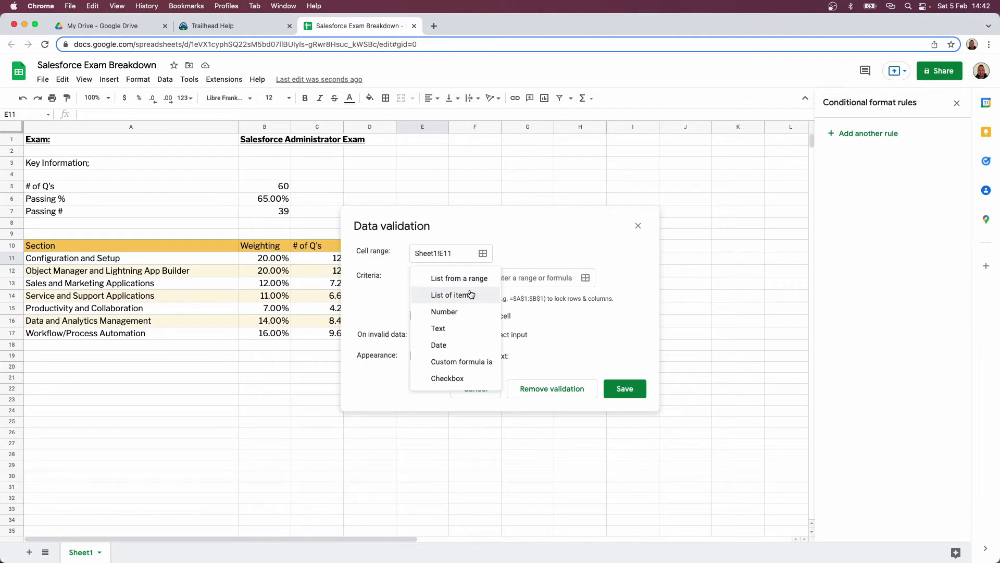
click(471, 293)
click(505, 279)
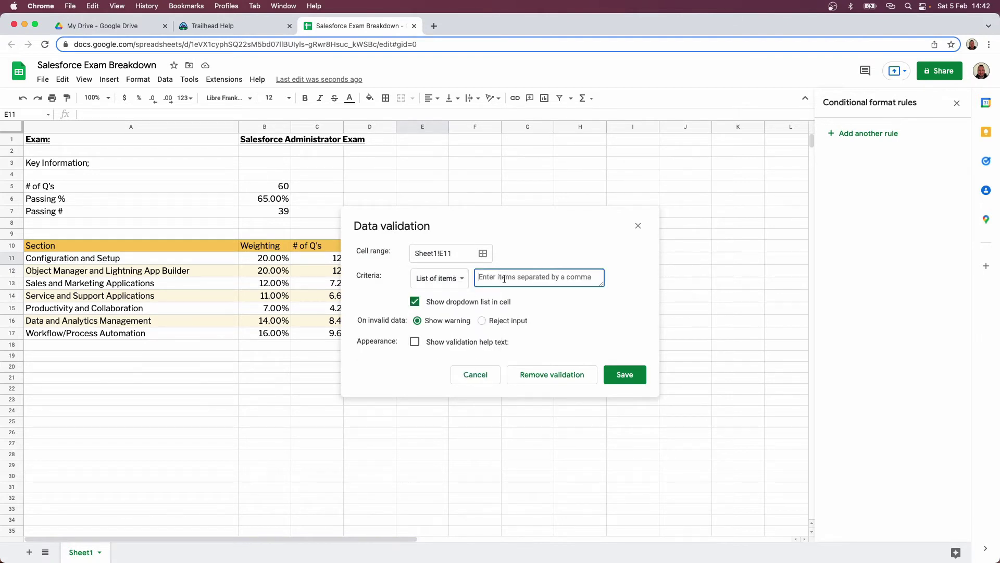
text(Low, Medium, High)
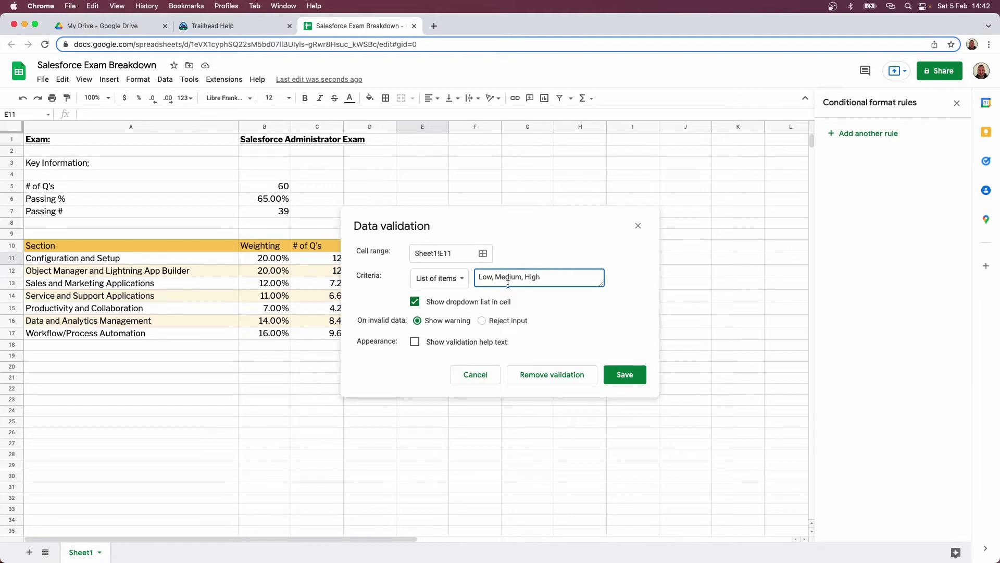
click(621, 379)
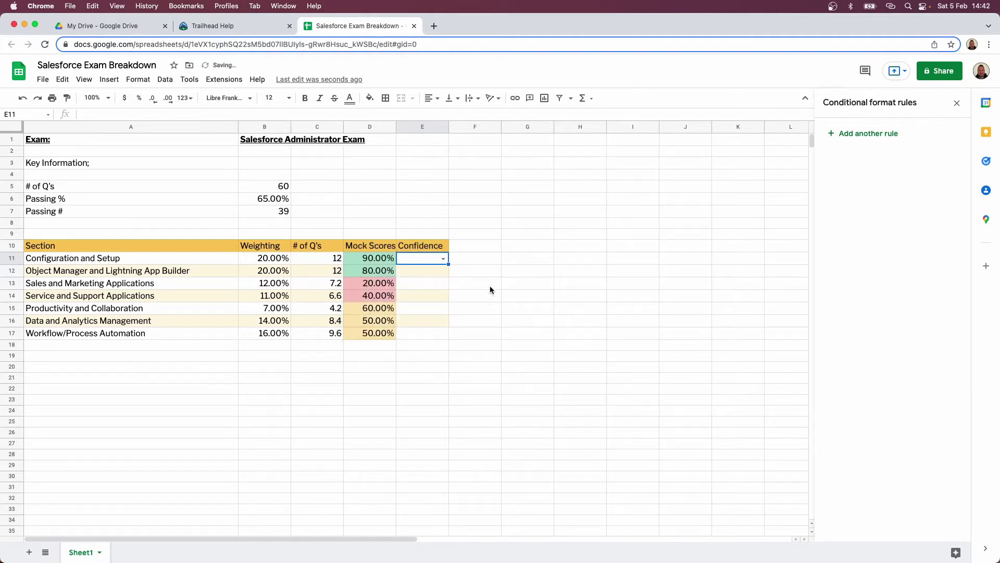
drag(448, 265, 443, 338)
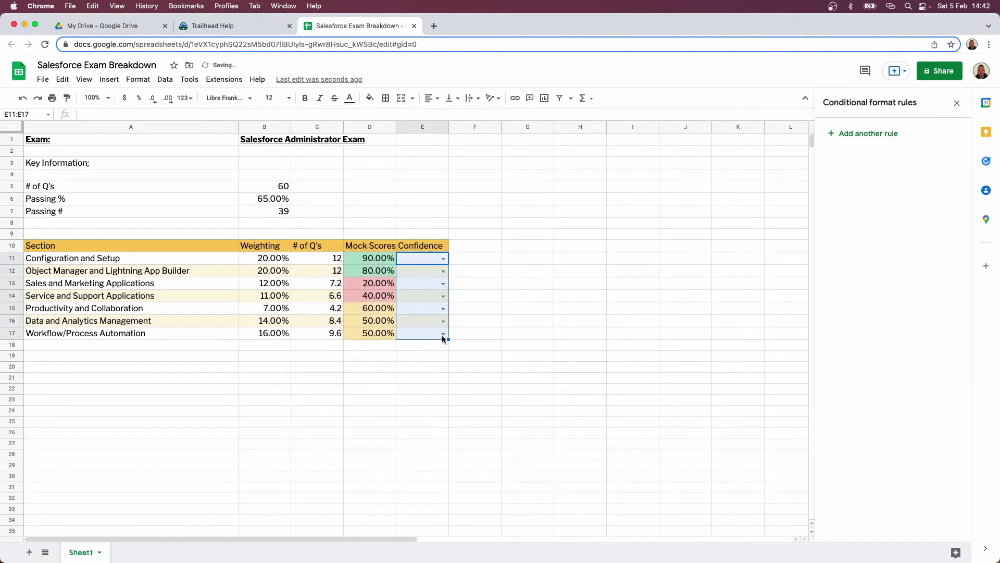
Step: Set up a conditional formatting rule on E11:E17 for text exactly "High", using the default green style
right_click(420, 261)
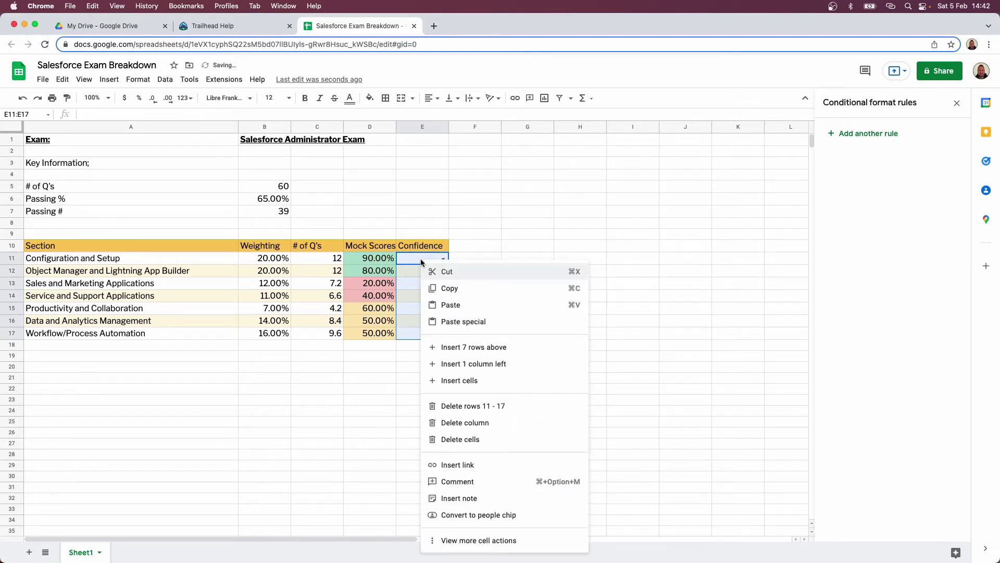
mouse_move(507, 542)
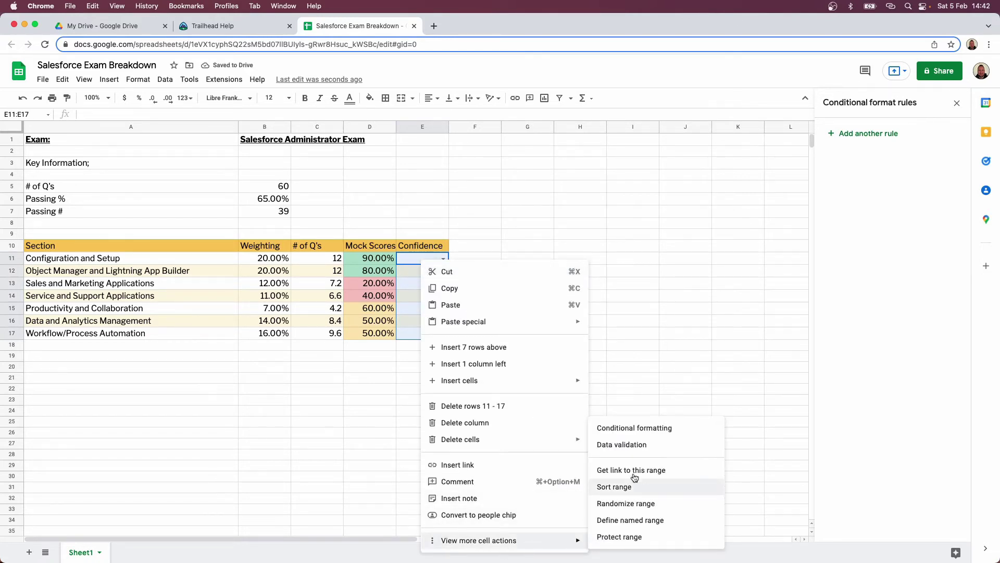
click(636, 364)
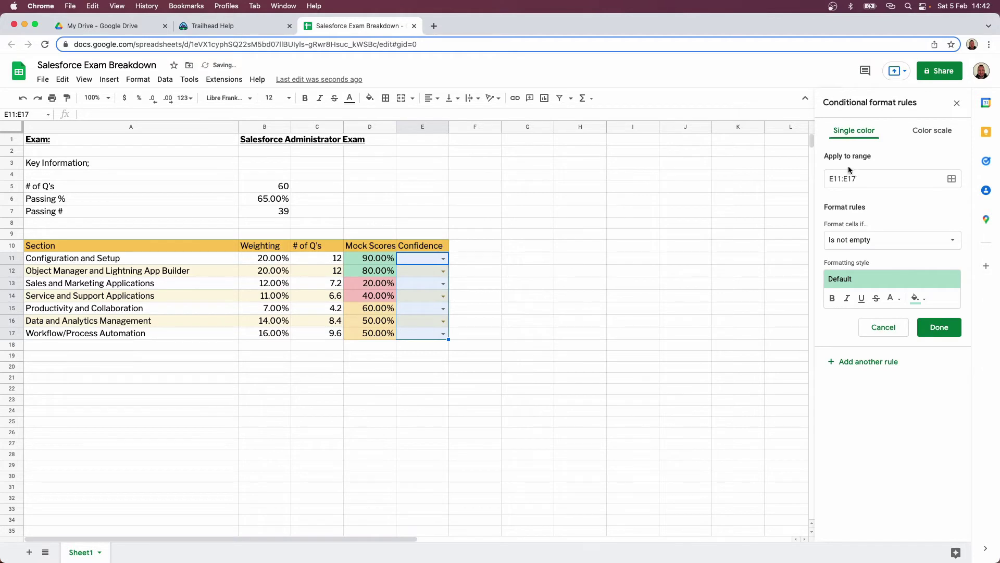
click(893, 244)
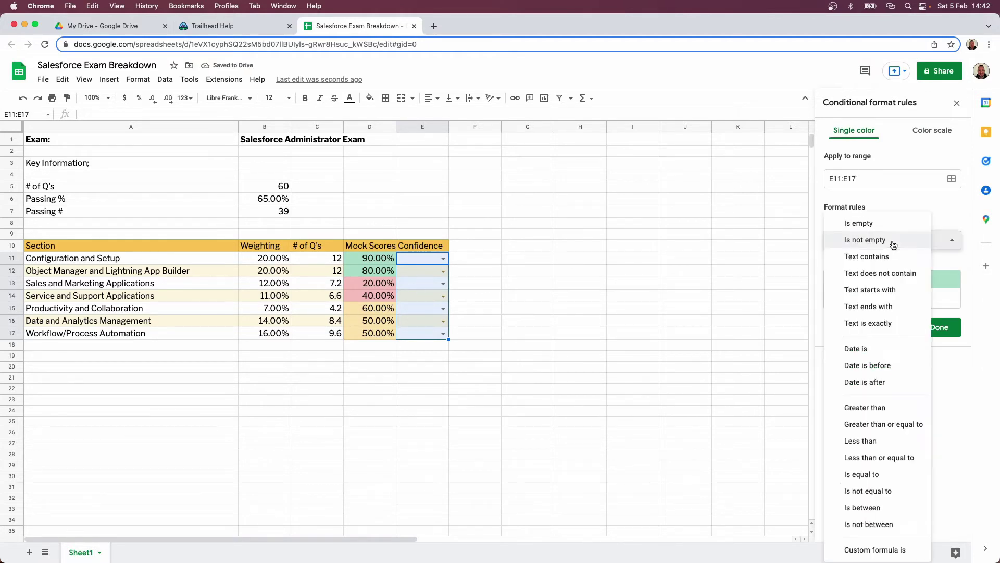
click(880, 323)
click(861, 265)
text(High)
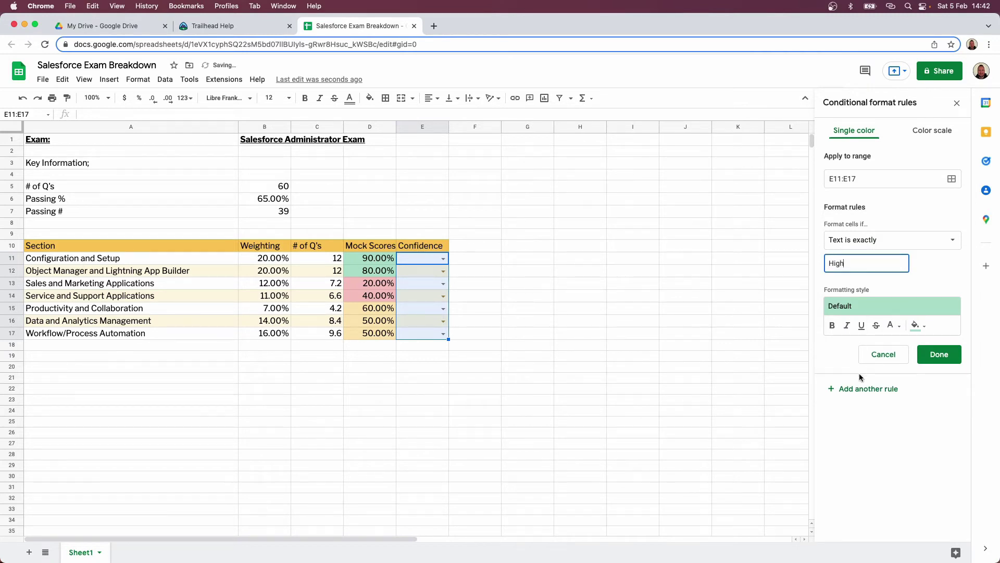
Step: Add a conditional formatting rule to E11:E17 that highlights text exactly "Low" in red
click(856, 388)
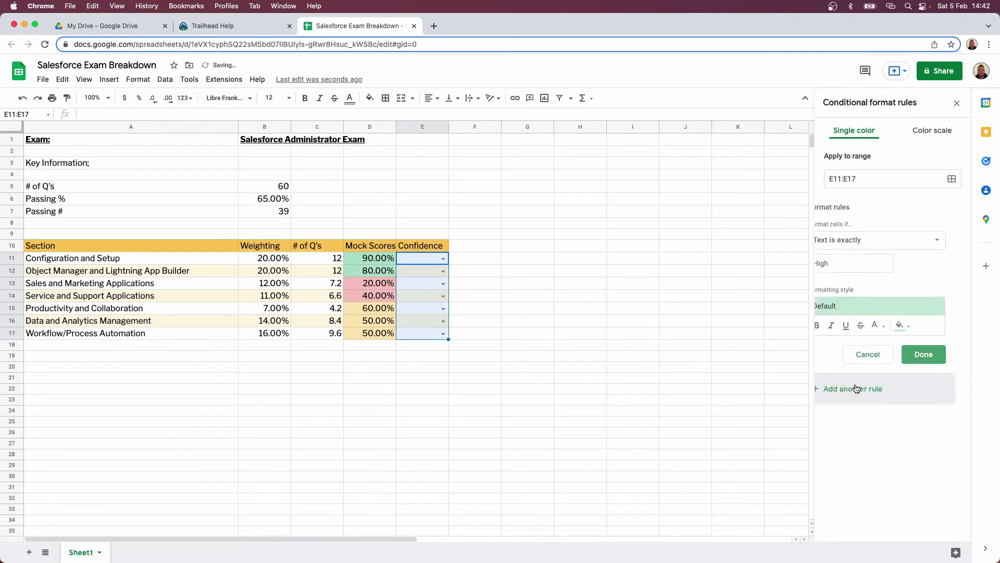
double_click(839, 263)
text(Lo)
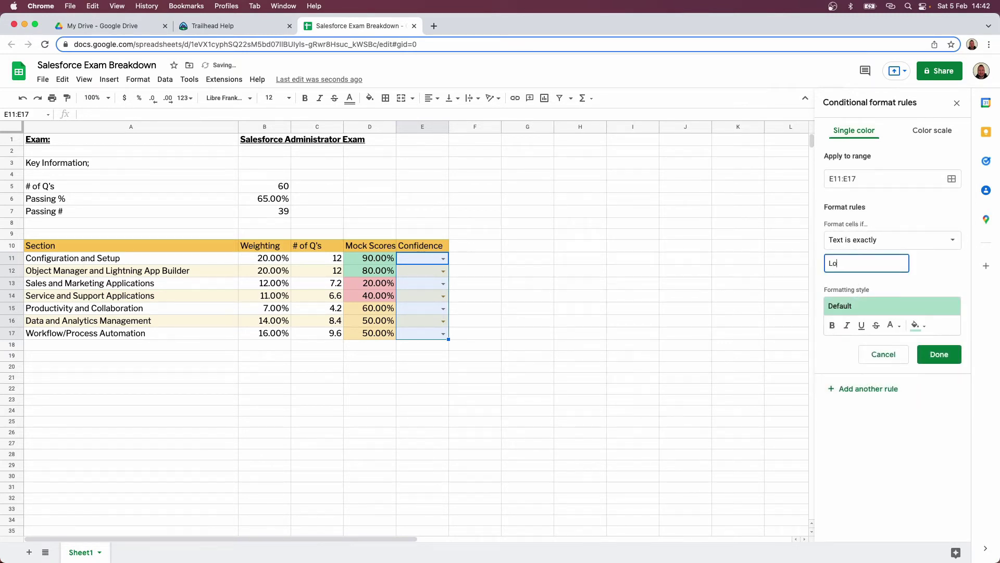
click(893, 306)
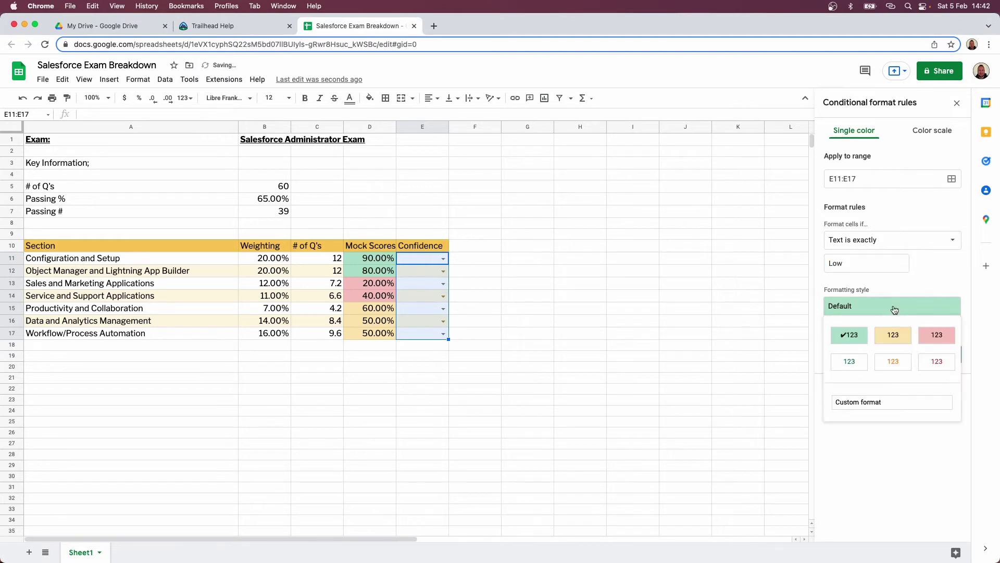
click(935, 335)
Step: Add a conditional formatting rule to E11:E17 that highlights text exactly "Medium" in yellow, and finish the rules
double_click(842, 263)
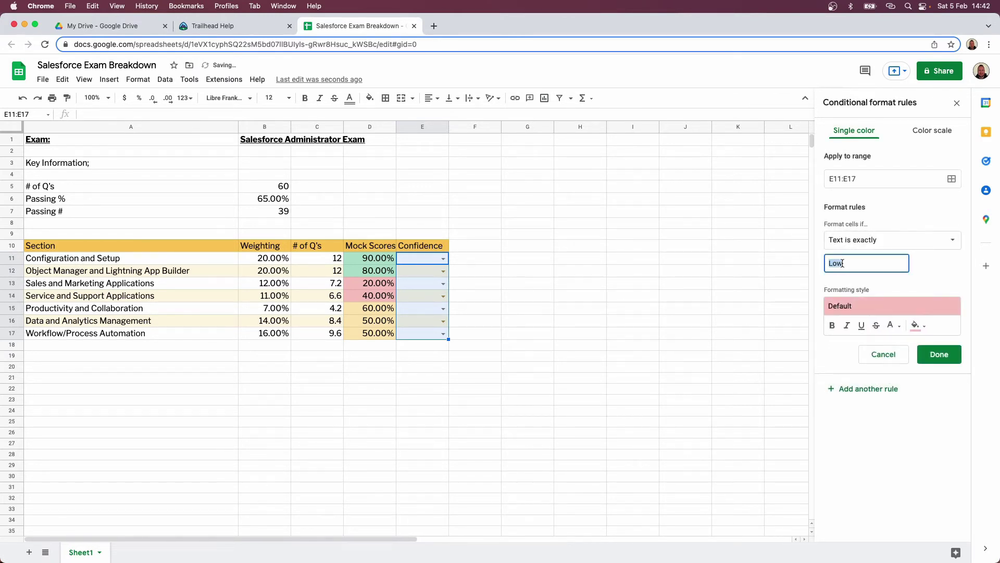
text(M)
click(875, 315)
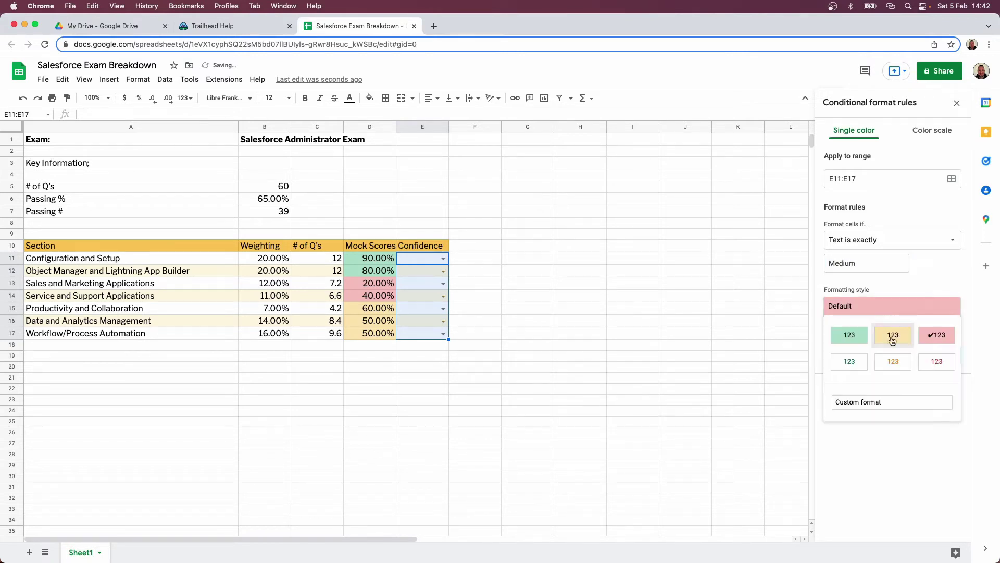
click(890, 335)
click(940, 353)
click(513, 296)
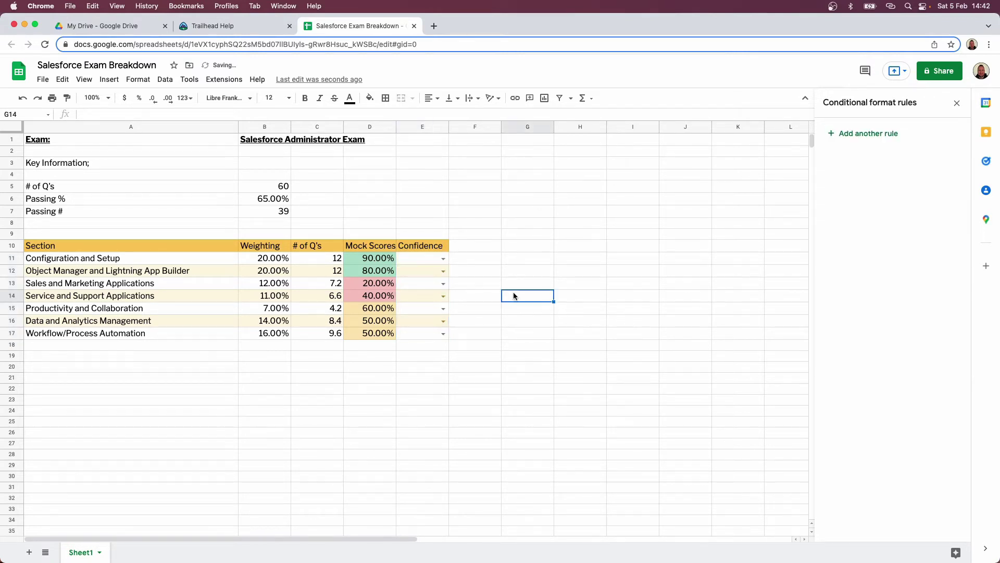
Step: Set the Confidence levels in E11:E17 to High, Medium, Medium, Low, High, Low and High from top to bottom
click(442, 258)
click(423, 297)
click(442, 270)
click(430, 296)
click(443, 295)
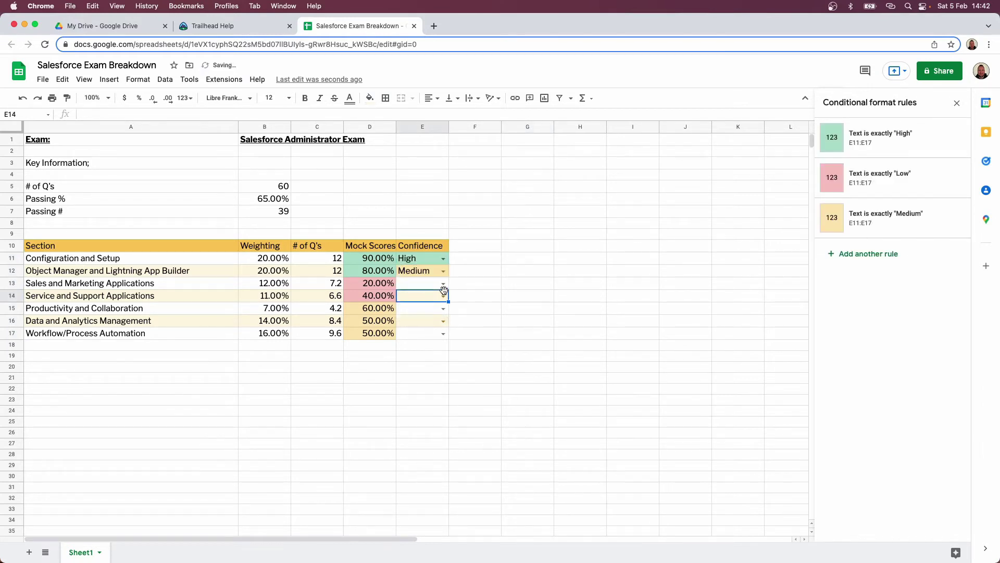
click(442, 296)
click(423, 311)
click(443, 308)
click(423, 346)
click(443, 283)
click(427, 310)
click(443, 334)
click(419, 375)
click(442, 320)
click(424, 336)
click(382, 358)
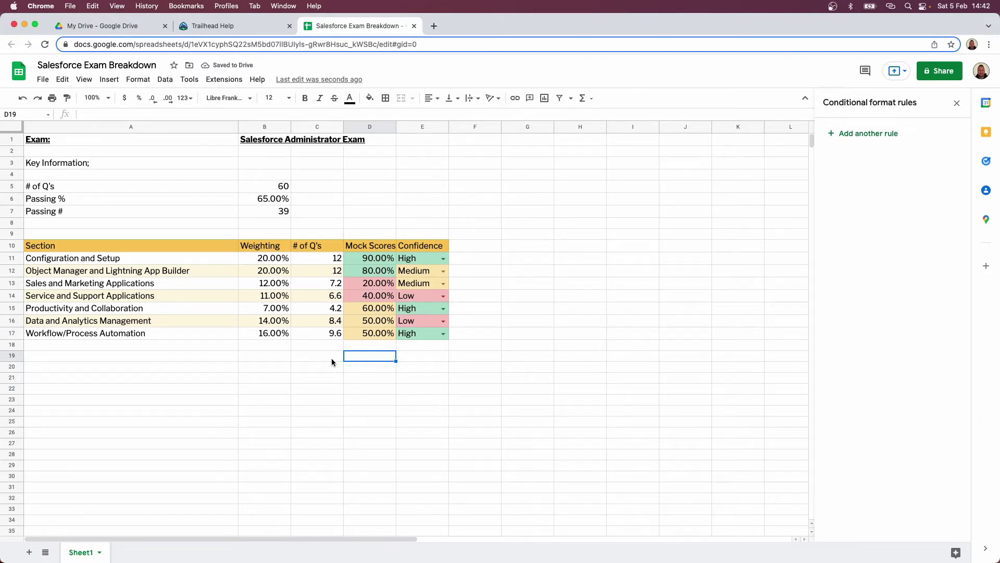
Step: Label A19 "Total" and sum the weightings B11:B17 in B19
click(176, 356)
text(Total)
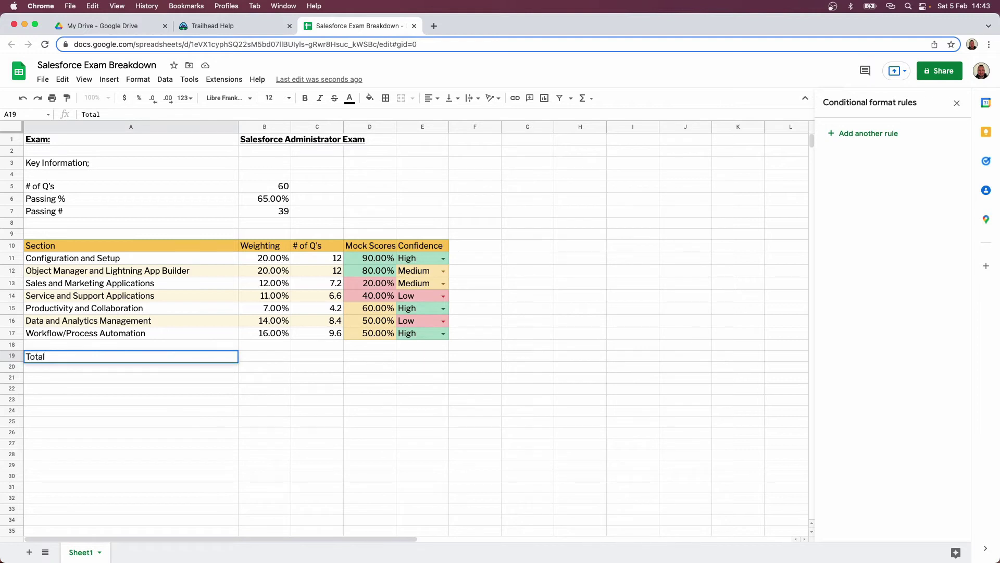
click(294, 364)
click(259, 369)
click(261, 356)
click(584, 98)
click(607, 117)
drag(264, 259, 266, 337)
key(Return)
Step: Sum the # of Q's values C11:C17 in C19
click(298, 358)
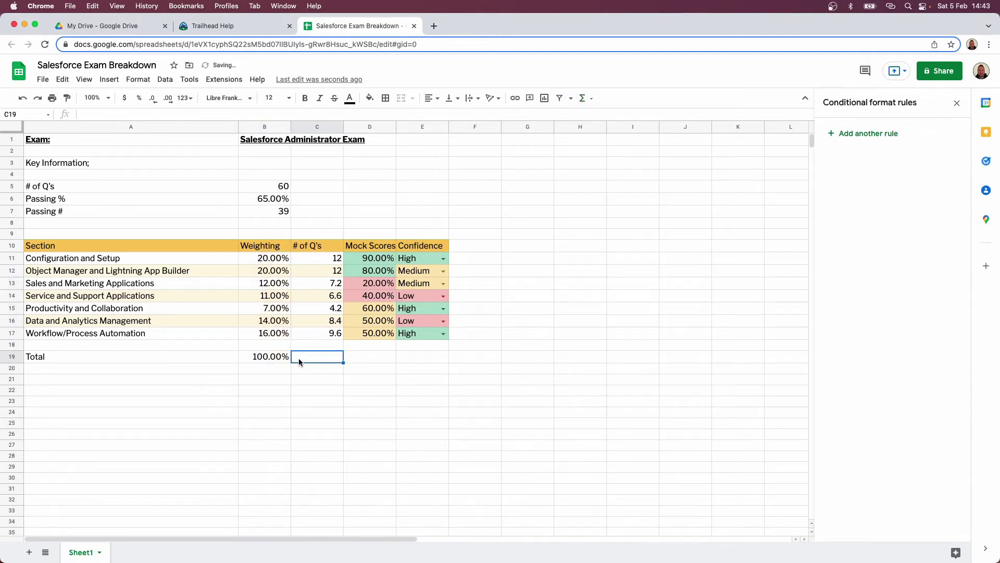
click(583, 98)
click(599, 115)
drag(328, 259, 336, 336)
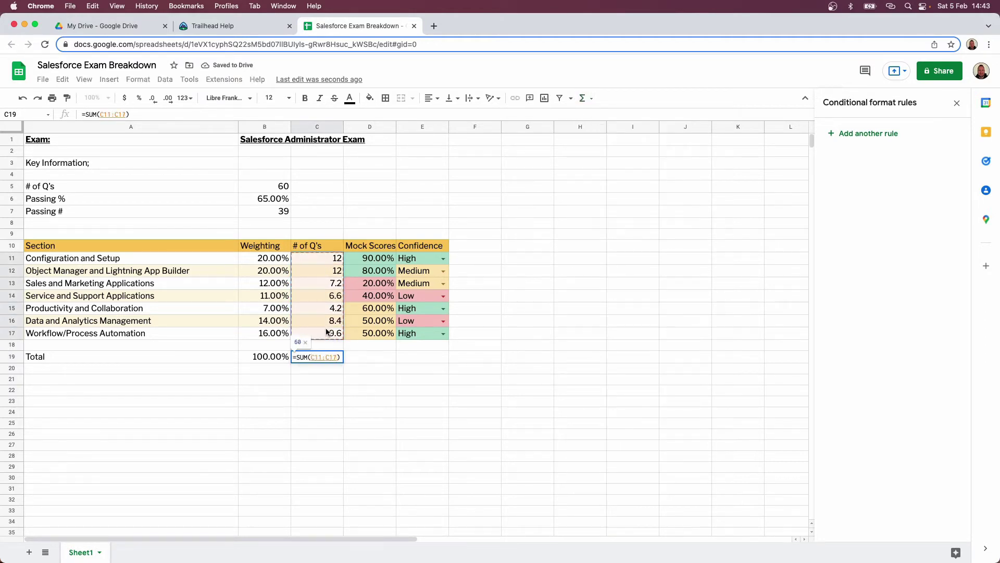
key(Return)
Step: Try a SUM of the mock scores D11:D17 in D19 and clear the cell again
click(387, 355)
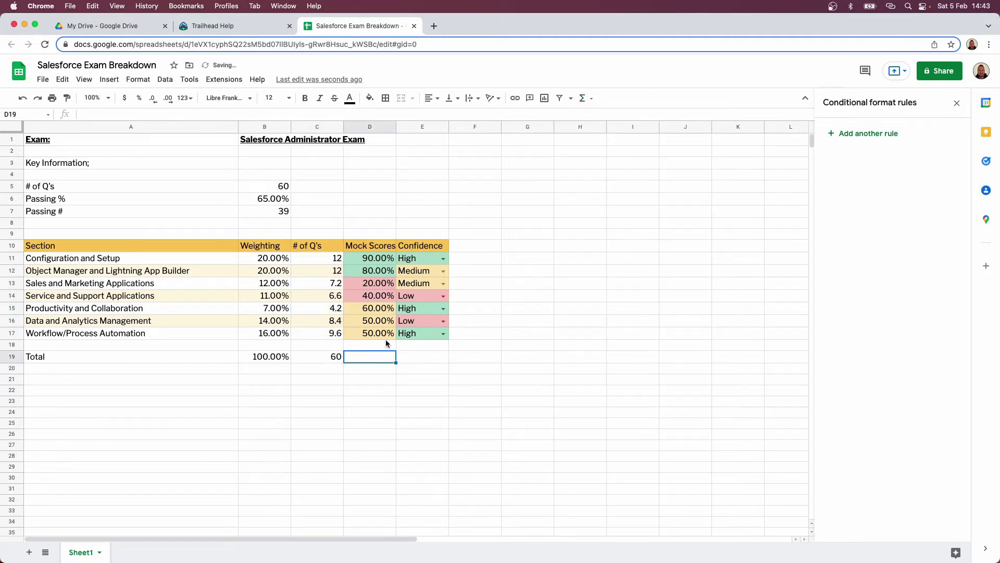
click(584, 98)
click(599, 116)
drag(381, 260, 374, 333)
key(Return)
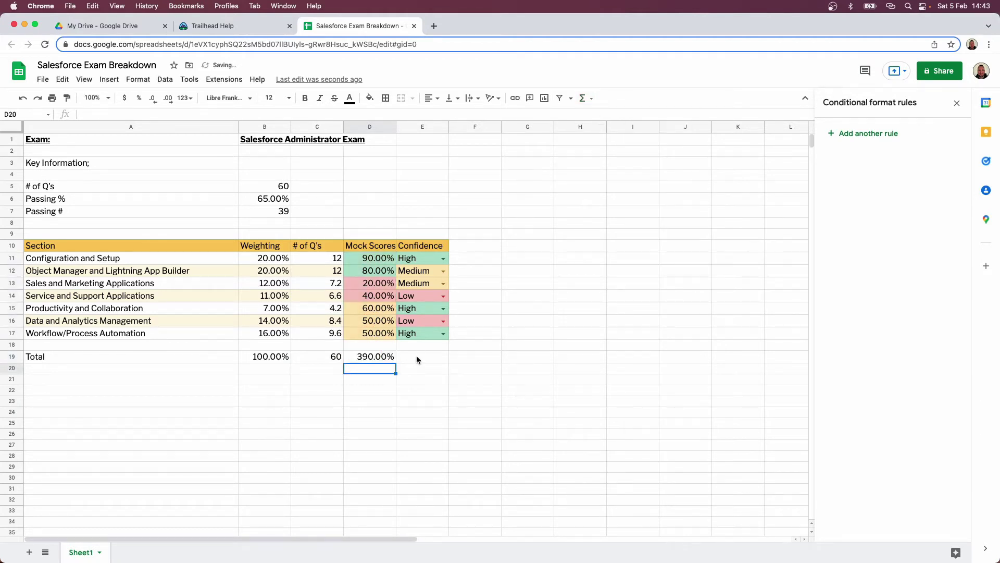
click(409, 358)
click(392, 359)
key(Delete)
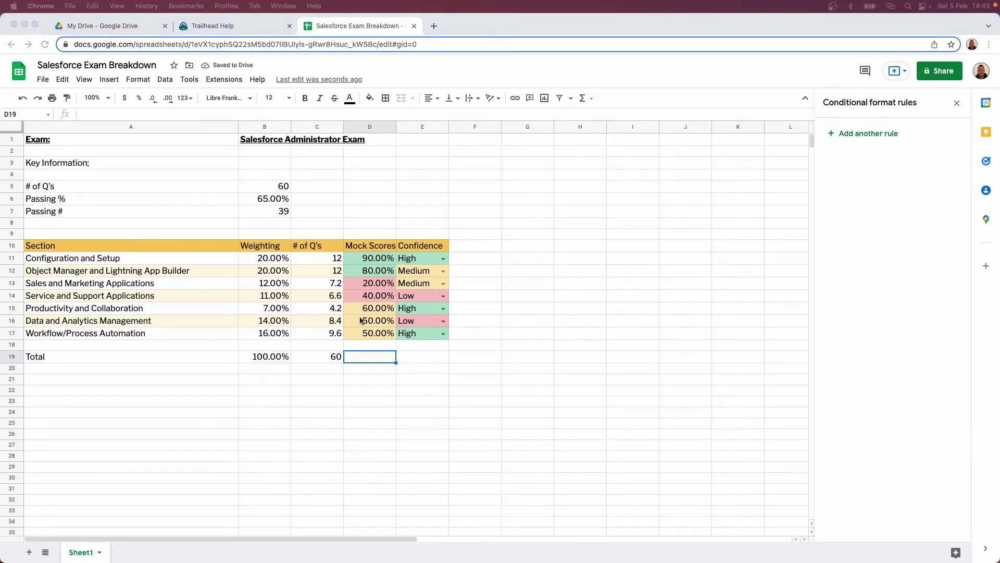
Step: Calculate the AVERAGE of the mock scores D11:D17 in D19 and check its formula
click(365, 357)
click(582, 98)
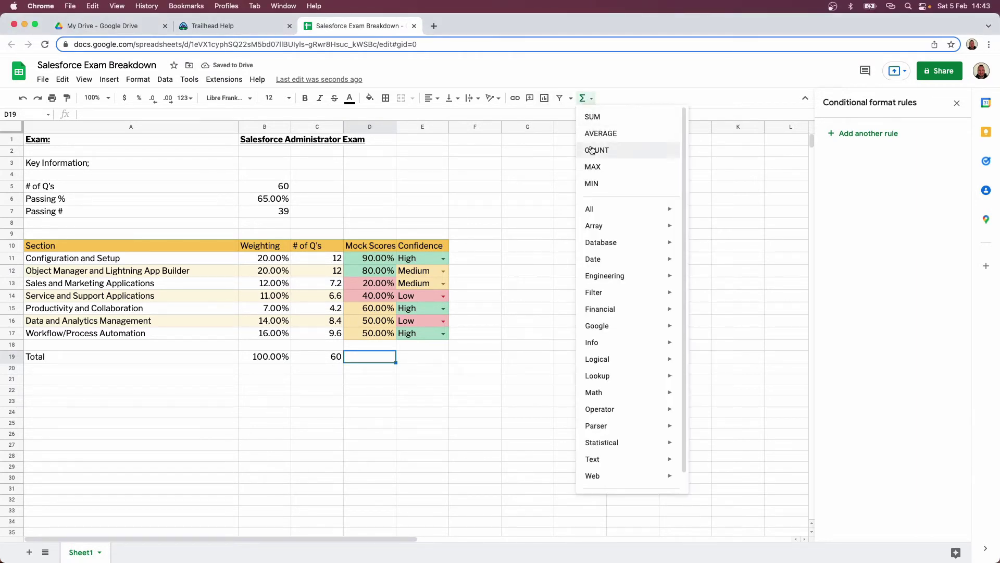
click(595, 133)
drag(370, 258, 369, 332)
key(Return)
click(458, 357)
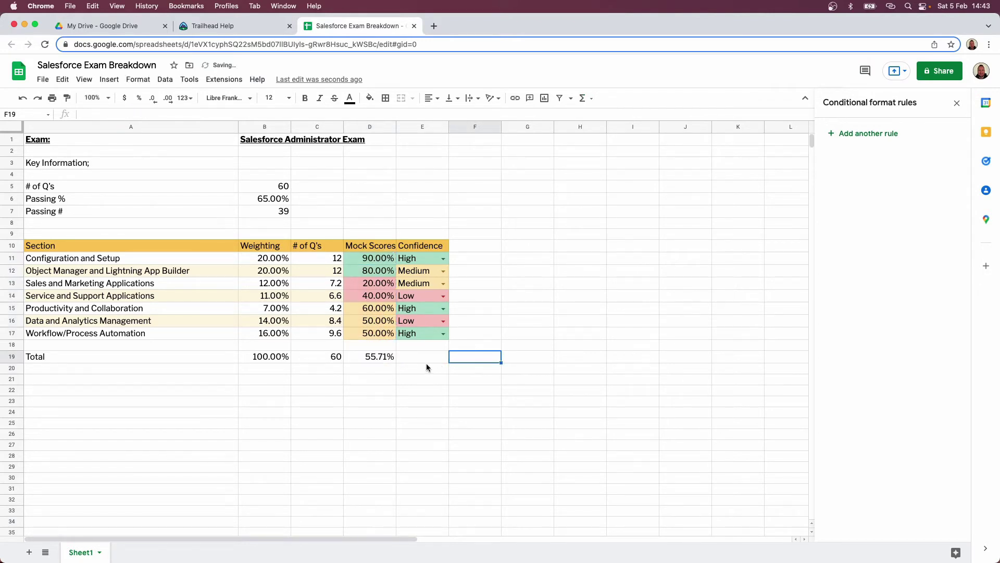
click(373, 360)
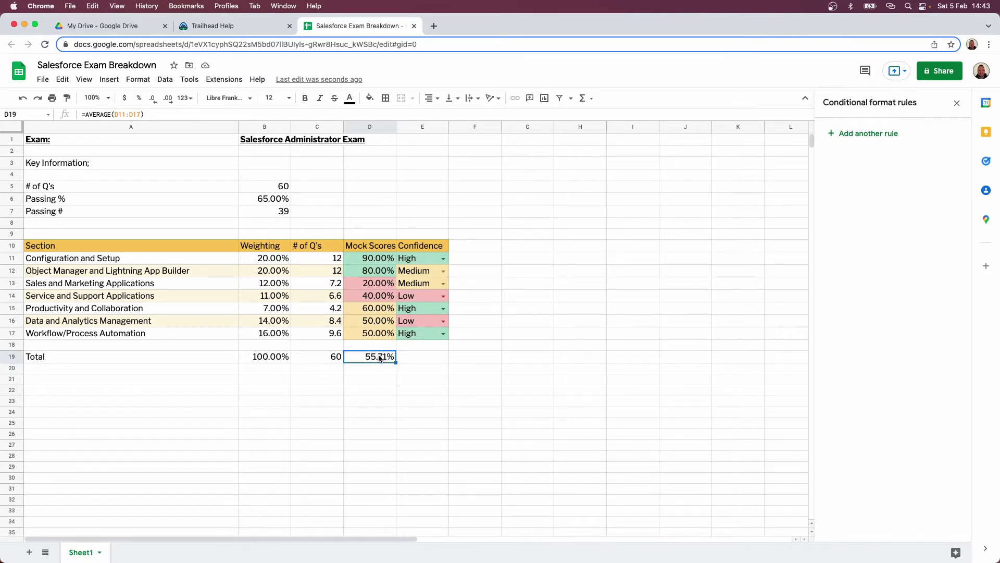
Step: Bold and underline the mock score average in D19 and add a green conditional format for values greater than or equal to 75%
key(cmd+b)
key(cmd+u)
right_click(379, 357)
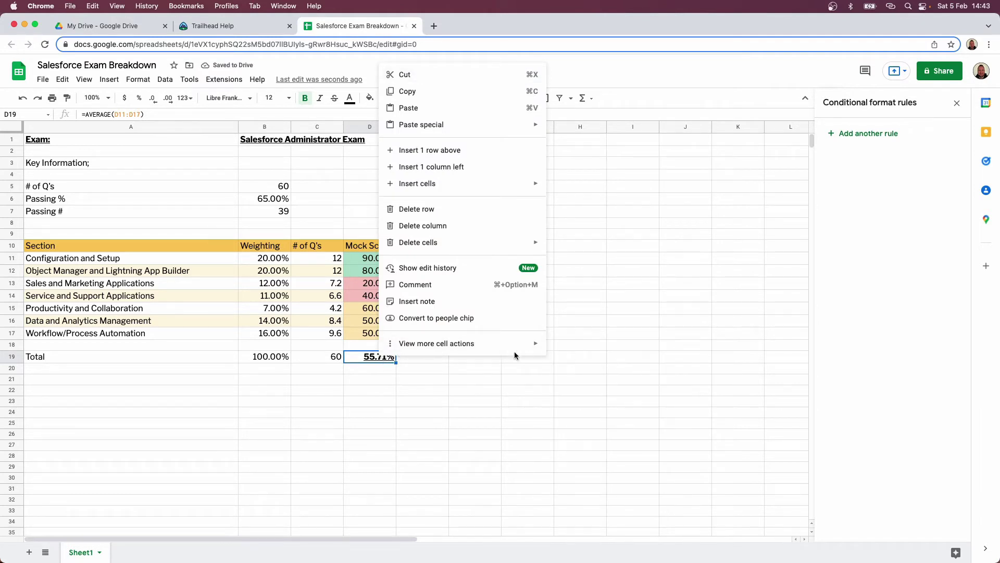
click(562, 345)
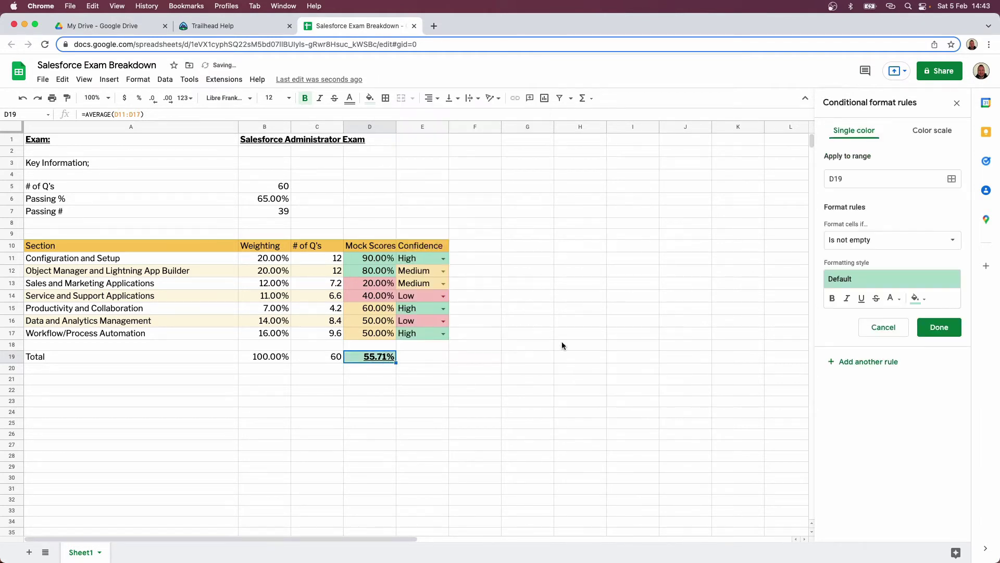
click(886, 241)
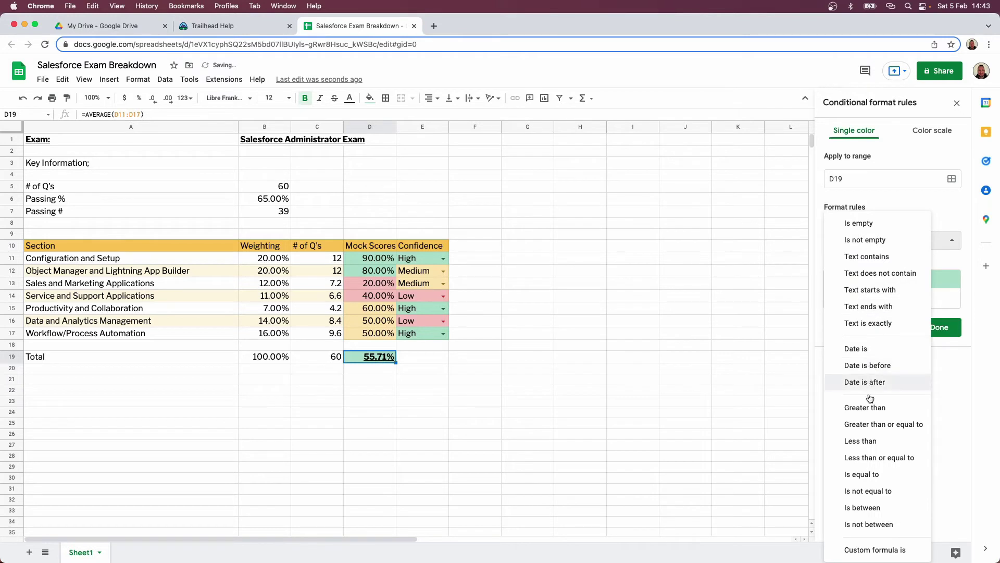
click(869, 424)
click(858, 262)
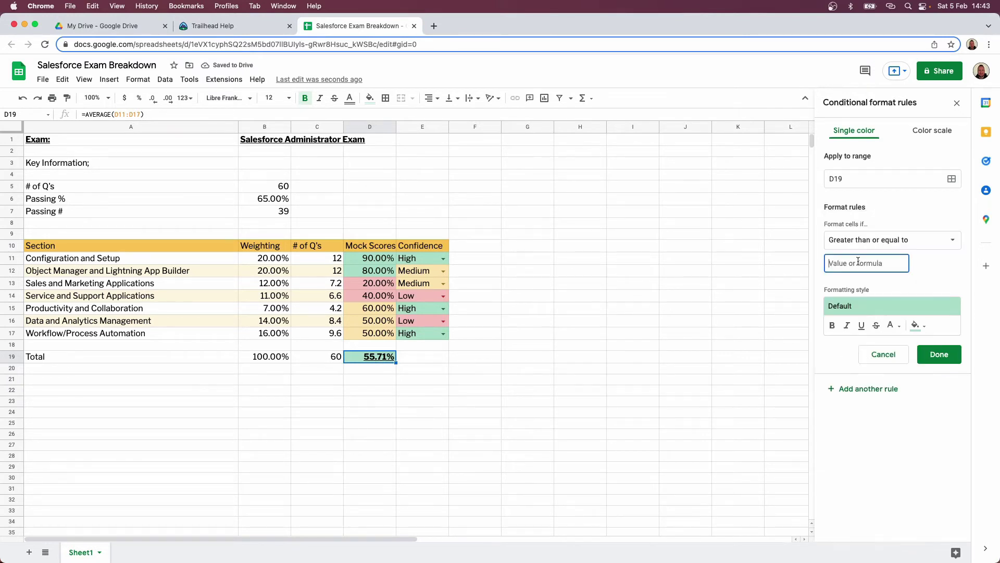
text(75)
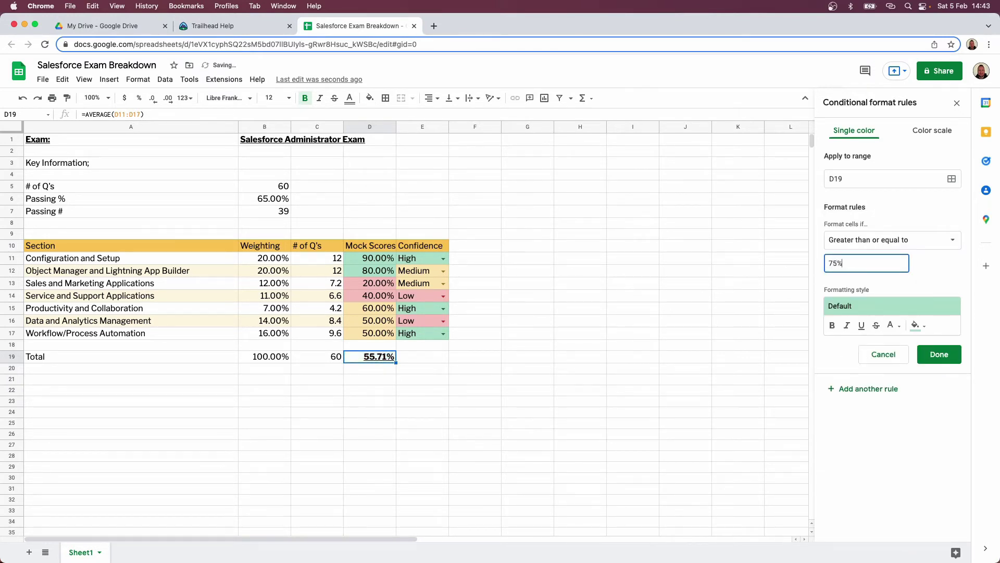
click(855, 384)
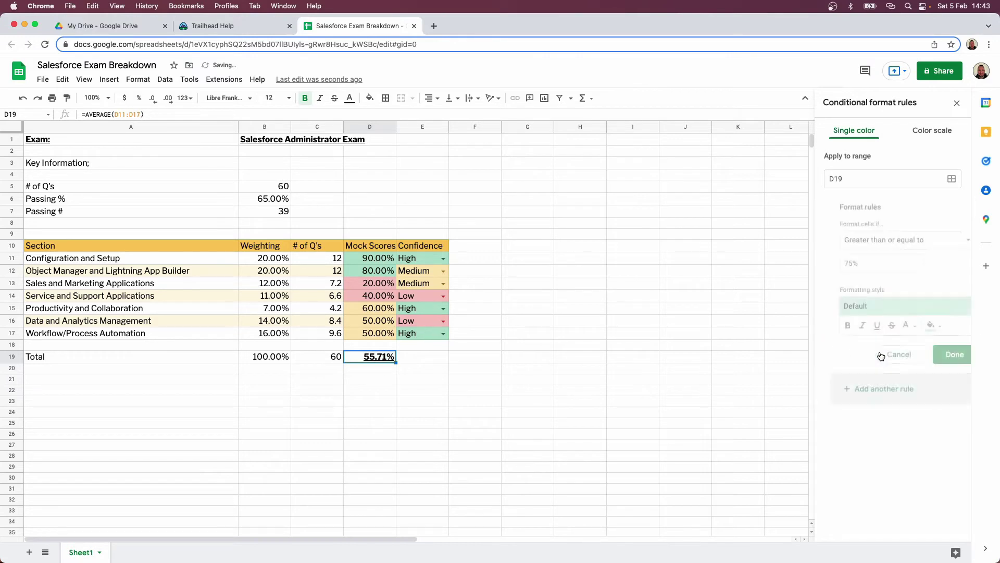
Step: Add a second conditional format rule on D19 that colors values less than or equal to 55% red
click(876, 265)
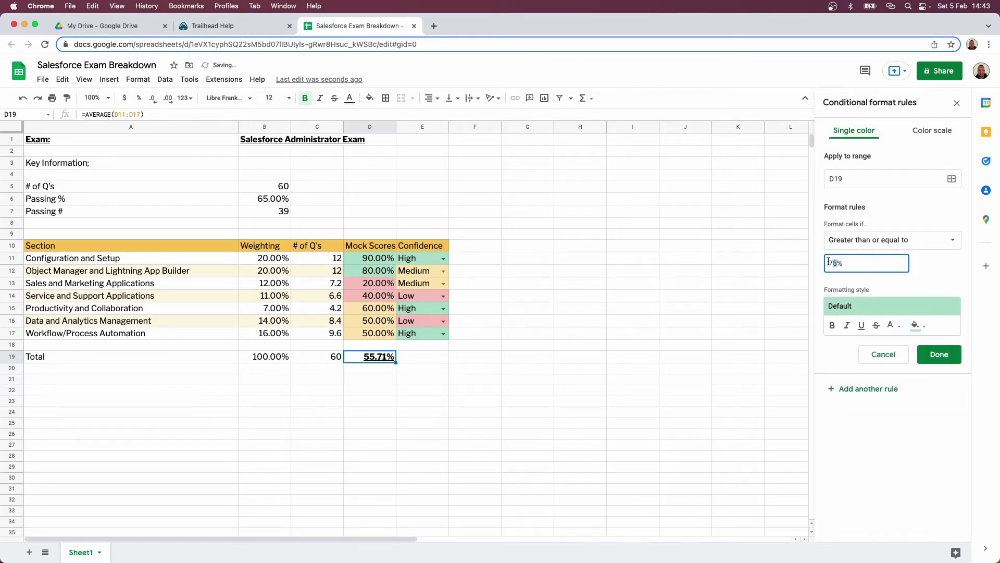
click(823, 263)
key(Delete)
text(5)
click(892, 312)
click(933, 332)
click(878, 240)
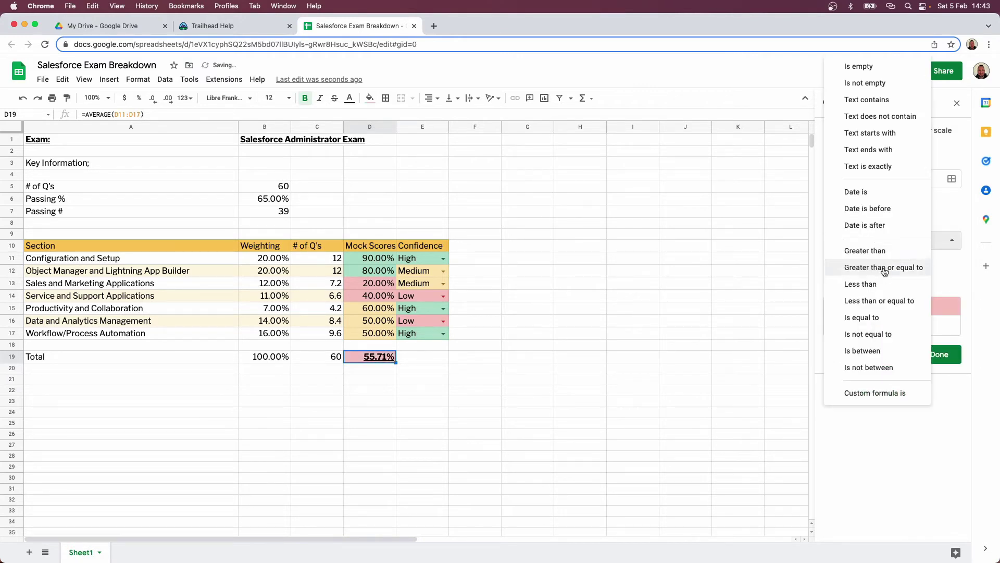
click(892, 299)
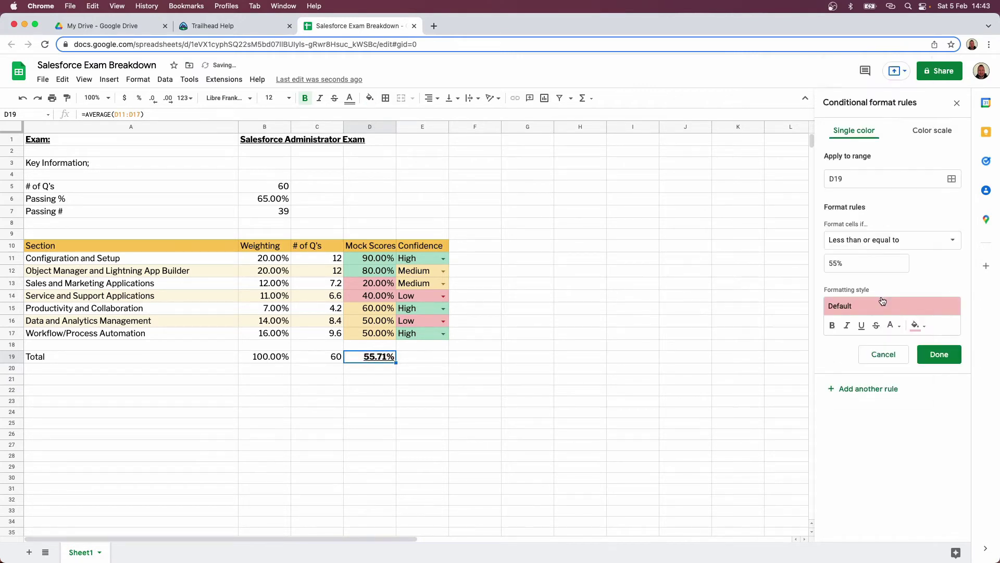
click(864, 390)
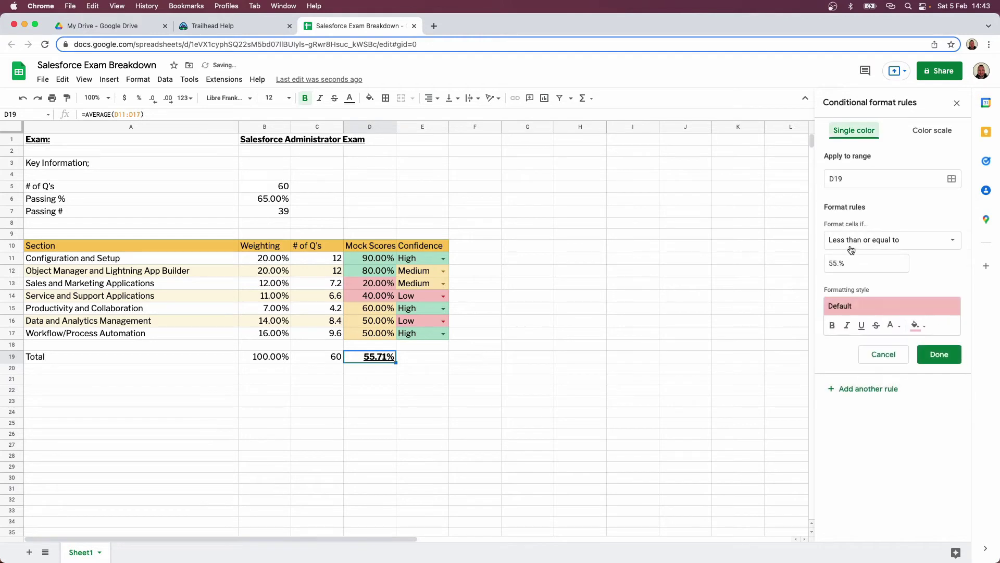
Step: Add a third conditional format rule on D19 that colors values between 55% and 75% yellow
click(860, 240)
click(862, 350)
click(842, 264)
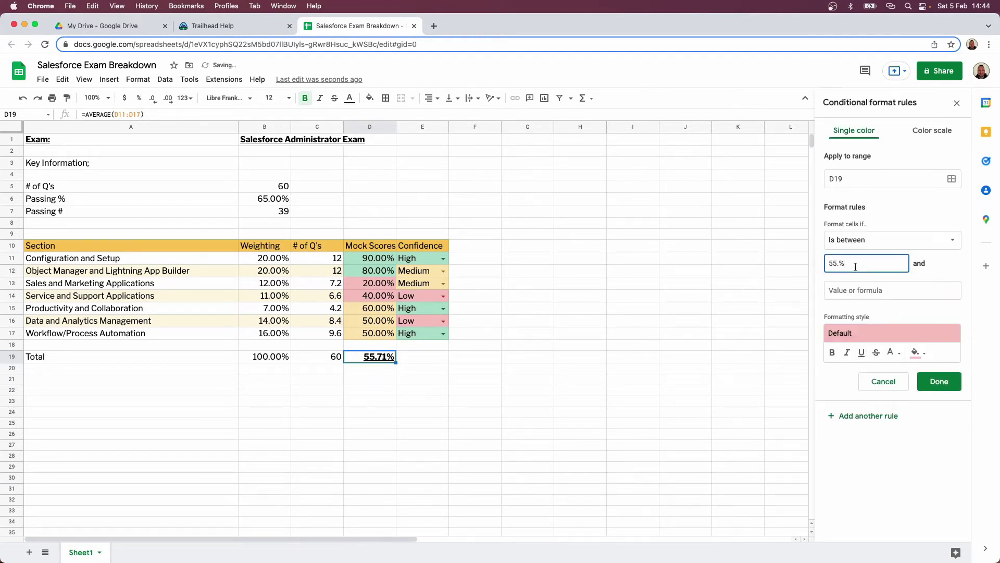
click(850, 288)
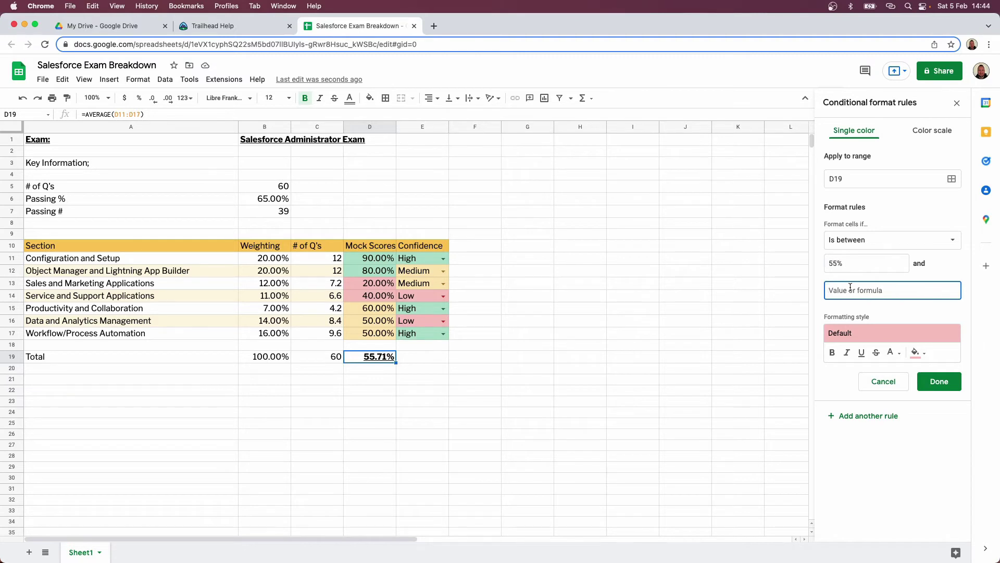
text(75%)
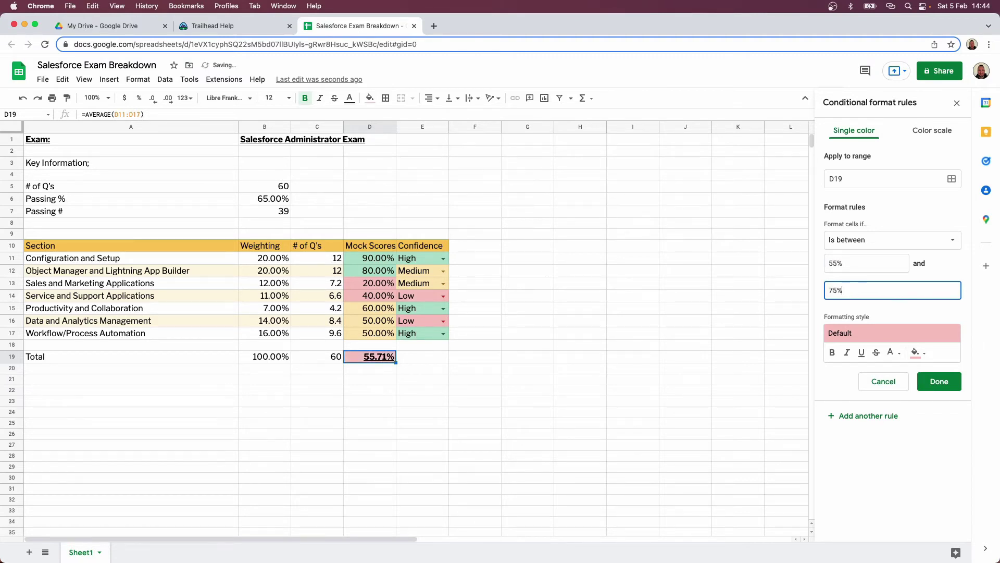
click(892, 332)
click(891, 359)
click(939, 380)
click(531, 334)
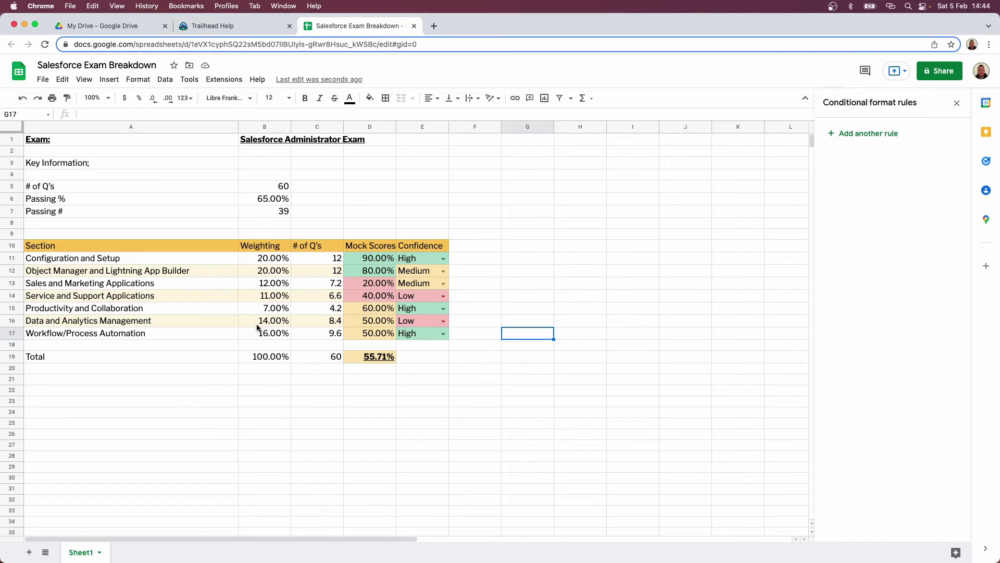
Step: Enter a bold, underlined heading "Mock Exams" in A22
click(108, 399)
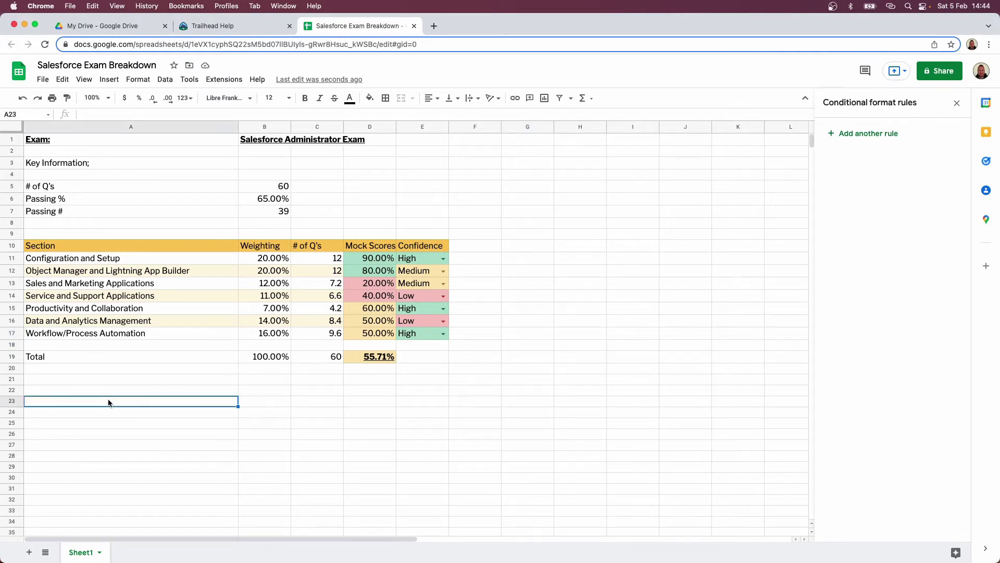
key(Up)
key(super+b)
text(Ex)
text(Mock E)
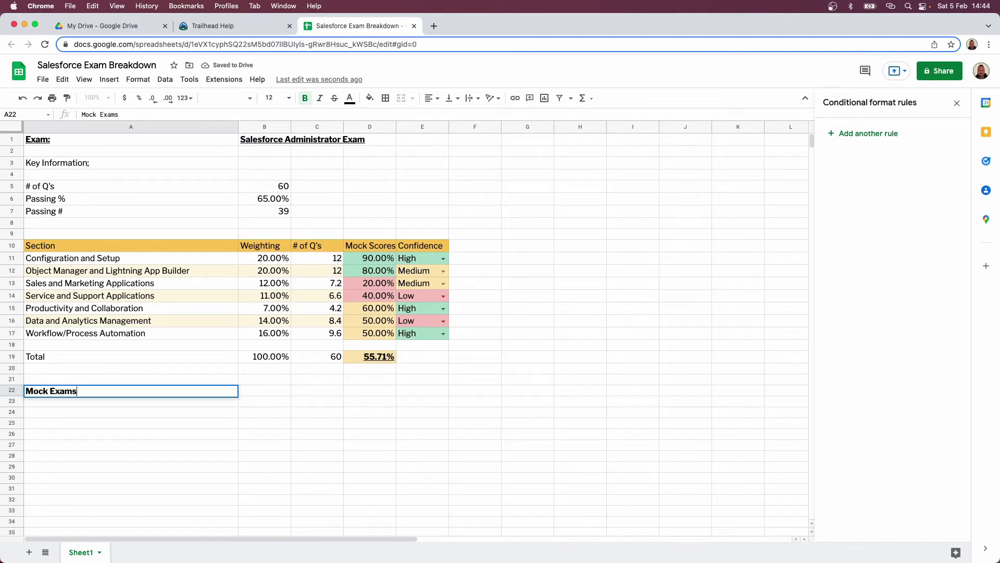
text(xams)
key(super+u)
key(Tab)
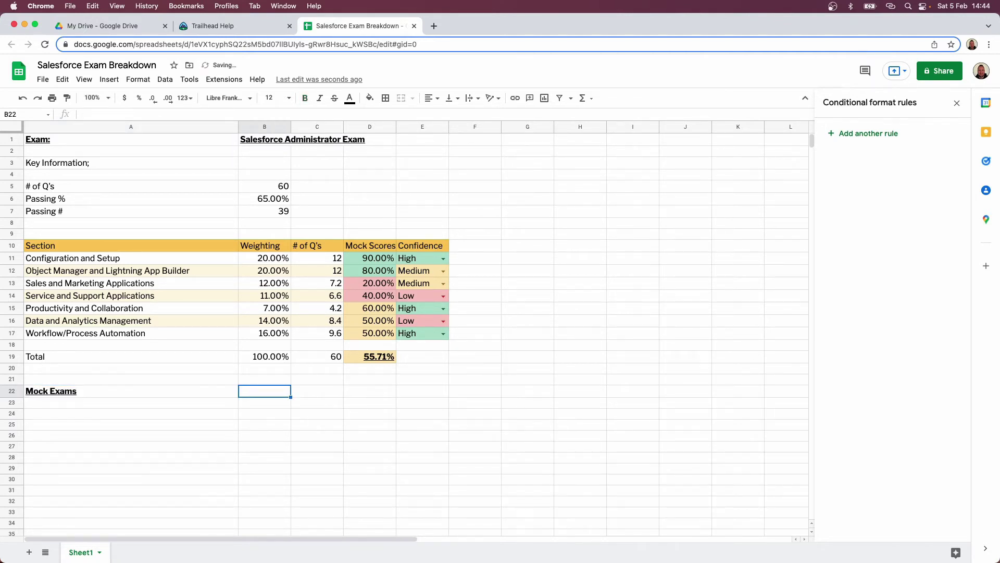
Step: Enter the column headers Exam, Date, Result and Concepts of Concern in A24:D24
key(Left)
key(Down)
key(Down)
text(Exam)
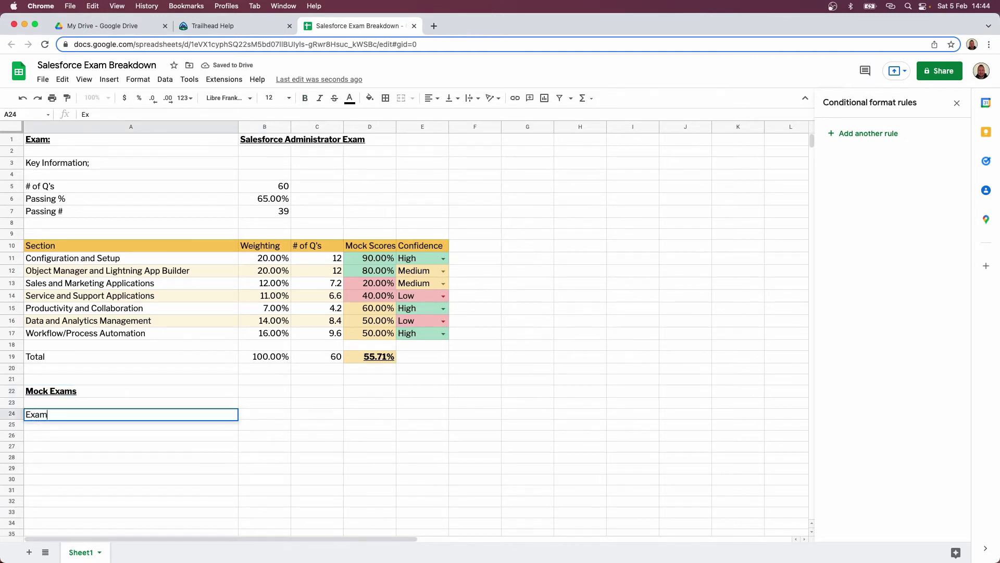
click(265, 403)
click(265, 414)
text(Date)
key(Tab)
text(Result)
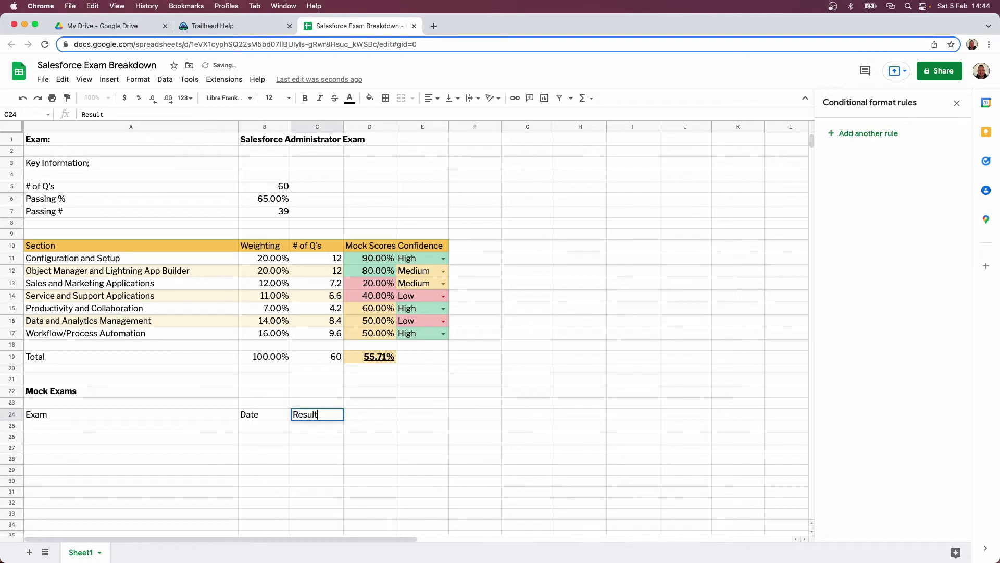
key(Tab)
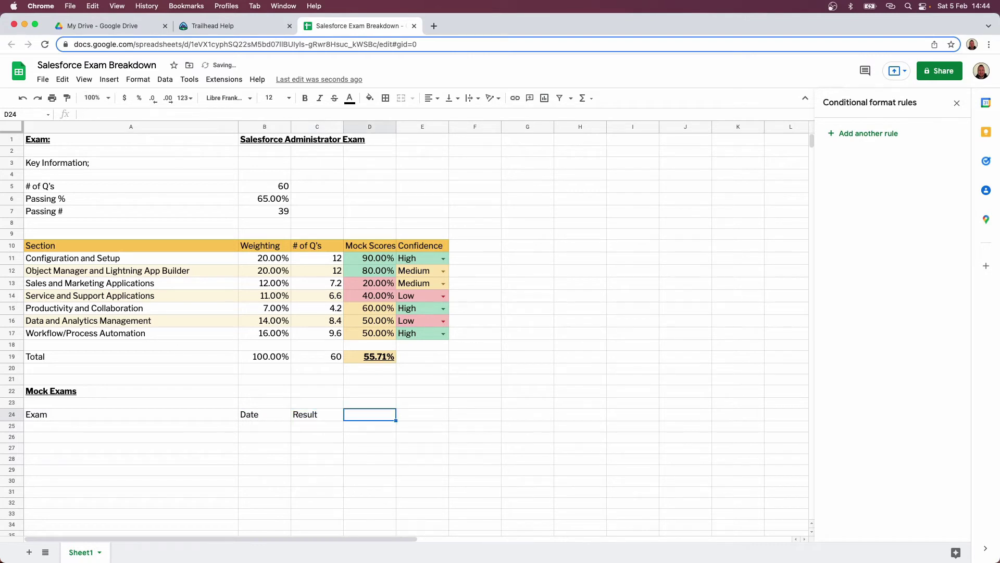
text(Conc)
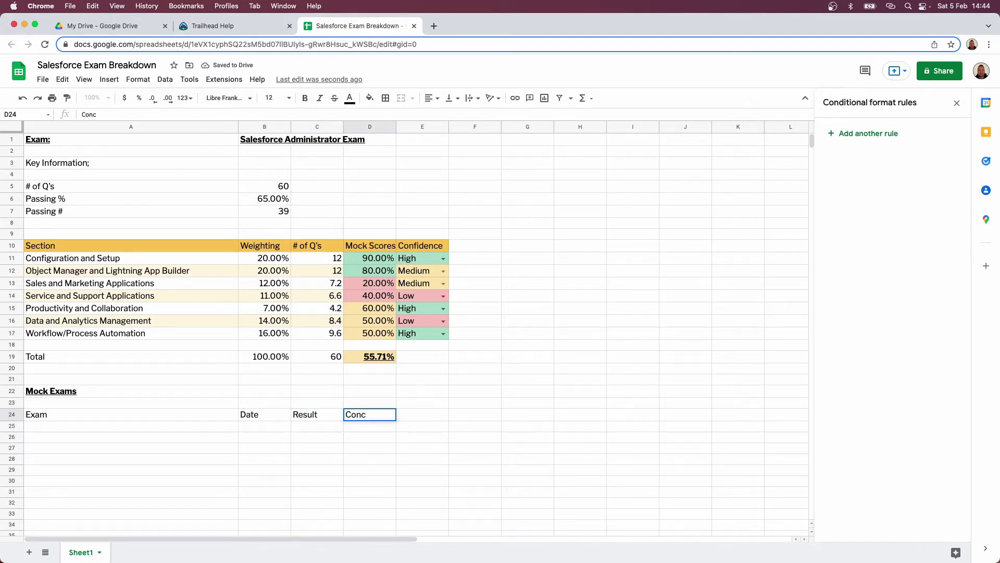
text(epts of Ce)
text(ncern)
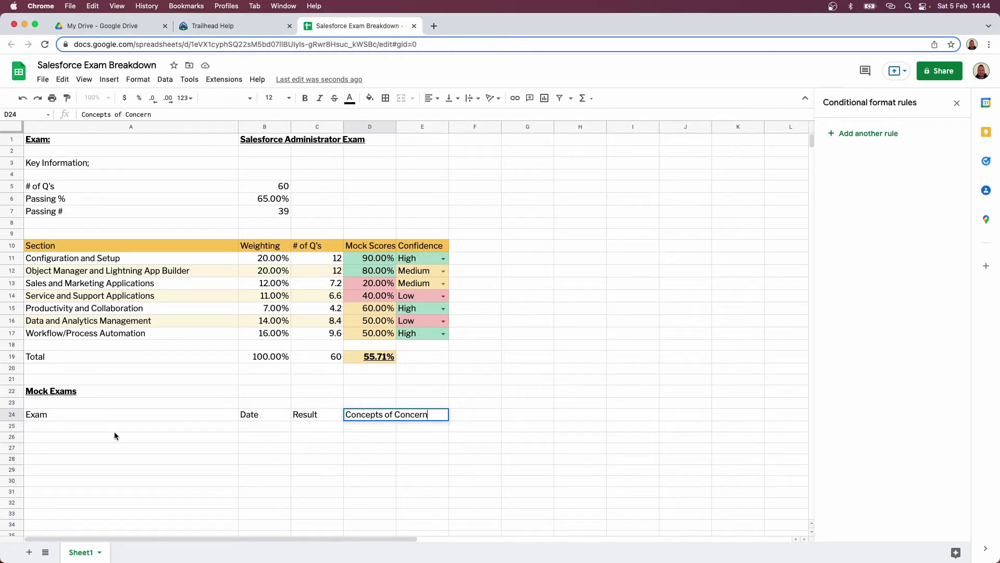
key(Return)
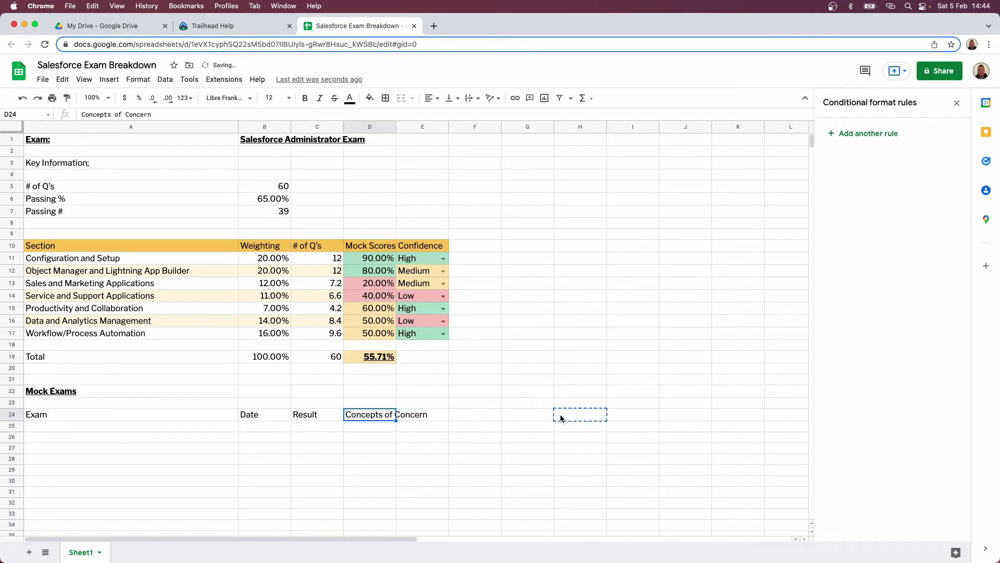
Step: Merge D24:H24 for the Concepts of Concern header and merge D25:H25 in the row beneath it
click(374, 417)
key(super+c)
drag(374, 417, 564, 415)
click(402, 98)
drag(382, 432, 560, 425)
click(402, 98)
Step: Log the first mock exam as "FOF Full Mock 1" in A25 with the date 4 Feb 2022 in B25
click(131, 426)
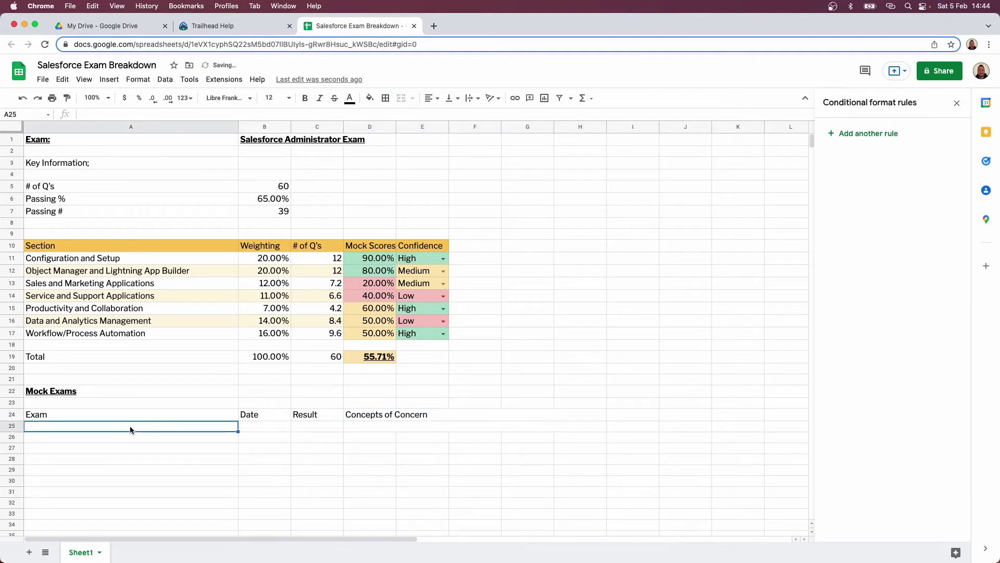
text(FOF M)
key(BackSpace)
key(BackSpace)
text(Ful)
key(BackSpace)
key(BackSpace)
key(BackSpace)
text(l Mock 1)
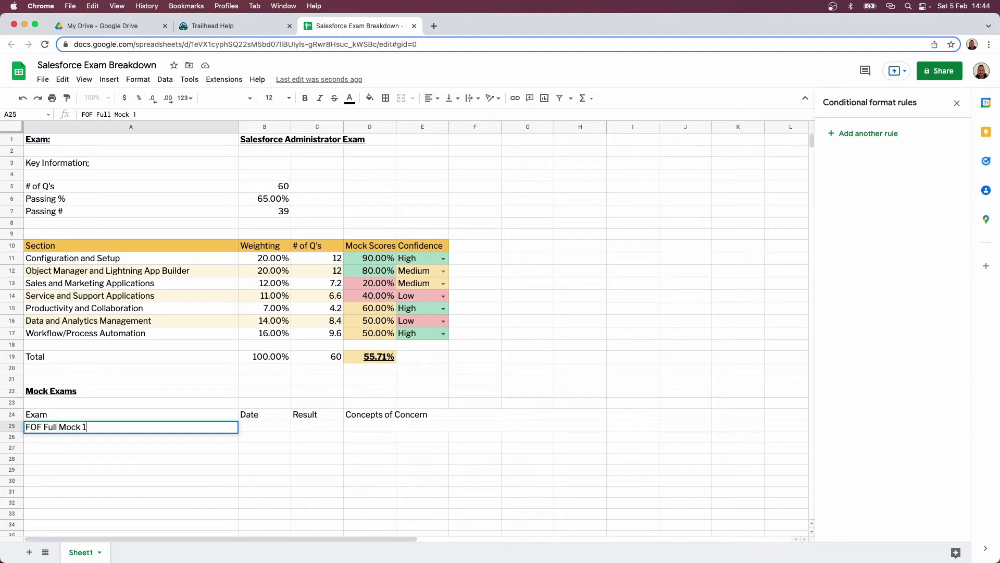
key(Tab)
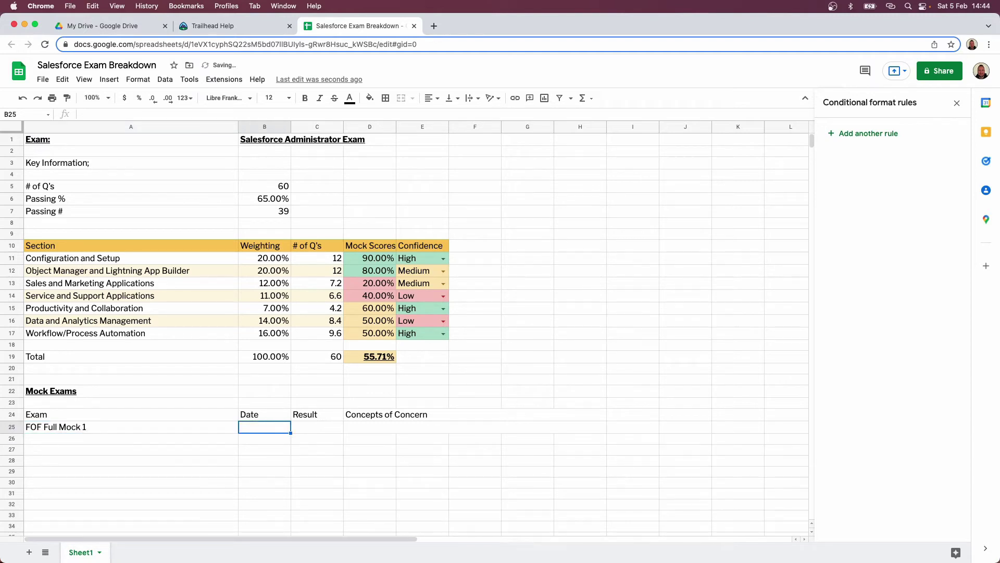
text(4 Feb)
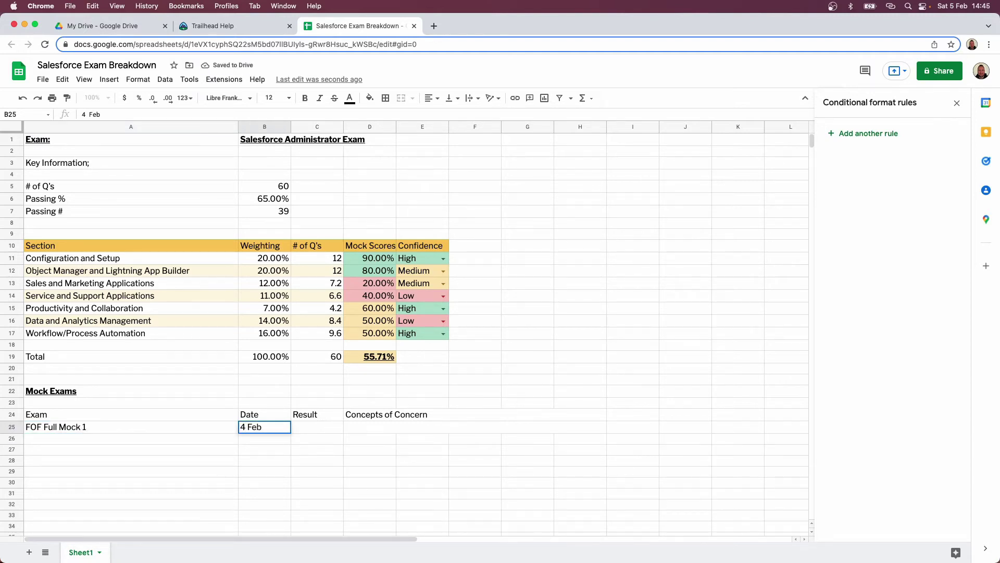
text( 2022)
key(Tab)
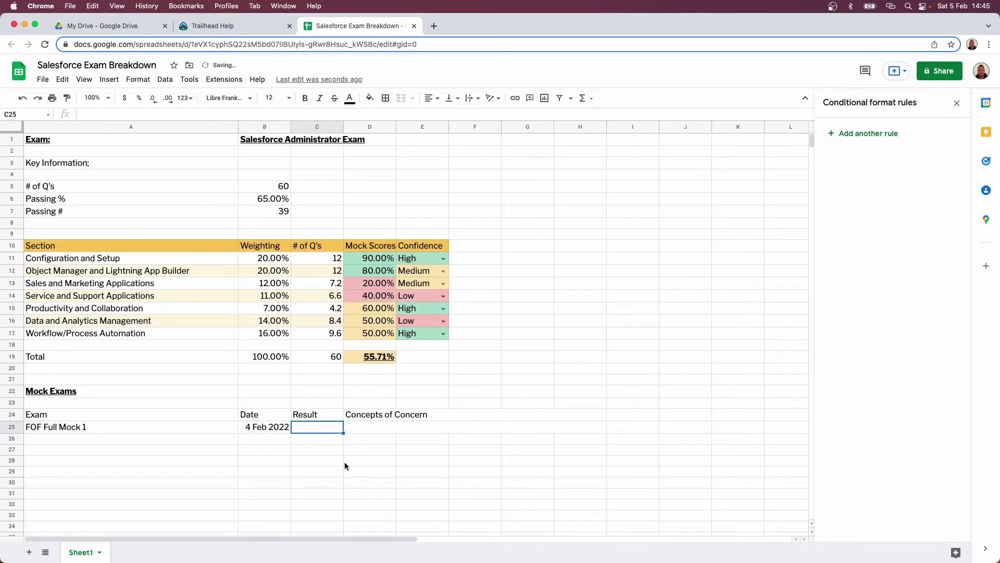
Step: Format the result cells C25:C33 as percentages and enter a result of 60% in C25
drag(314, 429, 319, 513)
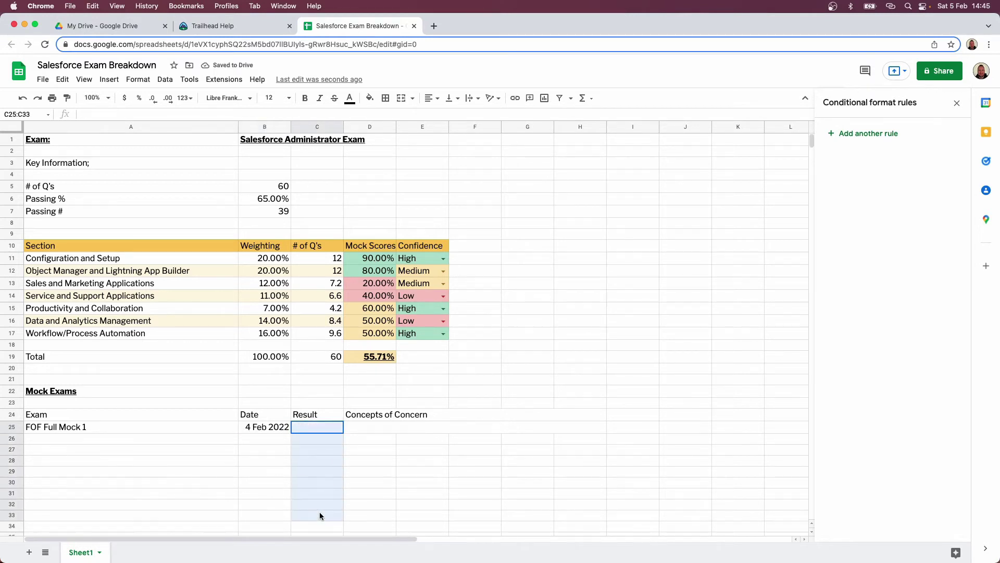
click(138, 98)
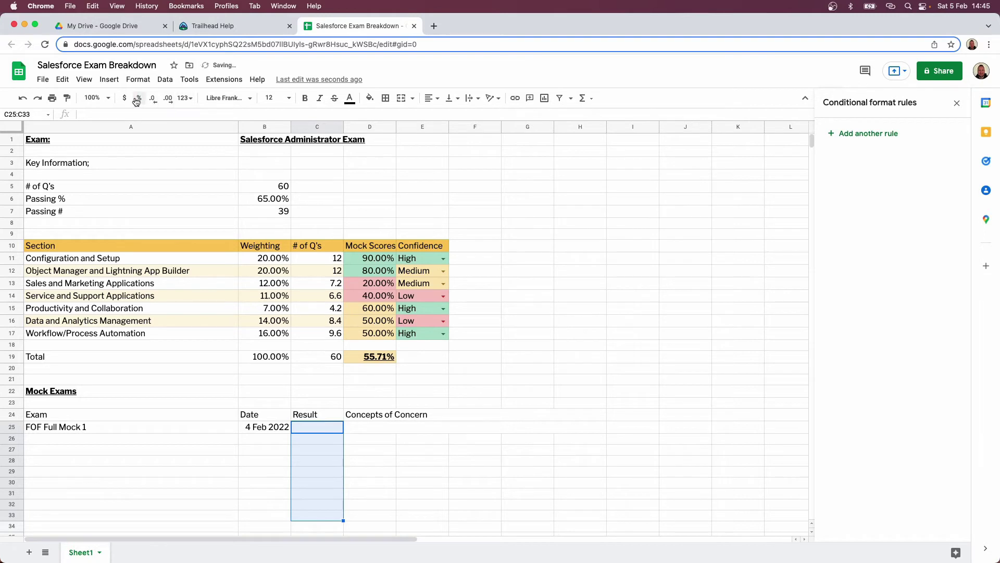
click(311, 429)
text(60)
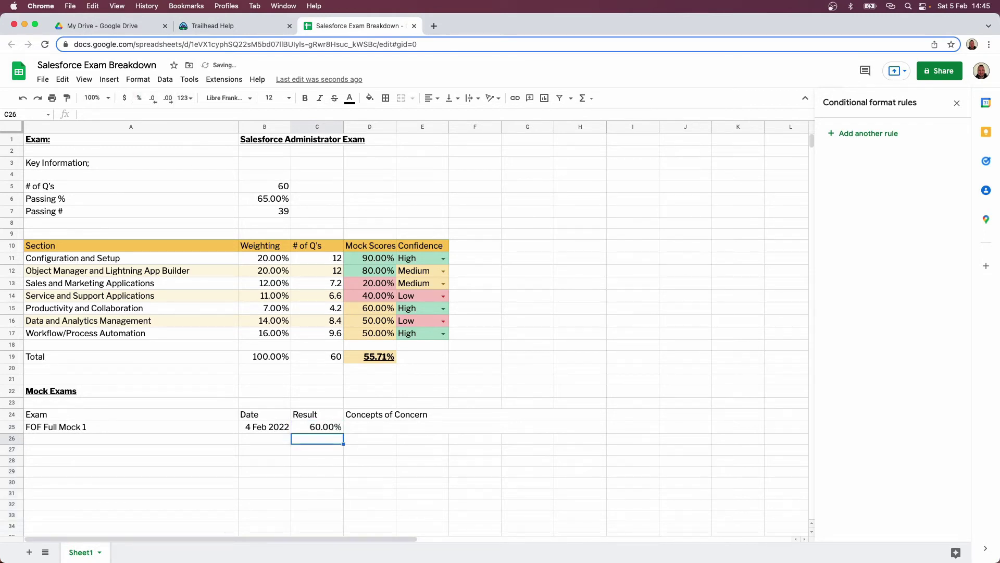
key(Tab)
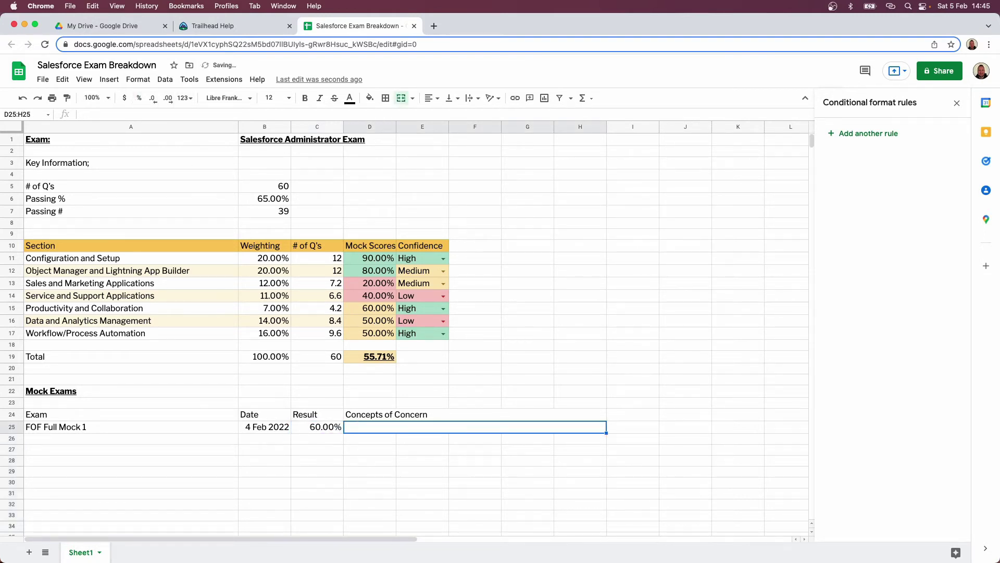
Step: List the concepts of concern in D25 as "Profiles, Permissions, Report Types, Validition Rule"
text(Profiles, Permissions, )
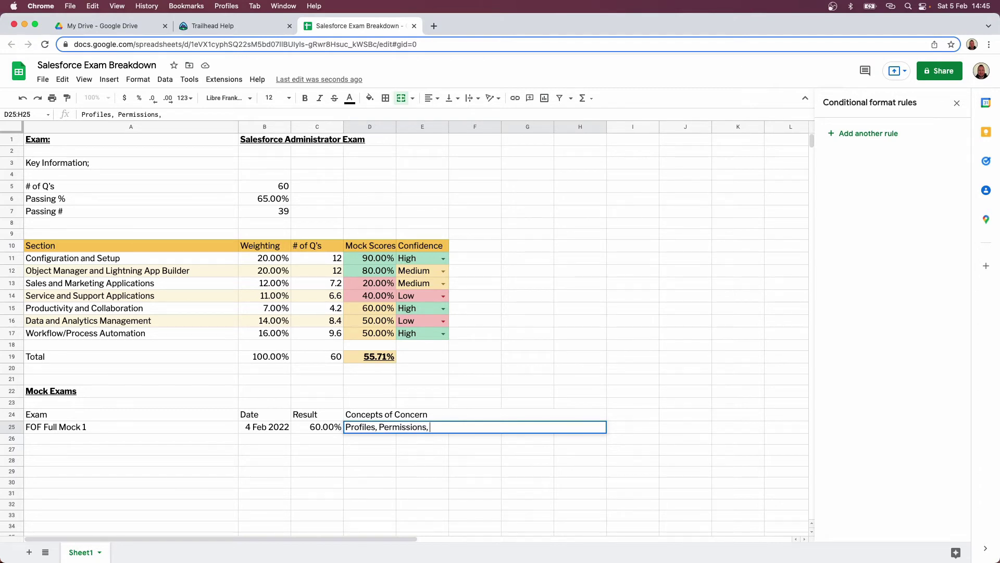
text(Reports)
key(BackSpace)
text(Types, )
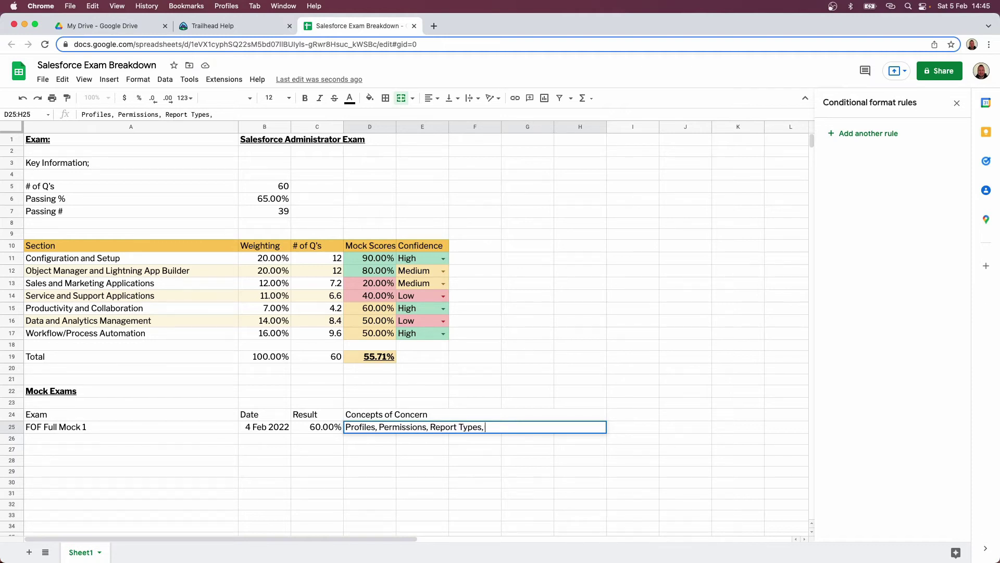
text(Valdit)
text(tion Rule)
text(i)
key(Return)
key(Up)
key(Right)
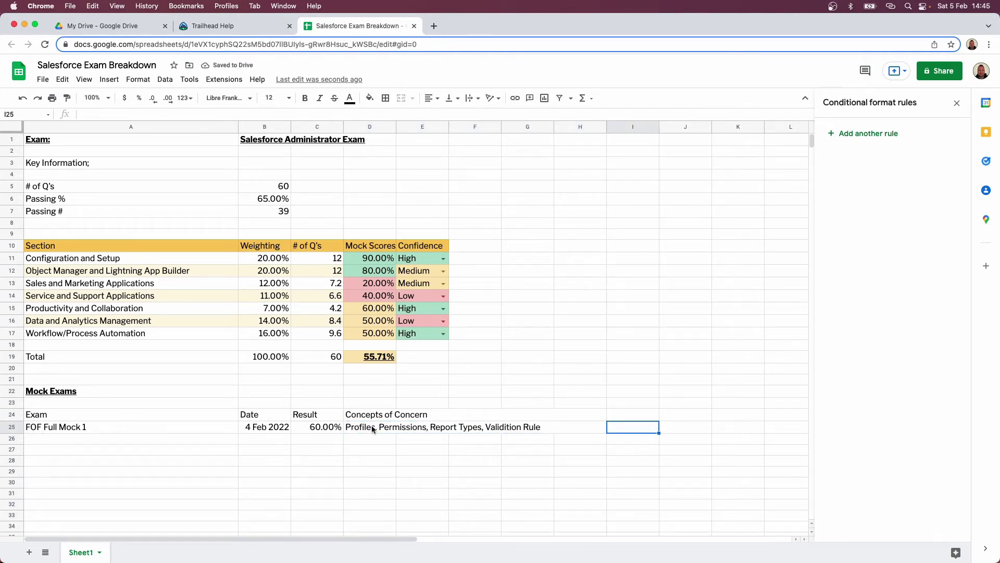
Step: Rename the sheet holding the exam breakdown as "Overview"
click(365, 454)
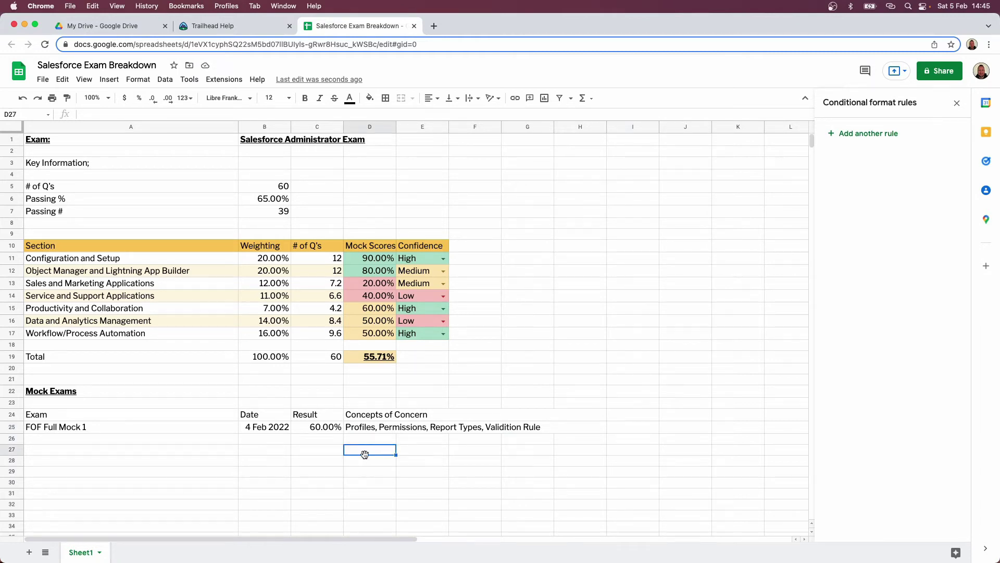
right_click(69, 552)
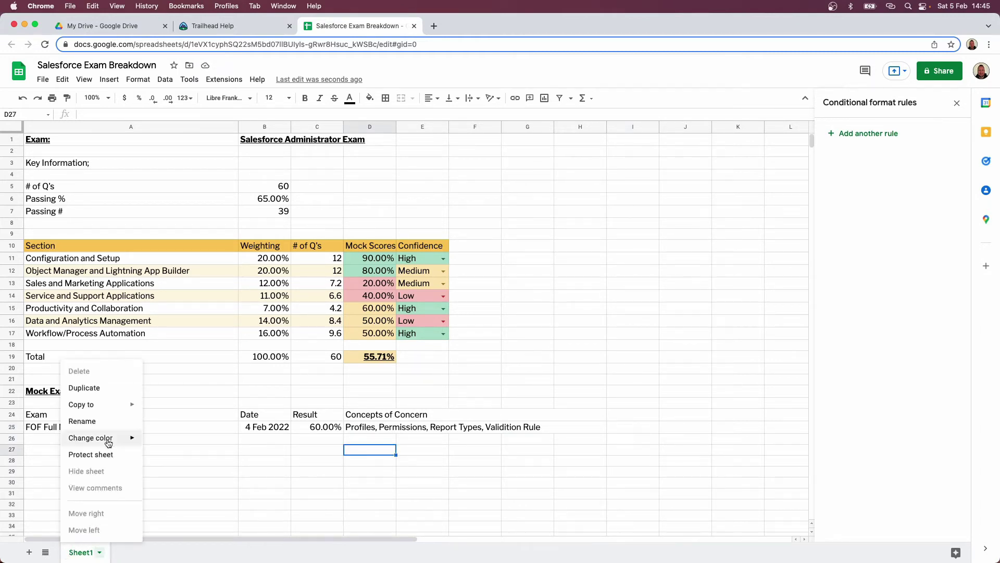
click(82, 421)
text(Overview)
click(104, 427)
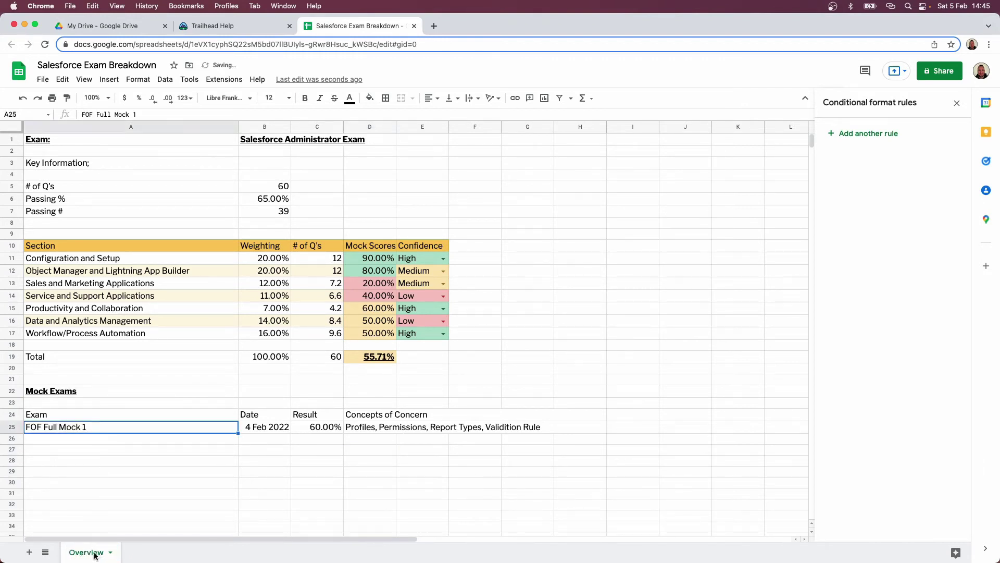
Step: Add a second sheet to the spreadsheet and name it "Section Breakdown"
click(29, 551)
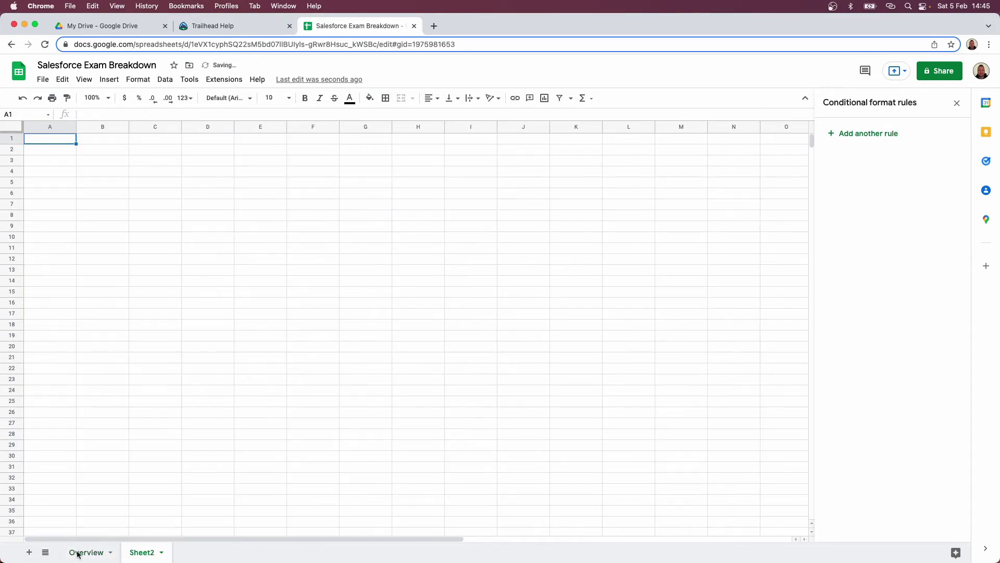
right_click(146, 553)
click(150, 420)
text(Section Breakf)
key(BackSpace)
text(own)
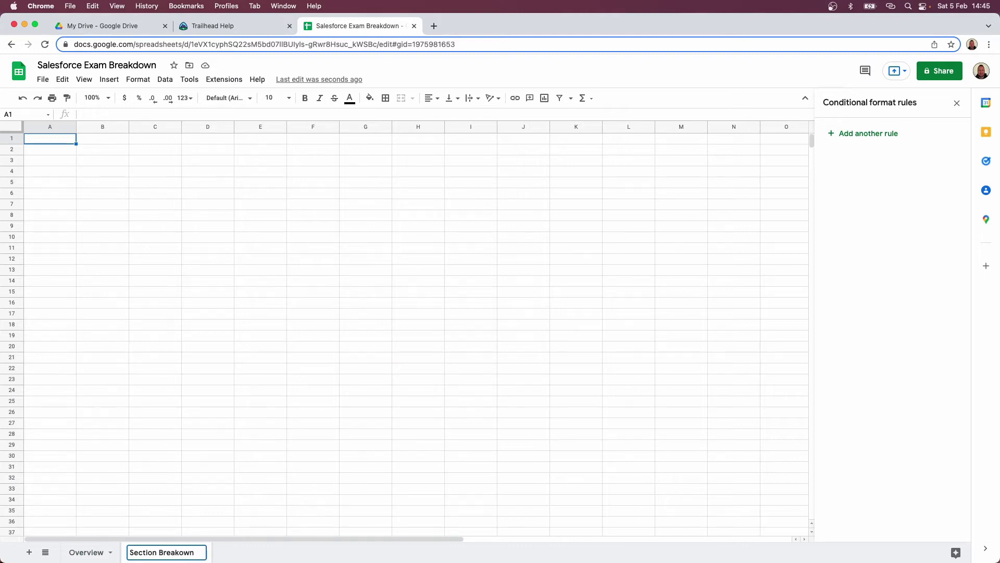
key(Return)
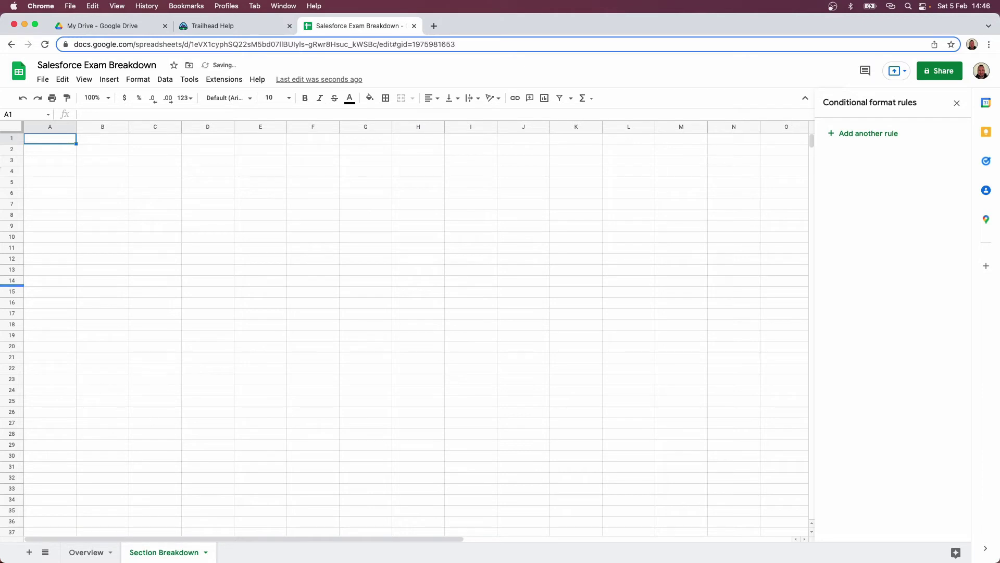
Step: Format all cells of the Section Breakdown sheet in Libre Franklin at size 12
click(20, 128)
click(229, 99)
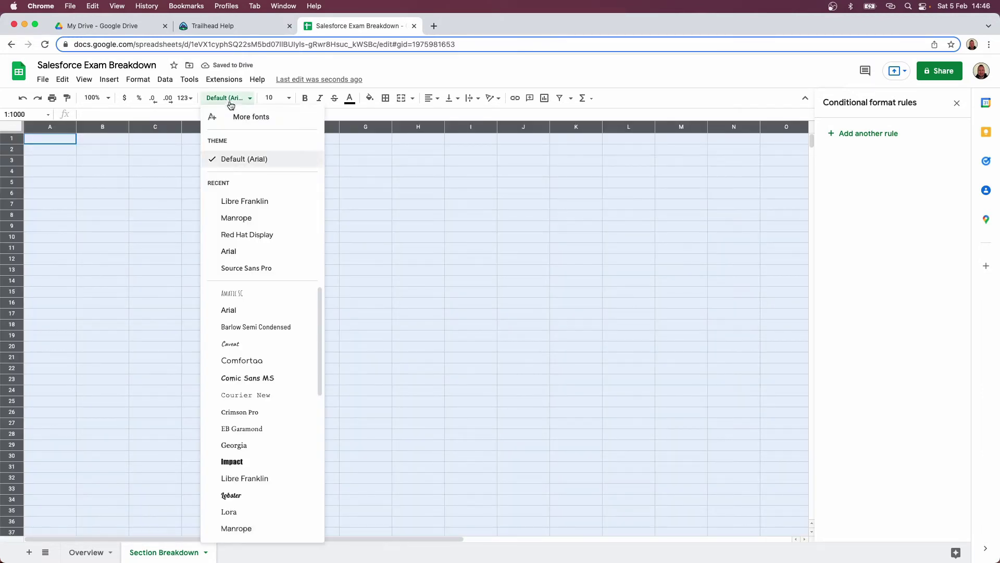
click(243, 199)
click(286, 99)
click(270, 217)
click(99, 168)
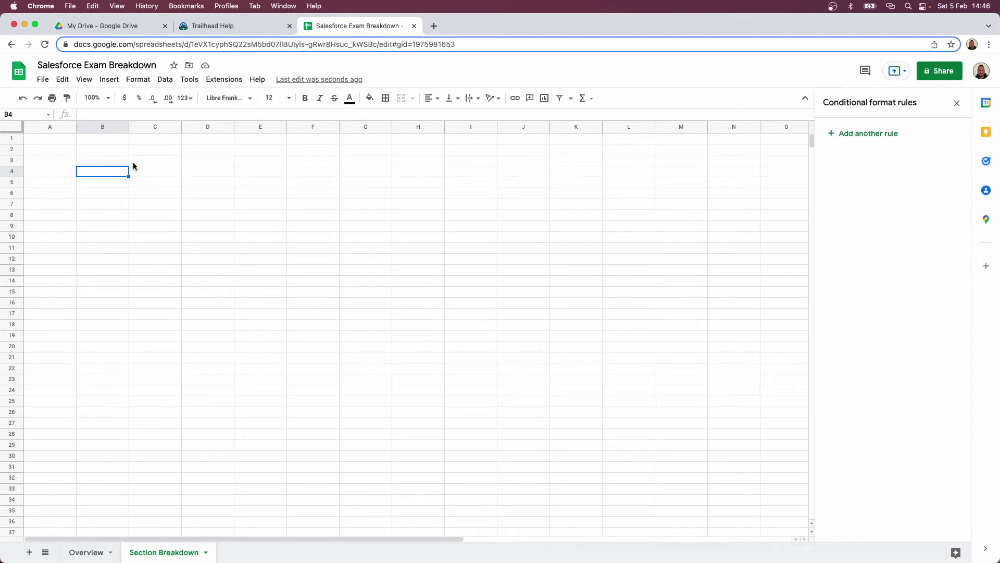
Step: Enter the header "Section/Objective" in A1 and make it bold and underlined
click(57, 142)
text(Section/Objective)
click(44, 171)
click(46, 142)
key(super+b)
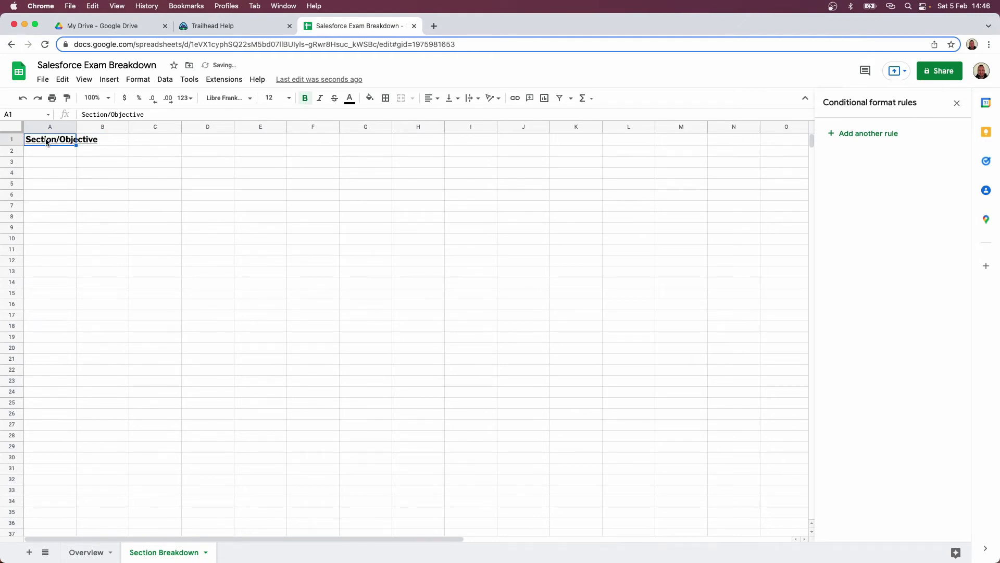
Step: Copy the heading "Configuration and Setup: 20%" from the Trailhead exam guide into A3 and widen column A to about eight times its default width
click(58, 154)
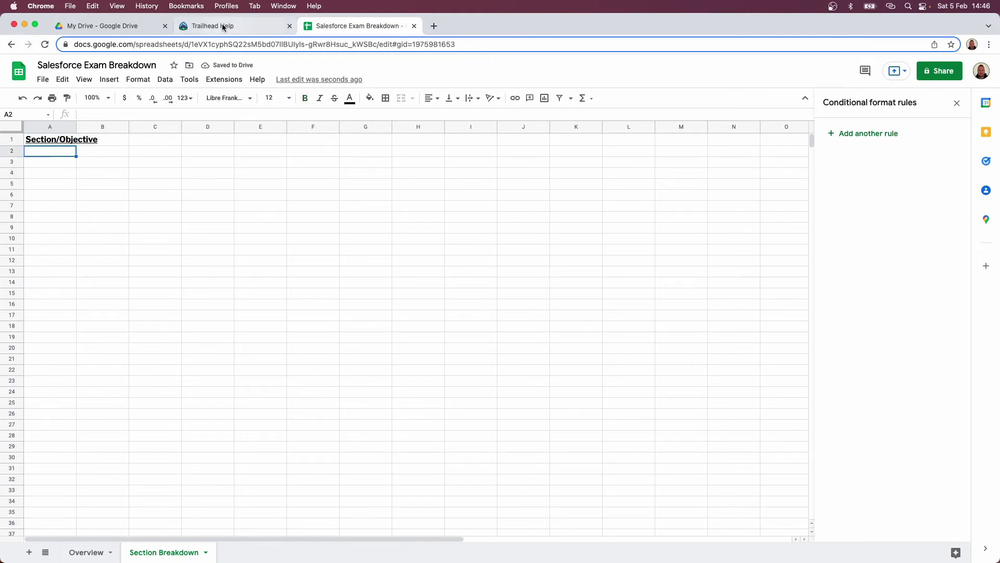
click(222, 27)
drag(311, 207, 188, 206)
key(super+c)
click(372, 26)
click(69, 163)
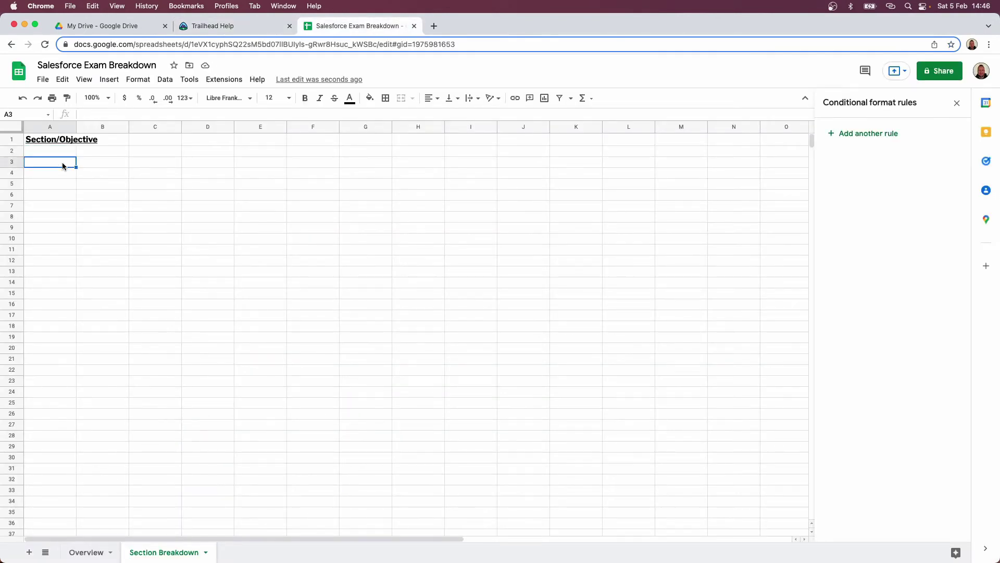
key(super+v)
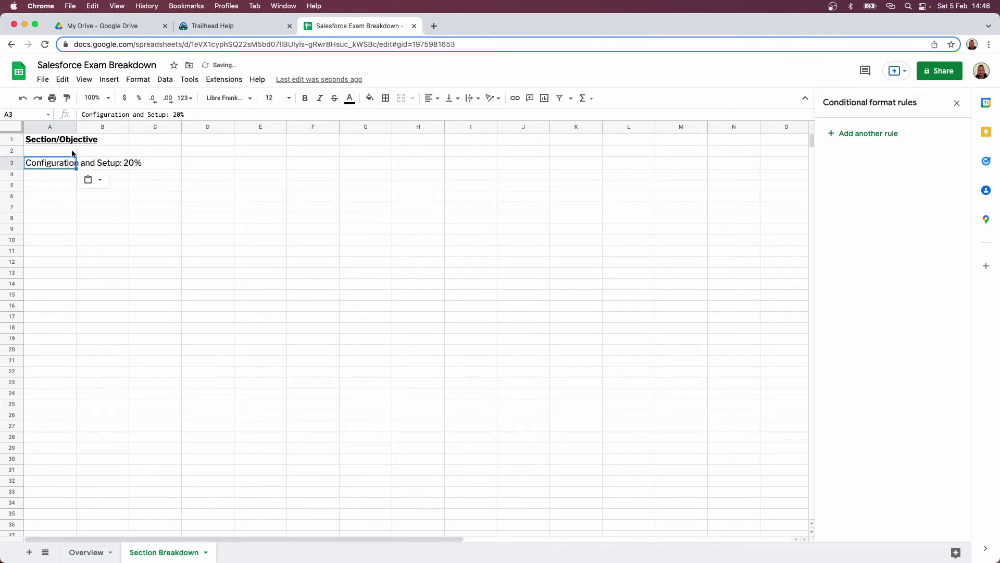
drag(76, 127, 447, 139)
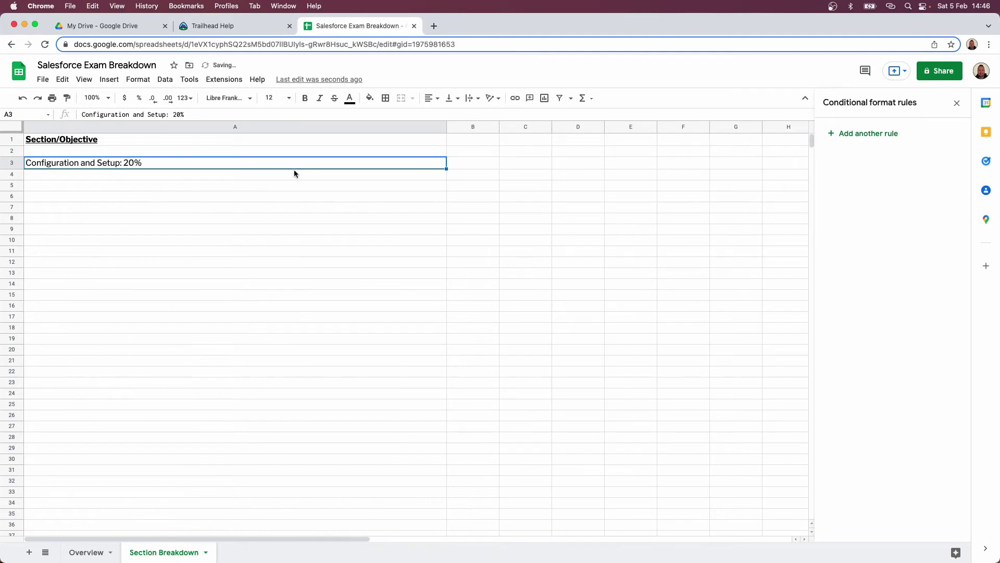
Step: Enter the header "Key Concepts" in B1 and widen column B to about five times its default width
click(488, 162)
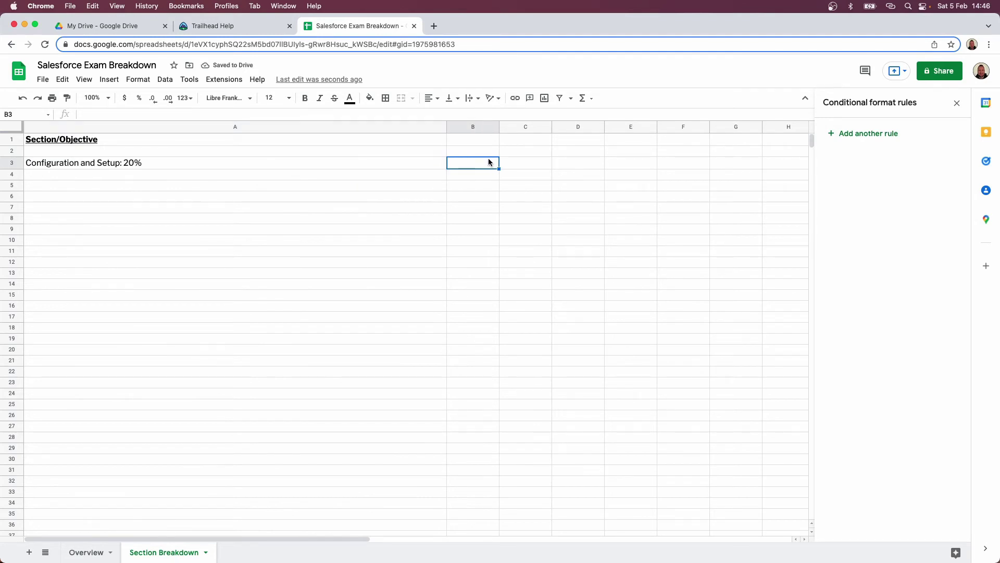
click(486, 144)
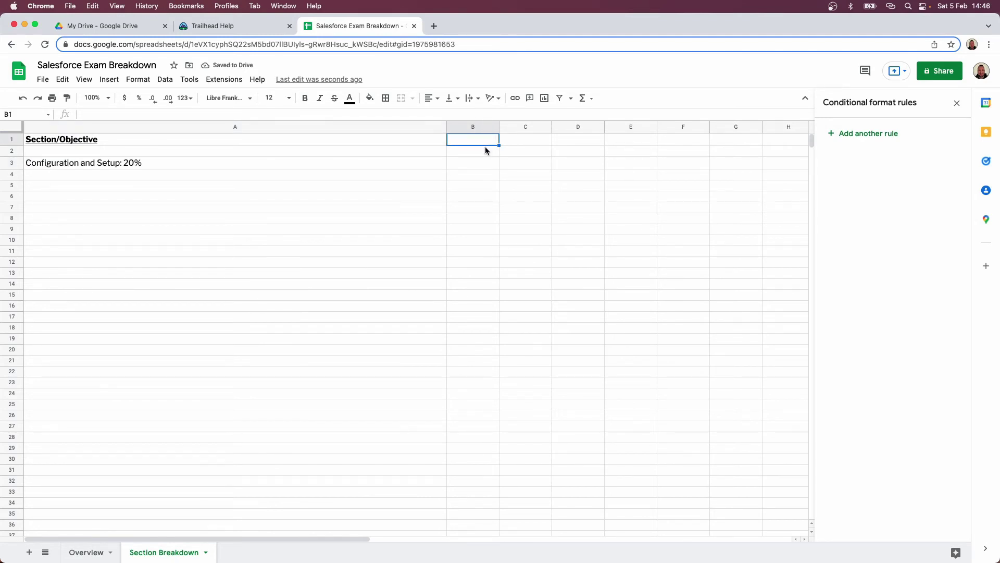
text(Key C)
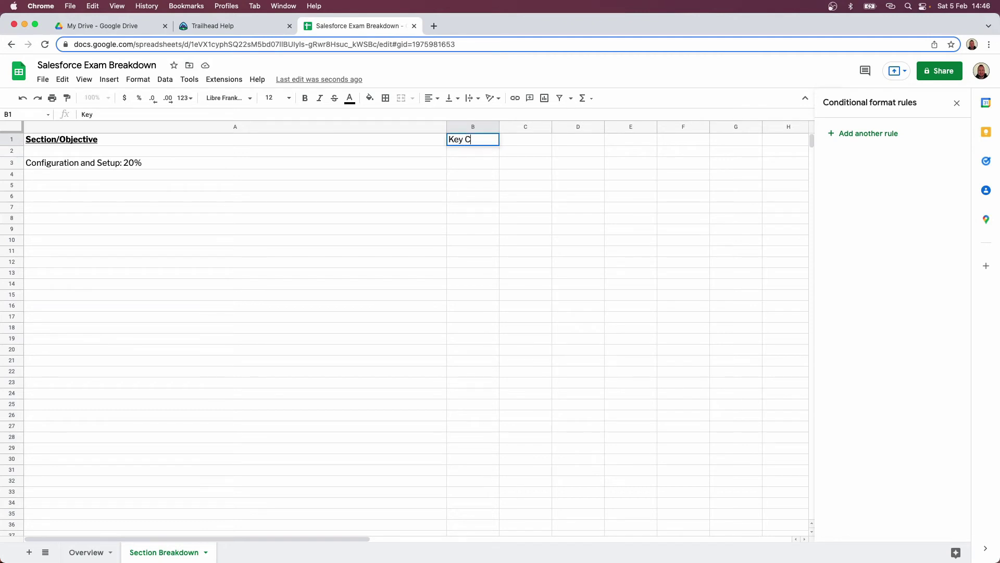
text(oncepts)
key(Return)
key(Up)
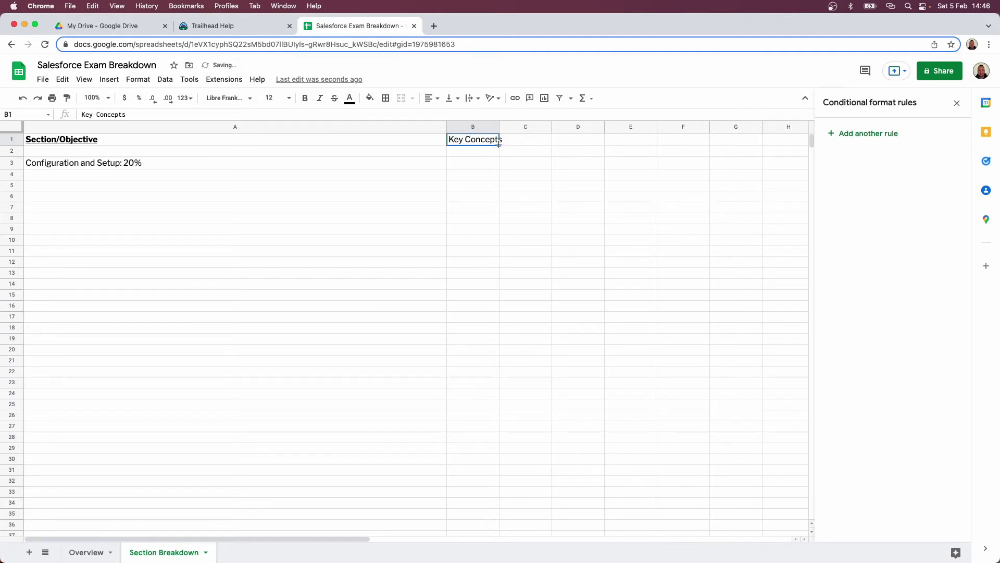
drag(499, 128, 711, 128)
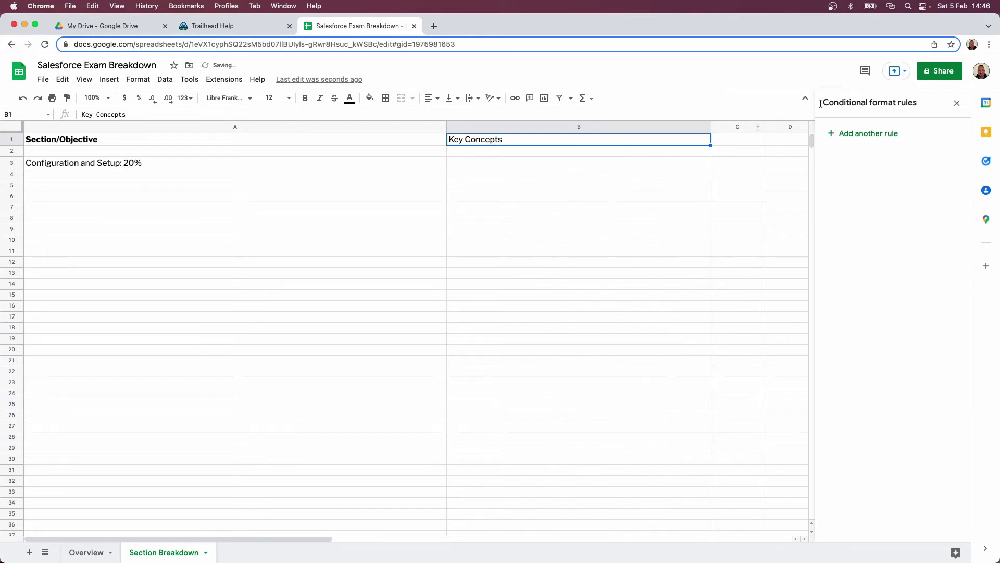
Step: Close the conditional formatting and alternating colors side panels and enter the header "Confidence" in C1
click(957, 103)
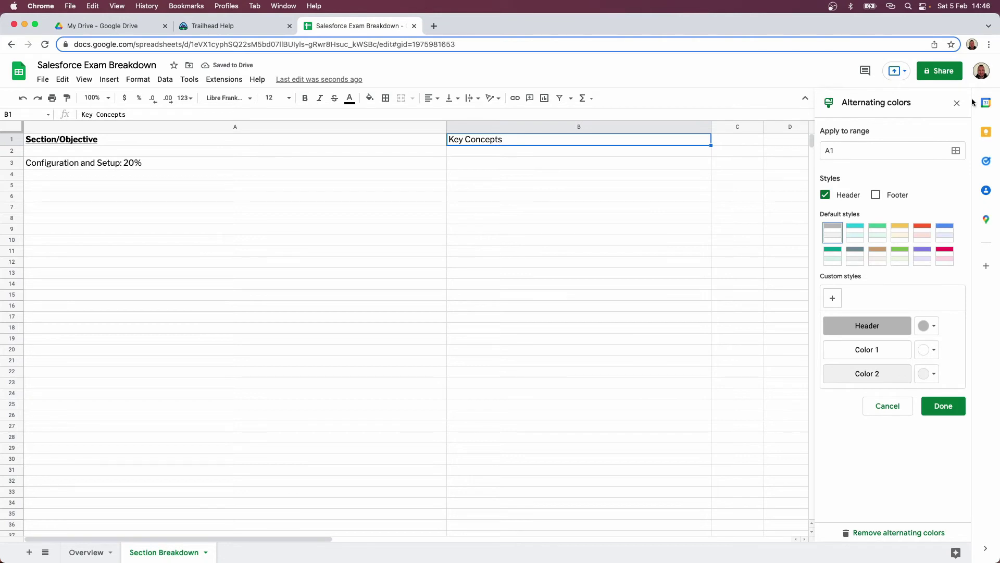
click(956, 103)
click(751, 145)
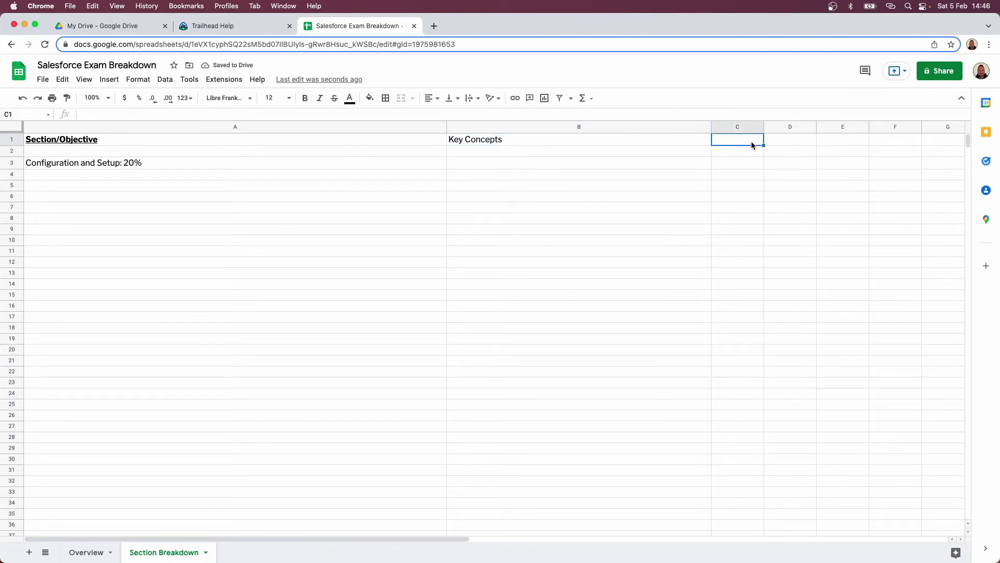
text(Coord)
key(BackSpace)
key(BackSpace)
key(BackSpace)
text(p)
key(BackSpace)
key(BackSpace)
text(nfidence)
key(Return)
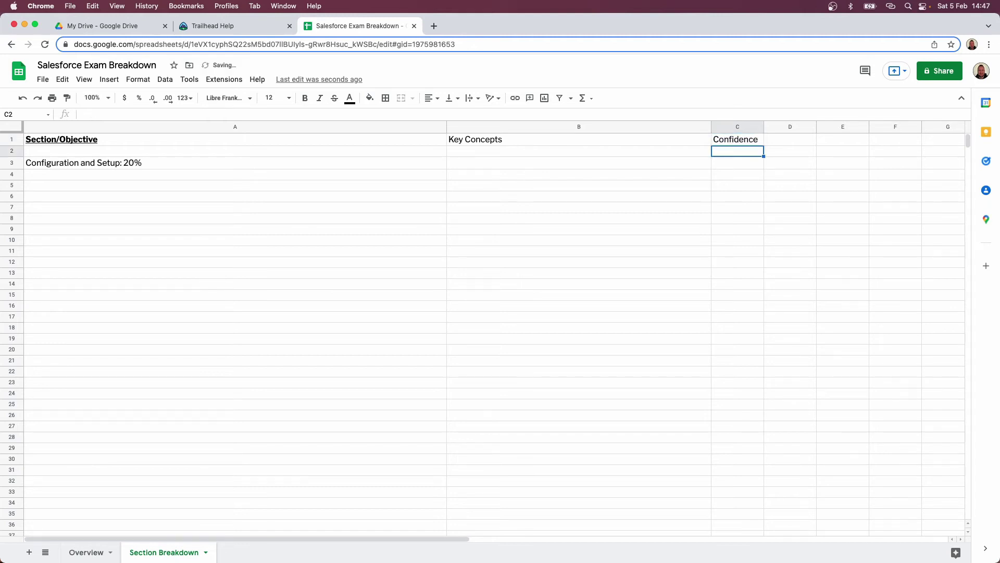
Step: Make the "Configuration and Setup: 20%" heading in A3 bold and underlined
click(148, 176)
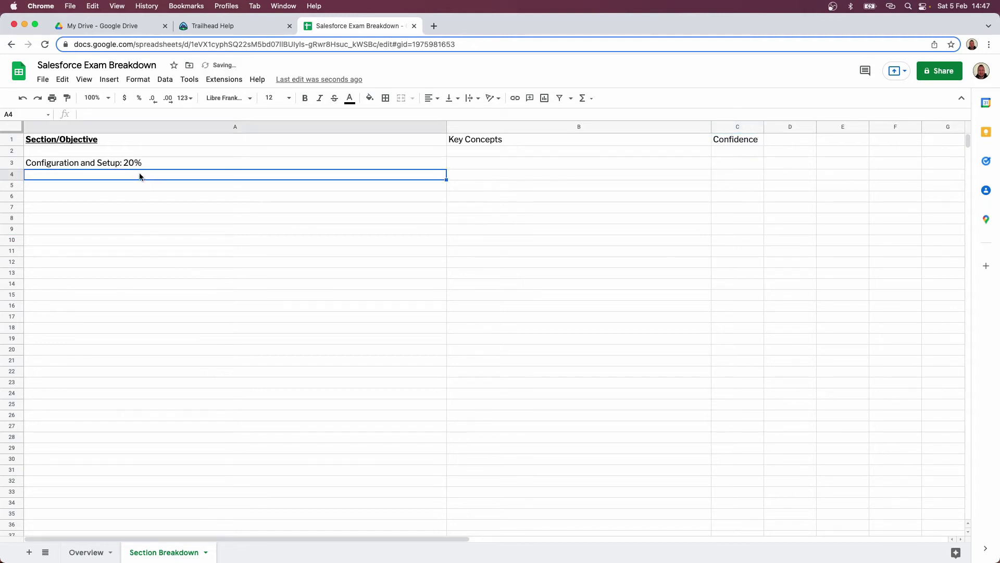
click(132, 165)
key(super+b)
key(super+u)
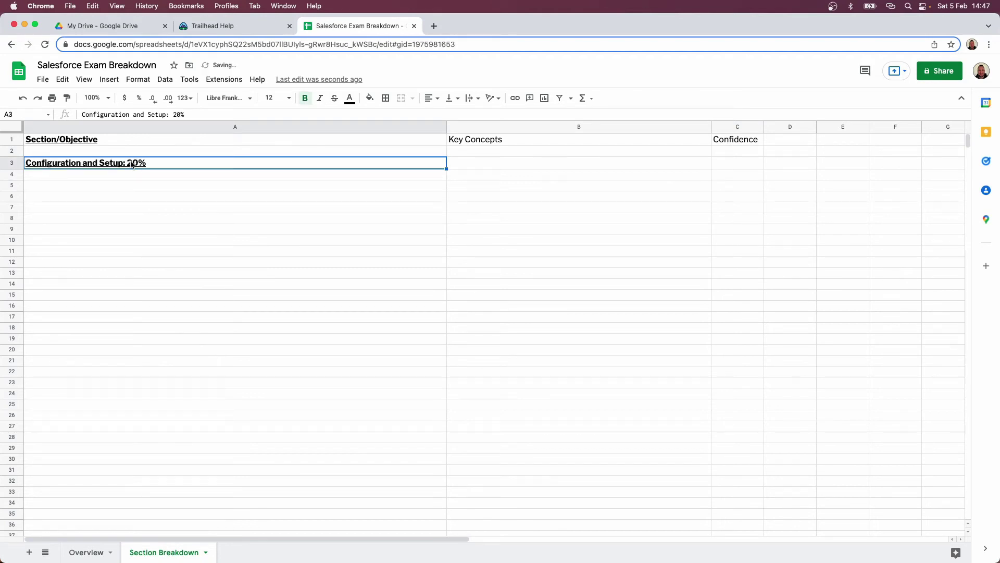
Step: Copy the first Configuration and Setup objective, on company settings information, from the Trailhead exam guide into A5
click(133, 175)
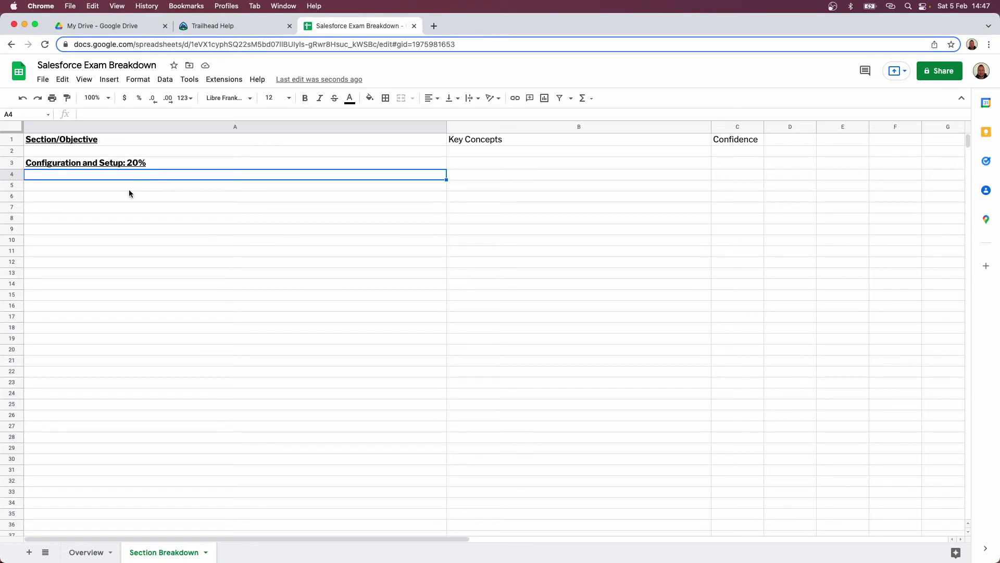
click(245, 26)
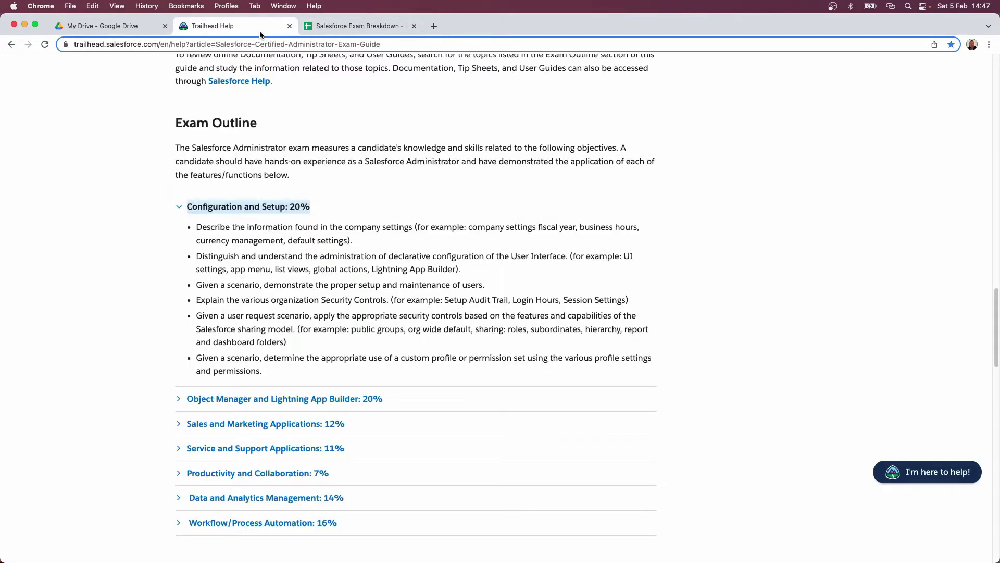
drag(195, 226, 353, 242)
key(super+c)
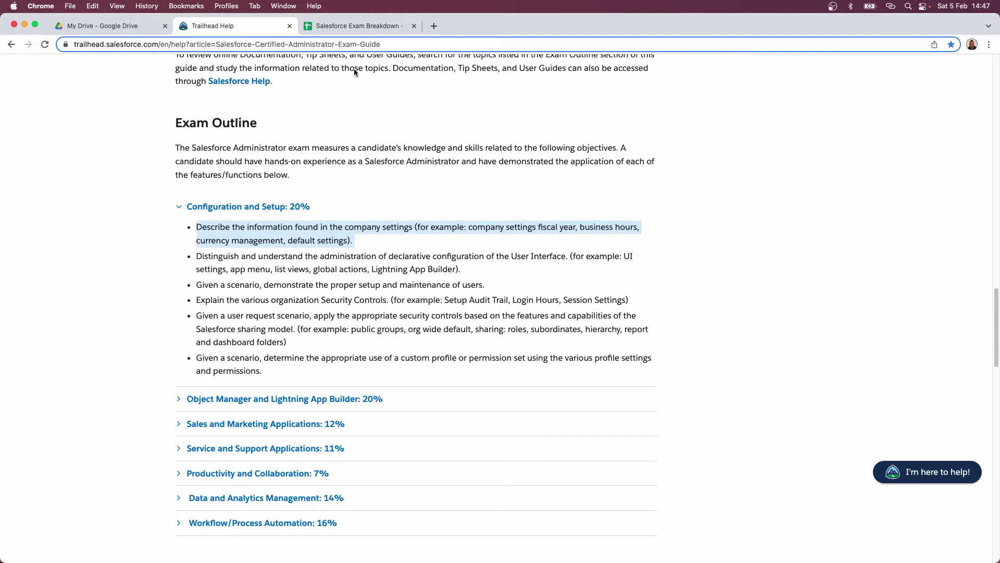
click(351, 27)
click(146, 185)
key(super+v)
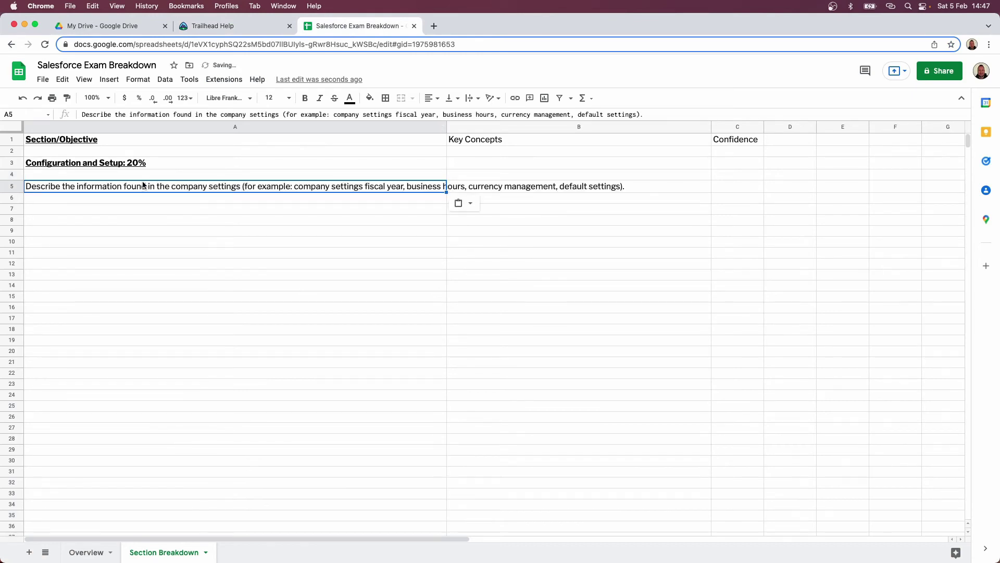
Step: Set text wrapping to Wrap for all cells of the Section Breakdown sheet
click(21, 128)
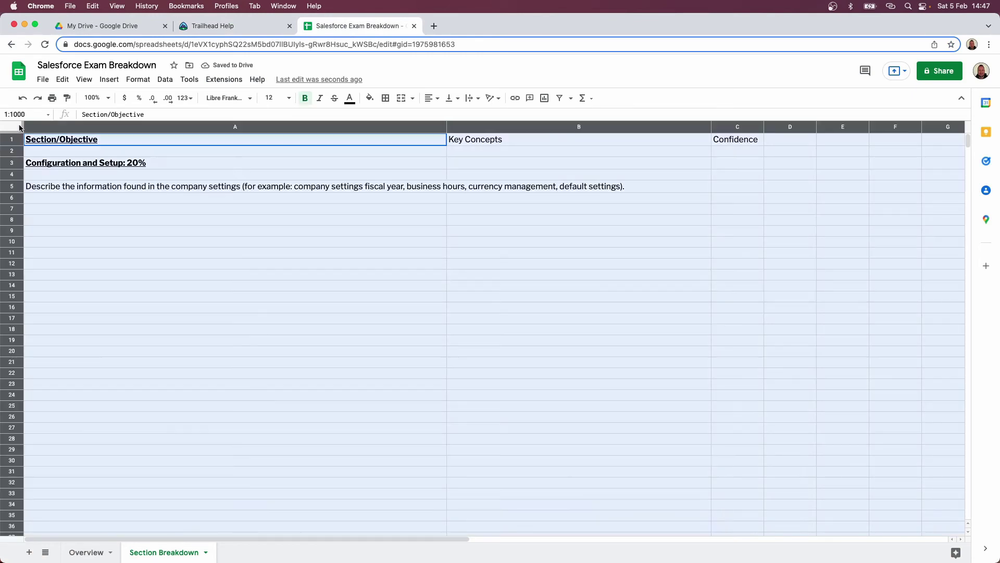
click(138, 80)
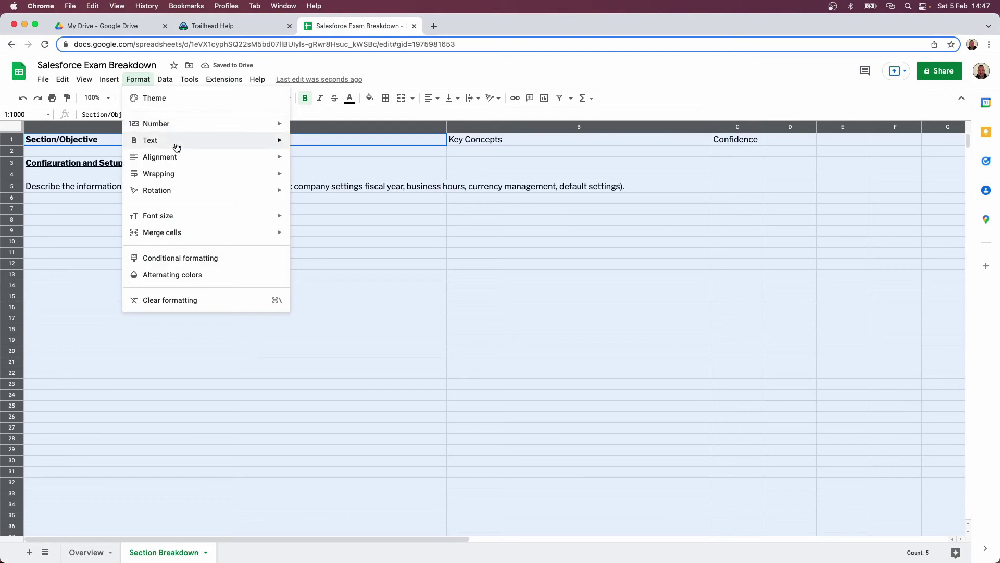
mouse_move(177, 147)
mouse_move(173, 176)
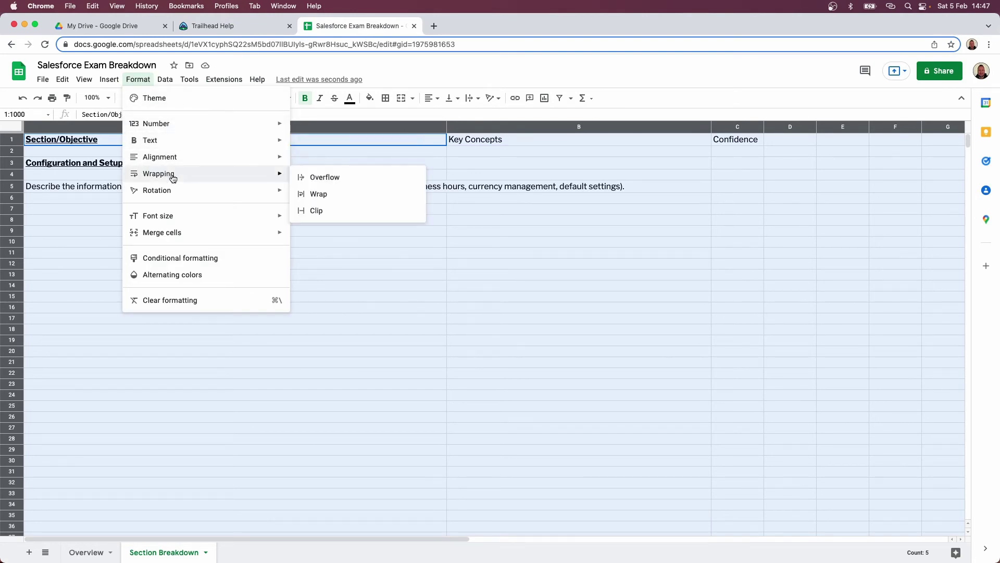
click(316, 192)
click(336, 197)
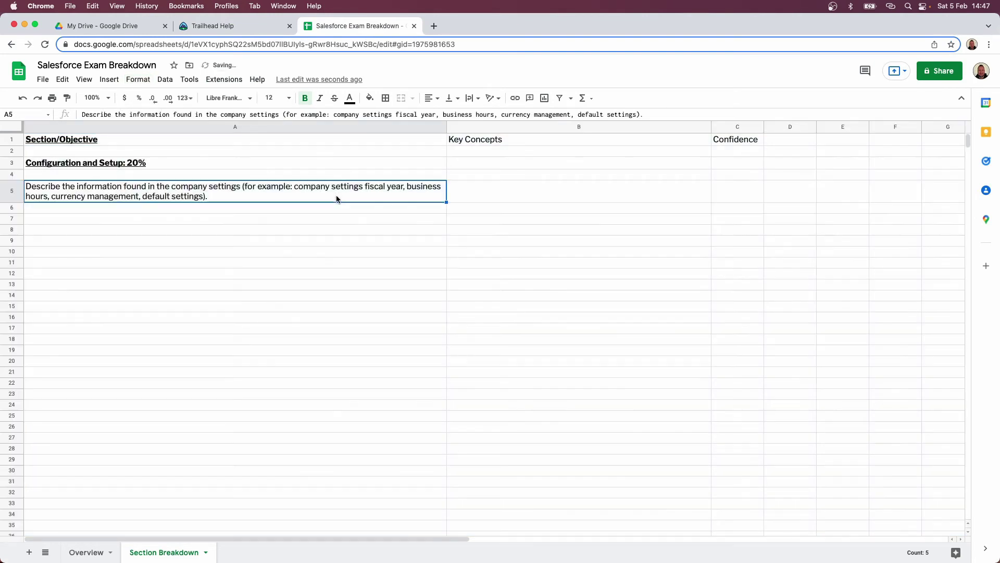
Step: Enter the key concepts "Company Settings - Fiscal Year, Business Hours, Currency" in B5
click(518, 190)
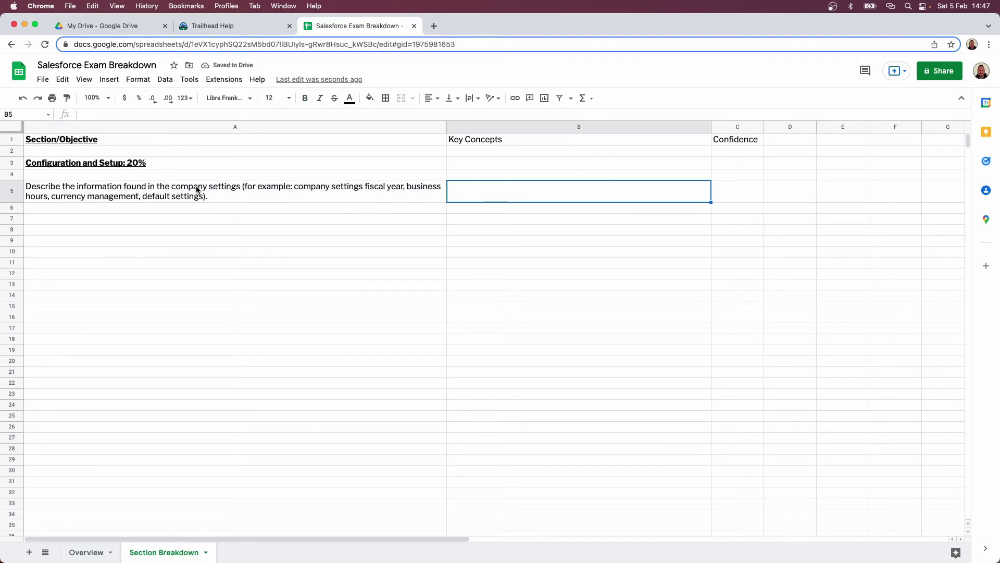
text(Co)
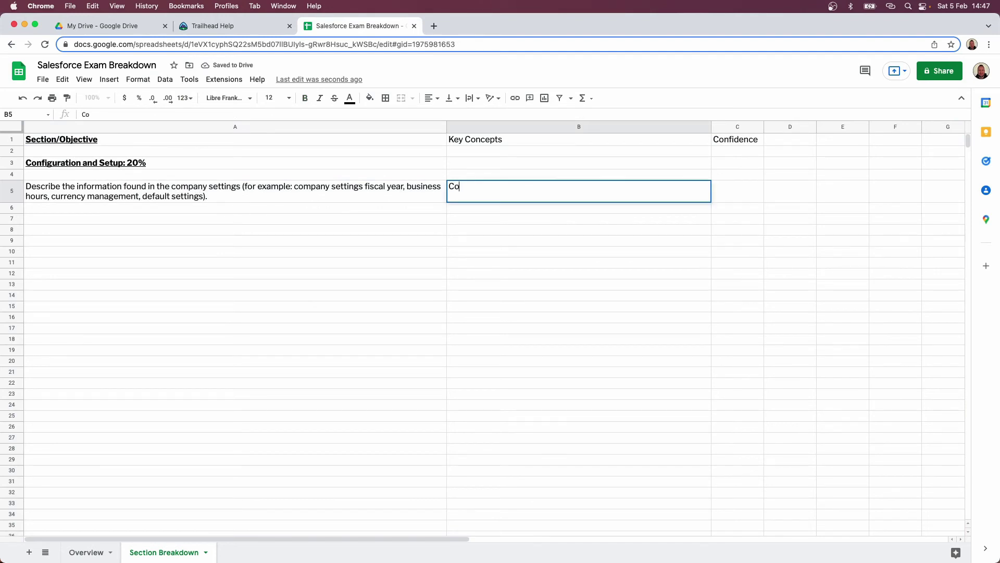
text(mpany Settings)
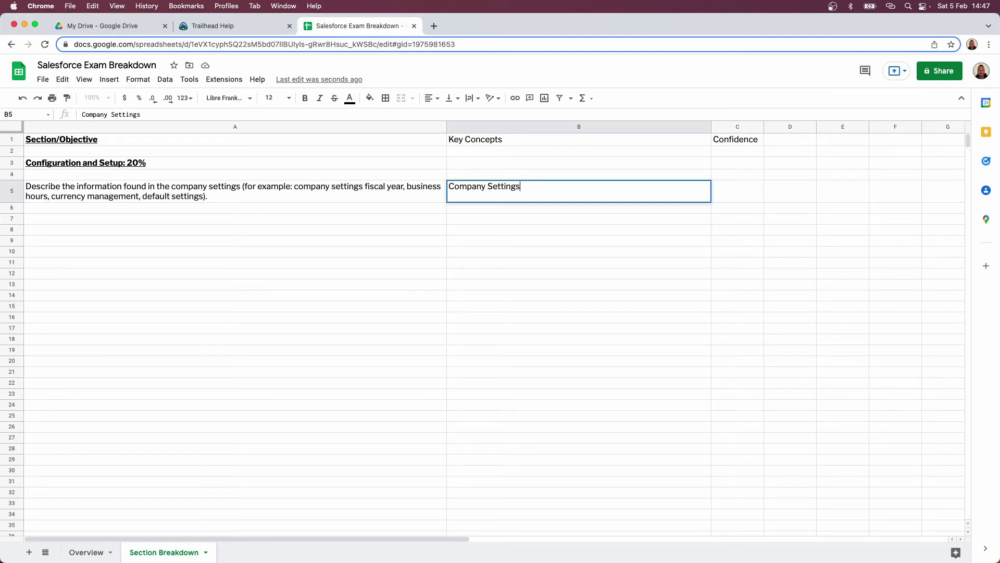
text( - F)
key(BackSpace)
text(Fiscal Year, Business )
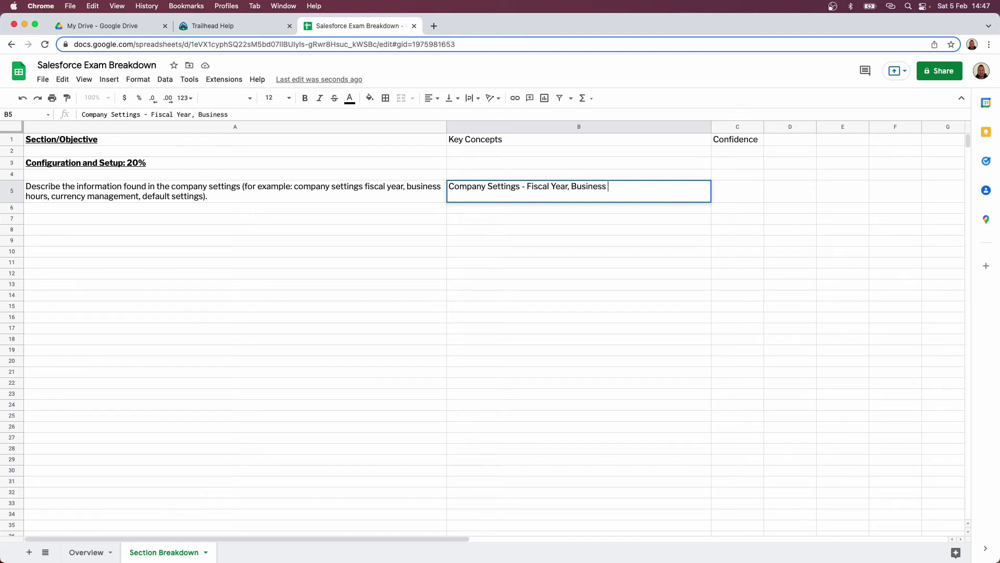
text(Hours, Currency)
key(Return)
key(Up)
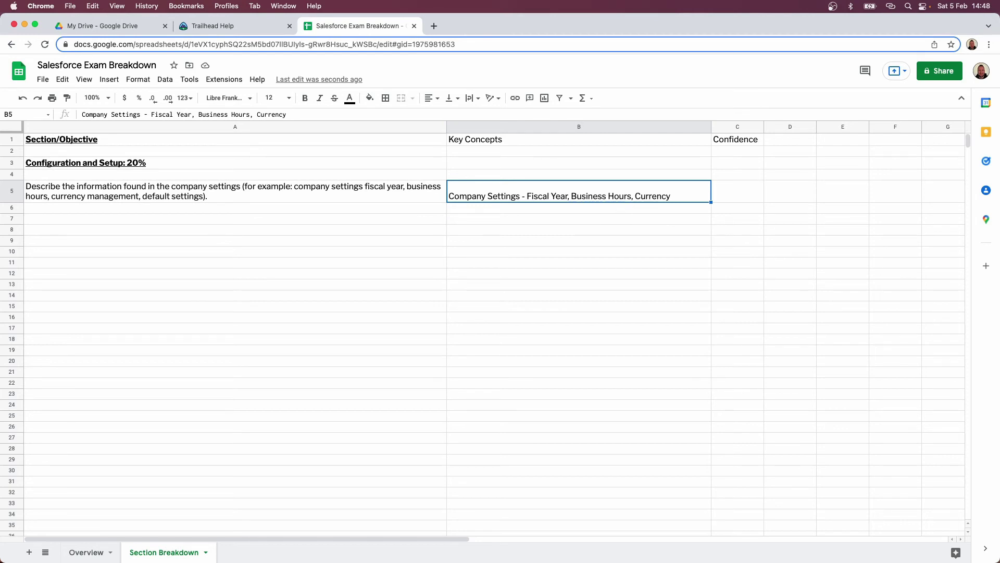
Step: Copy the second Configuration and Setup objective, on declarative configuration of the User Interface, from the Trailhead exam guide into A6
click(229, 26)
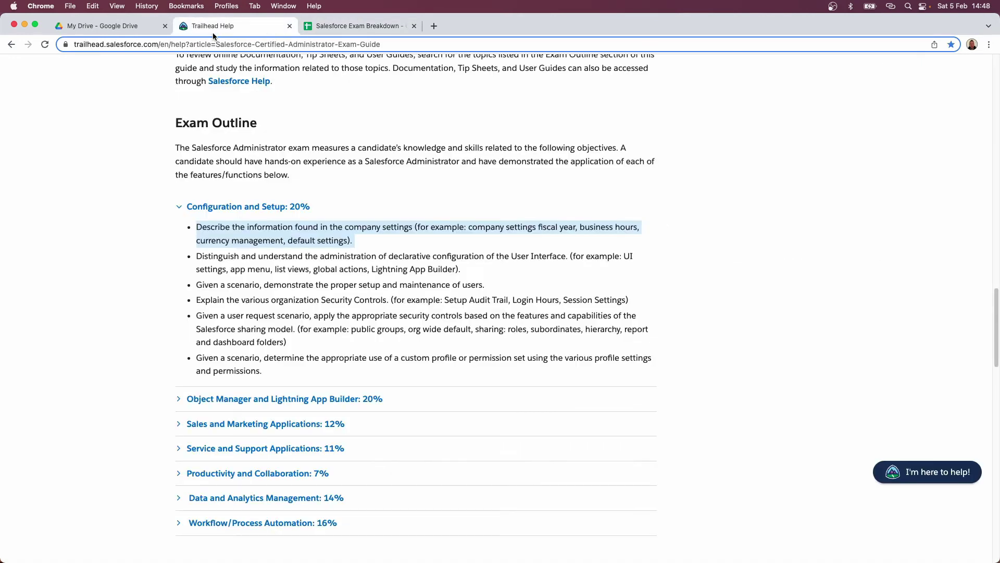
click(203, 254)
drag(399, 280, 466, 271)
key(super+c)
click(359, 26)
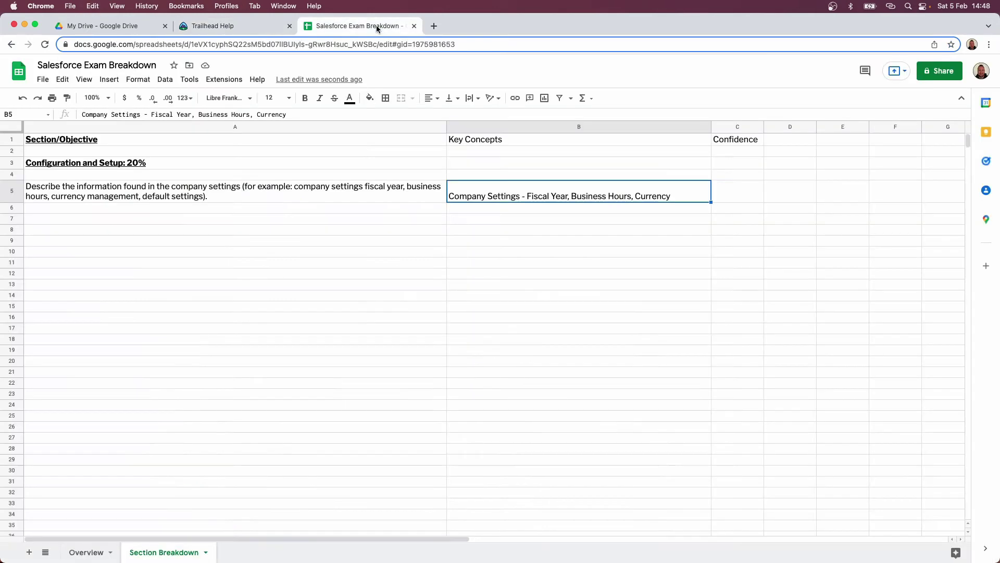
click(125, 201)
click(119, 208)
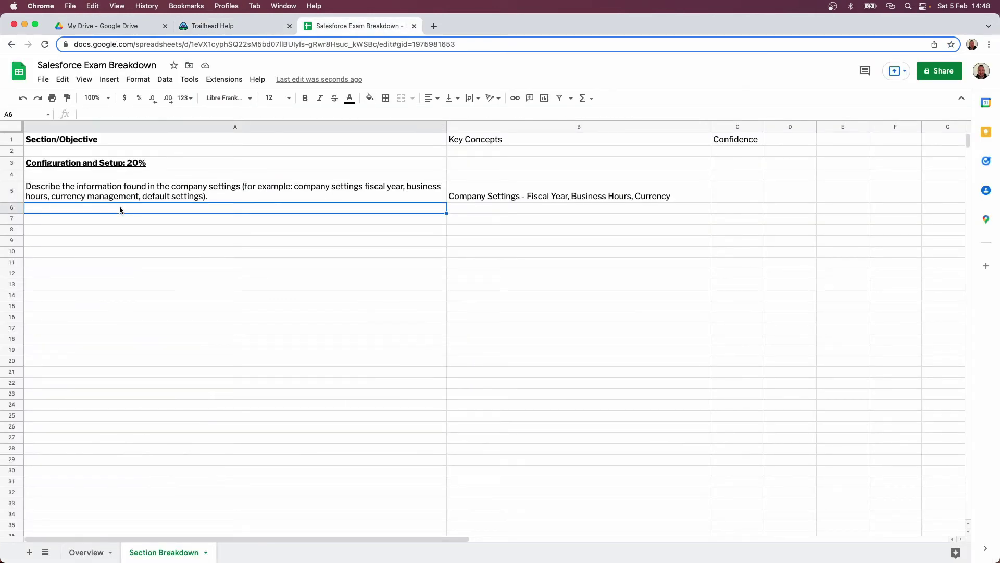
key(super+v)
click(178, 264)
click(184, 223)
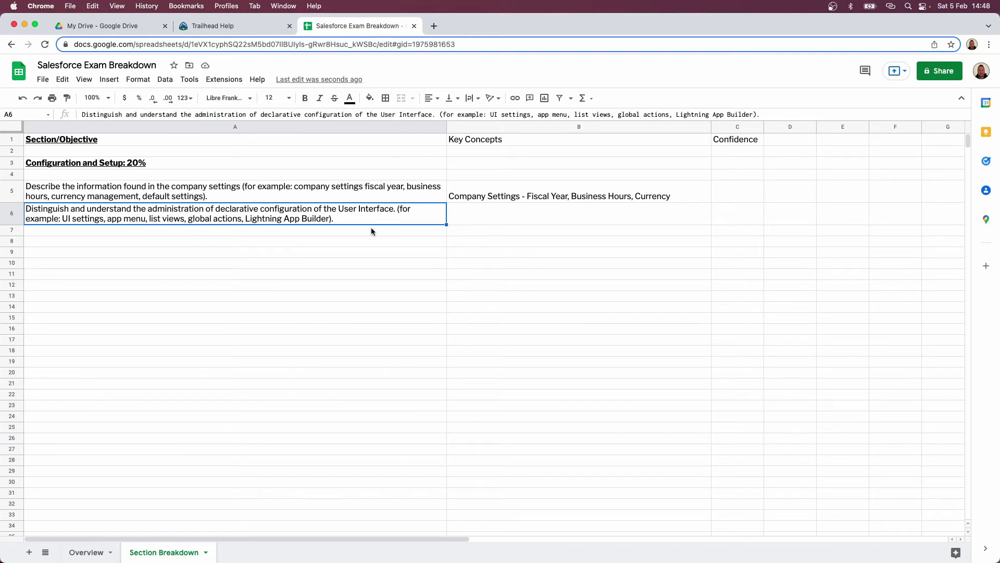
Step: Enter the key concepts "User Interface - App Menu, List Views, Global Action, Lighting Builder" in B6
click(497, 223)
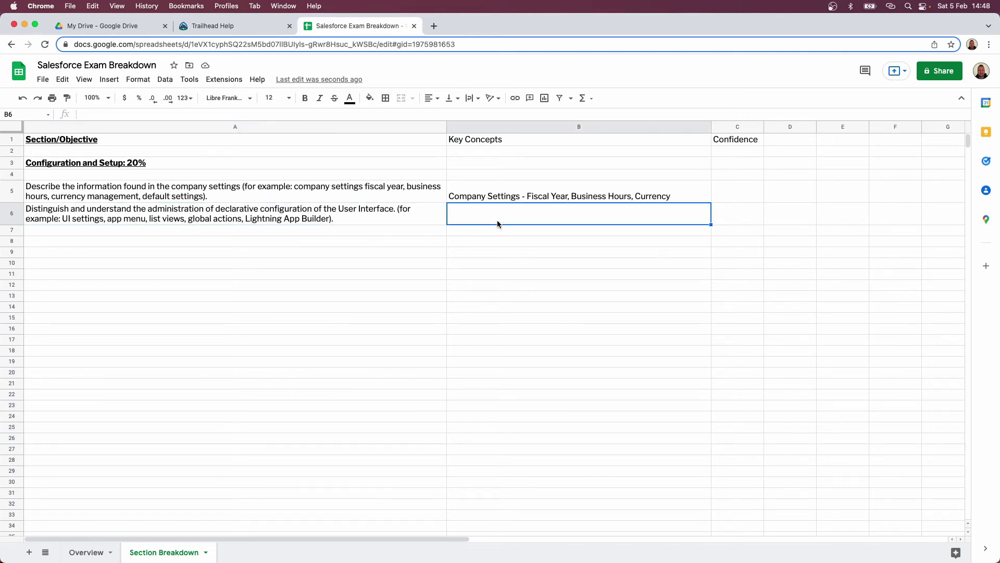
text(User Interface)
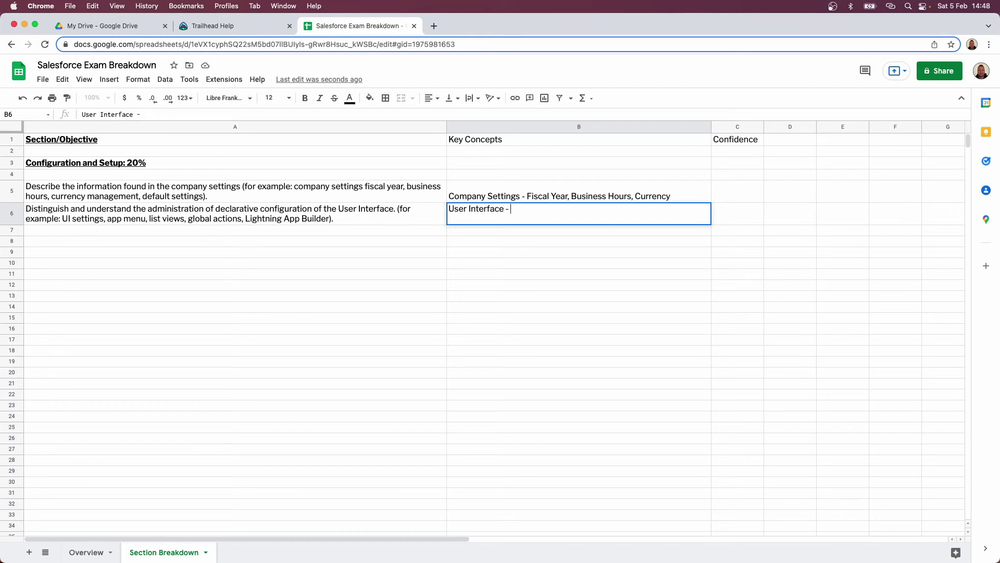
text( - App Menu, List V)
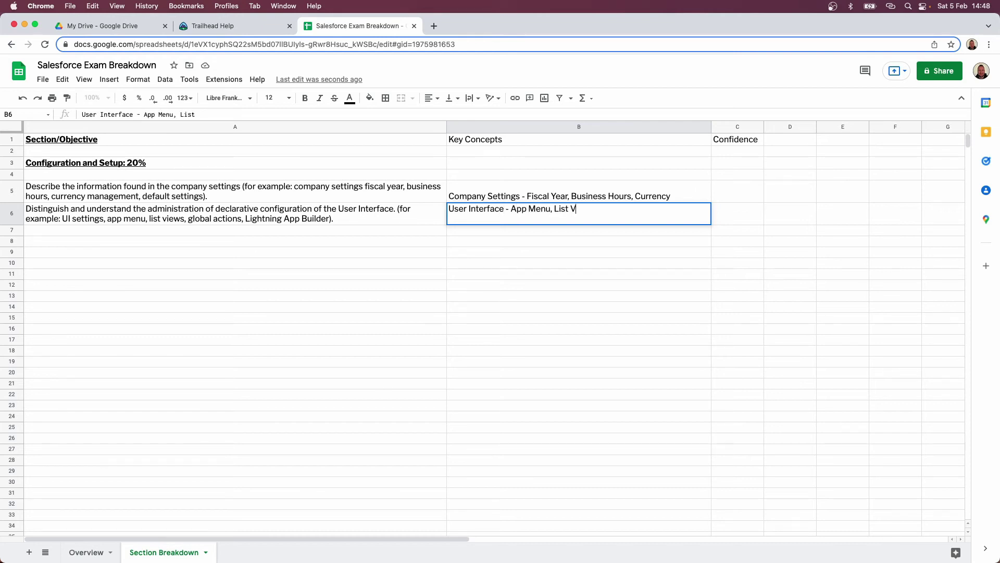
text(iews, Globals)
text(ction, Lig)
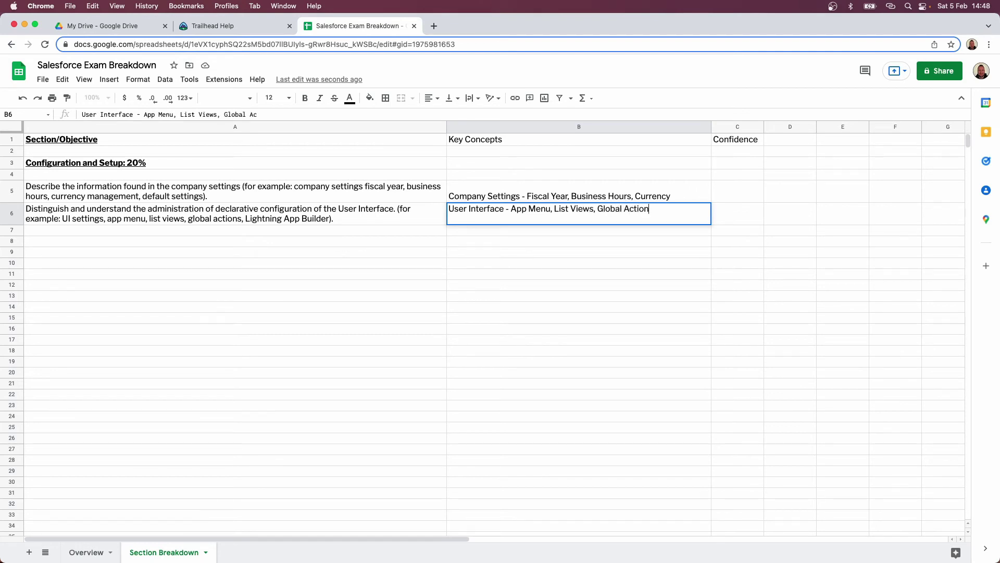
key(BackSpace)
key(BackSpace)
text(ighting Builder)
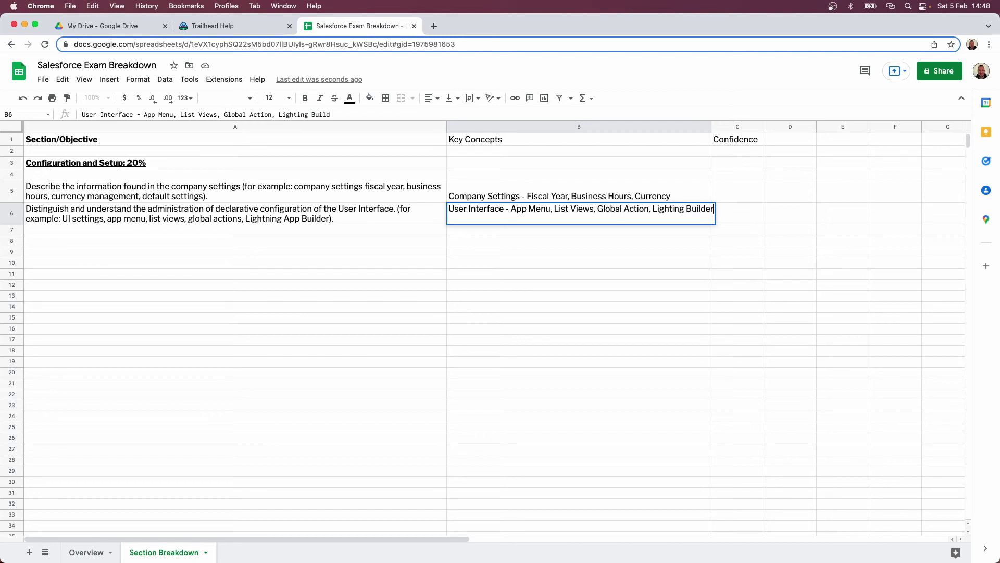
click(502, 241)
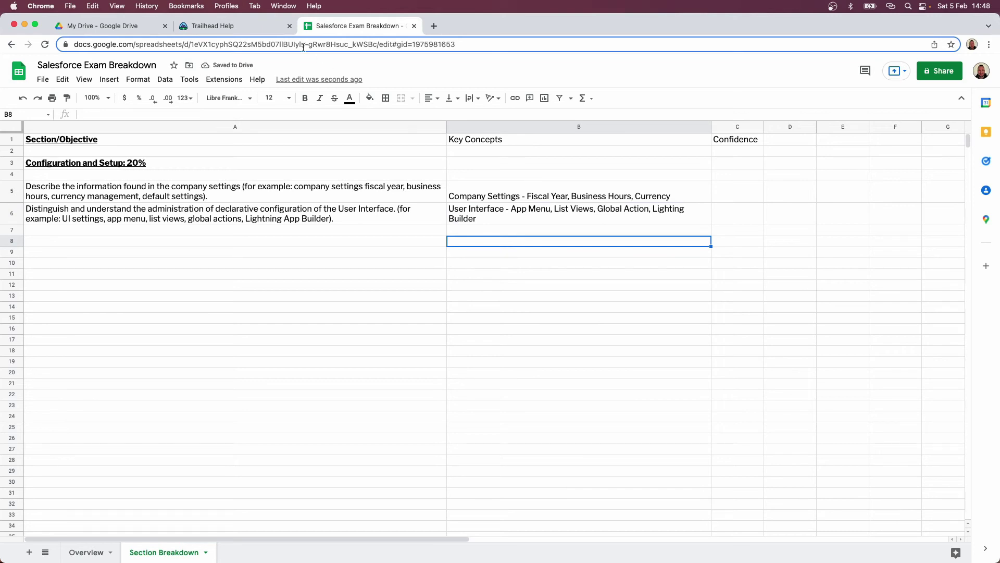
Step: Copy the third objective, on setup and maintenance of users, from the Trailhead exam guide into A7 without its source formatting
click(260, 26)
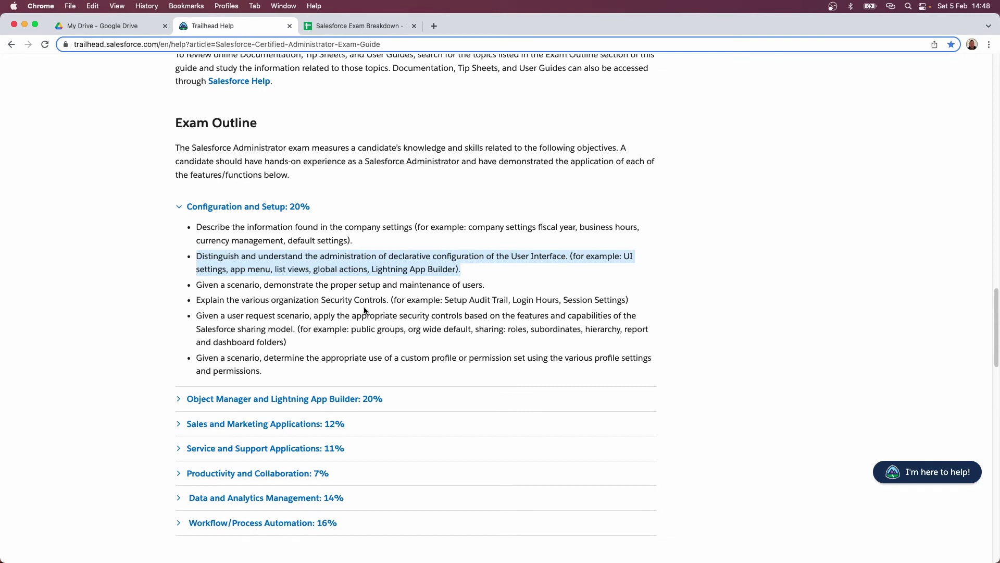
drag(198, 285, 473, 282)
key(super+c)
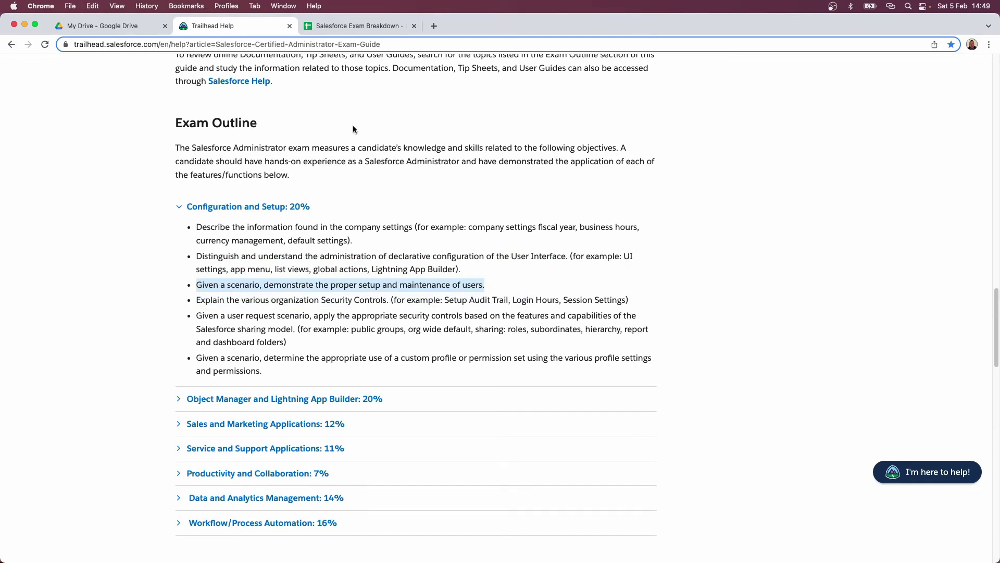
click(344, 25)
click(146, 218)
click(108, 232)
key(super+v)
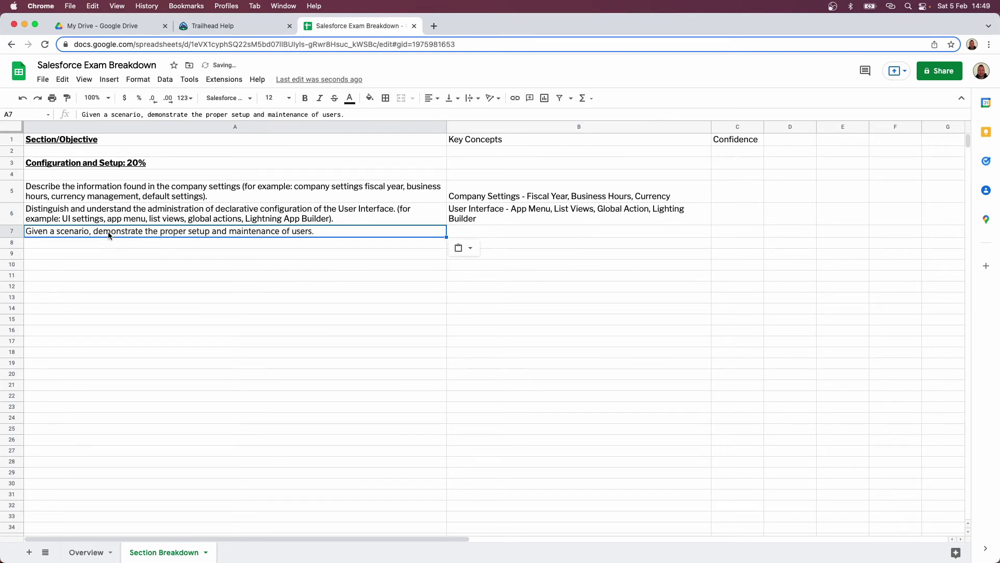
key(super+shift+v)
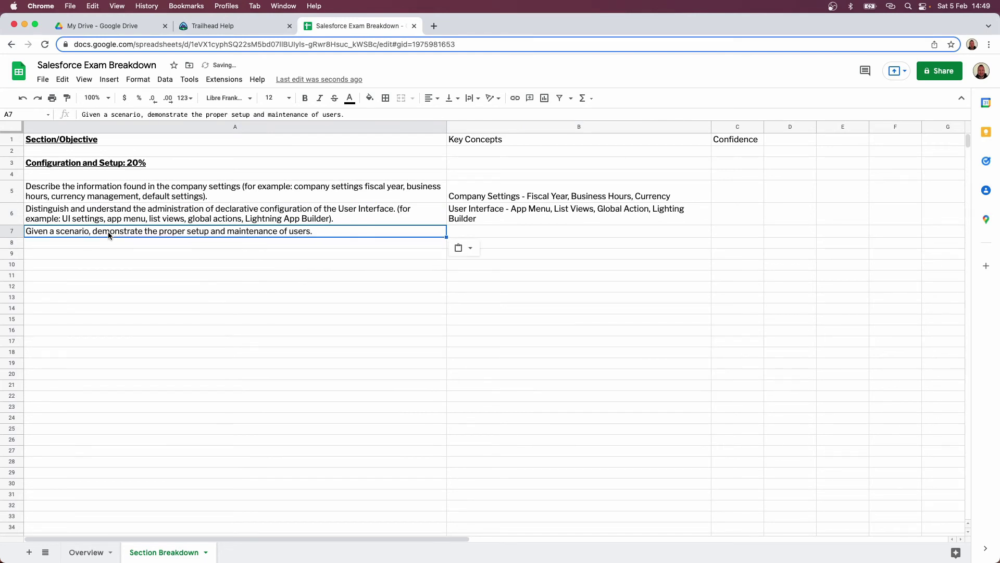
click(116, 218)
Step: Enter the key concepts "User Creation, Licences, User Maintenance - Freezing Users, Deactivating Users" in B7
click(487, 231)
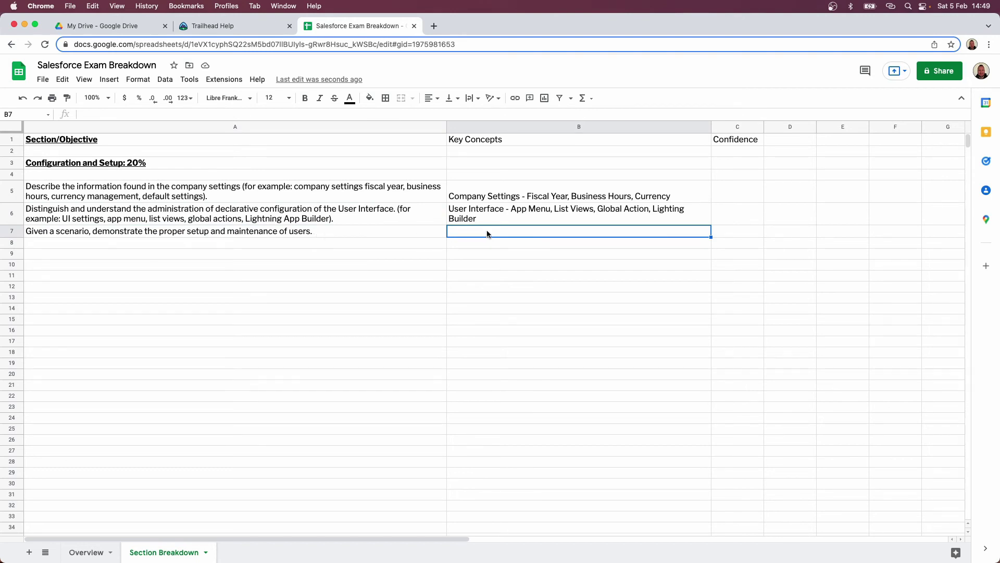
text(User Crea)
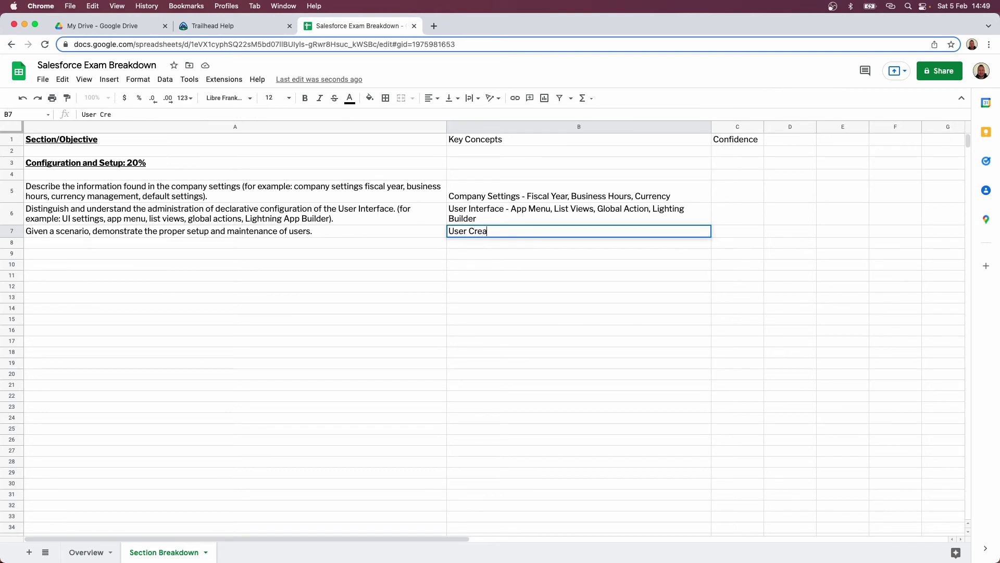
text(tion, Licences, U)
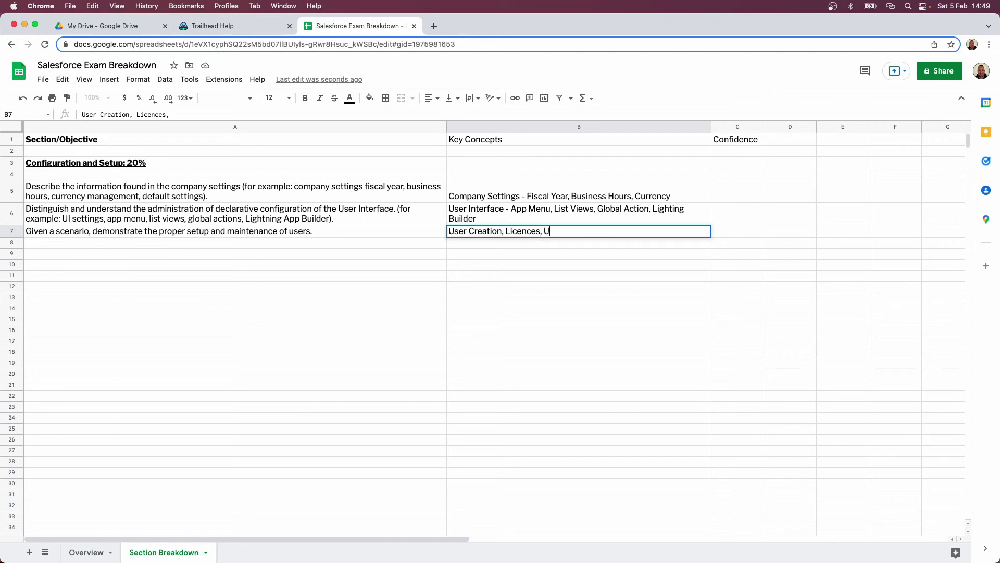
text(ser Maintenance)
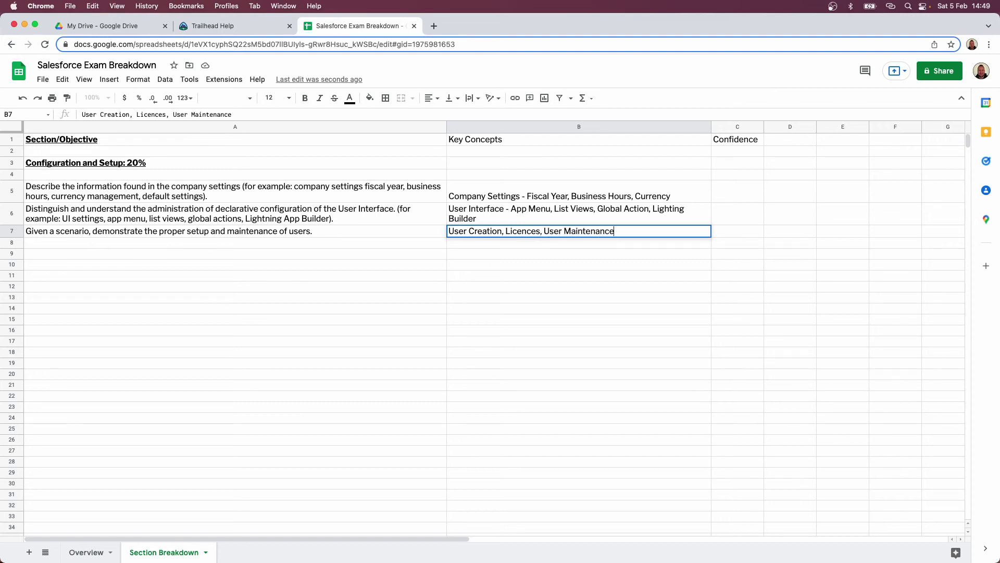
text( - Freezing Users, Deactivating Users)
key(Return)
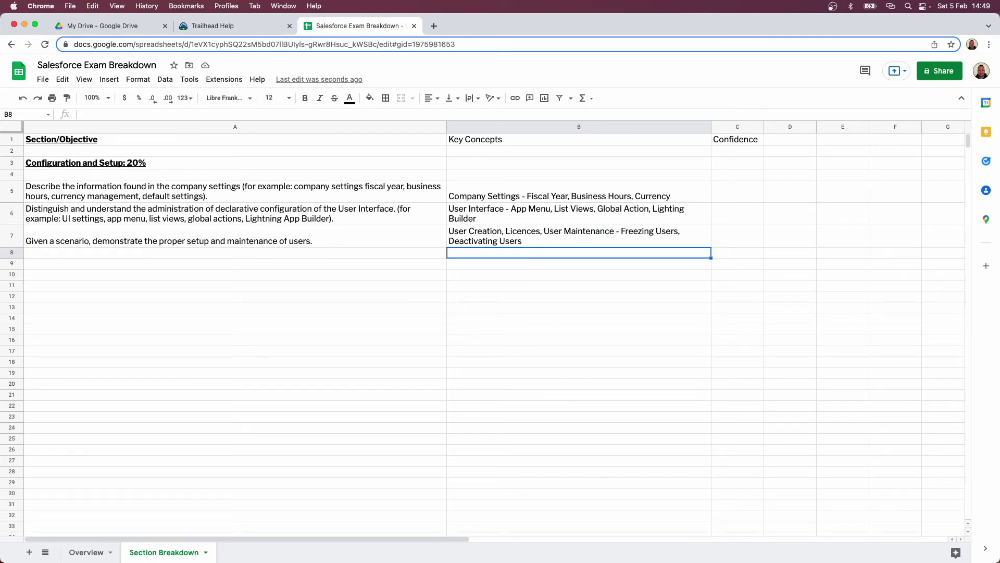
Step: Paste the prepared list of remaining exam sections, objectives and key concepts into columns A and B starting at A8
click(258, 27)
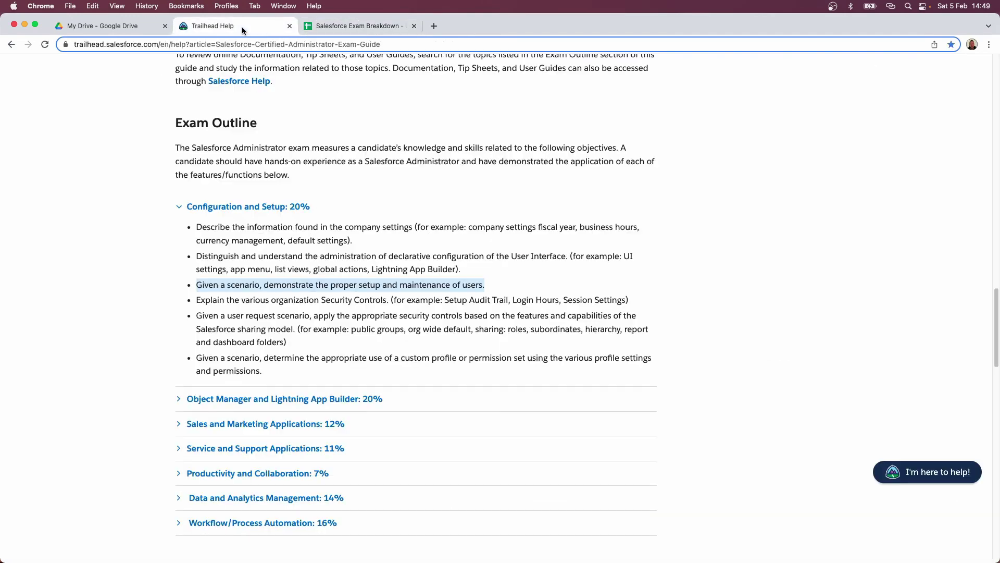
scroll(344, 344, down, 1)
click(350, 24)
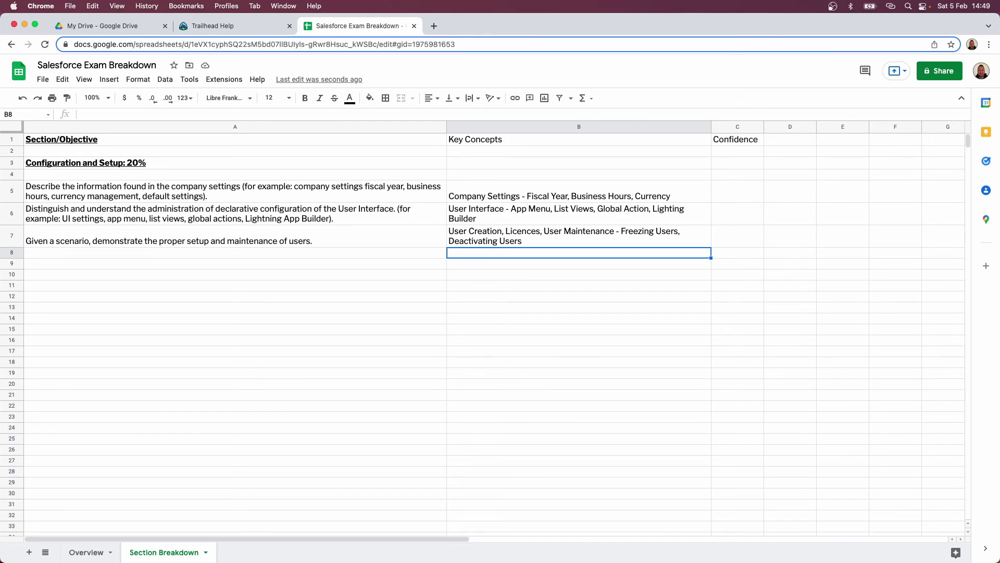
key(super+shift+5)
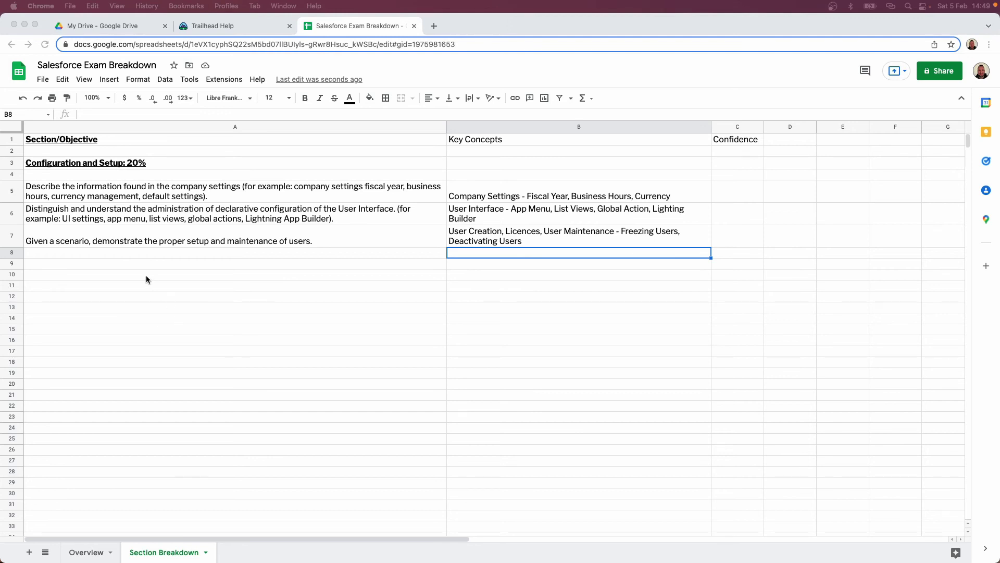
click(115, 253)
key(super+v)
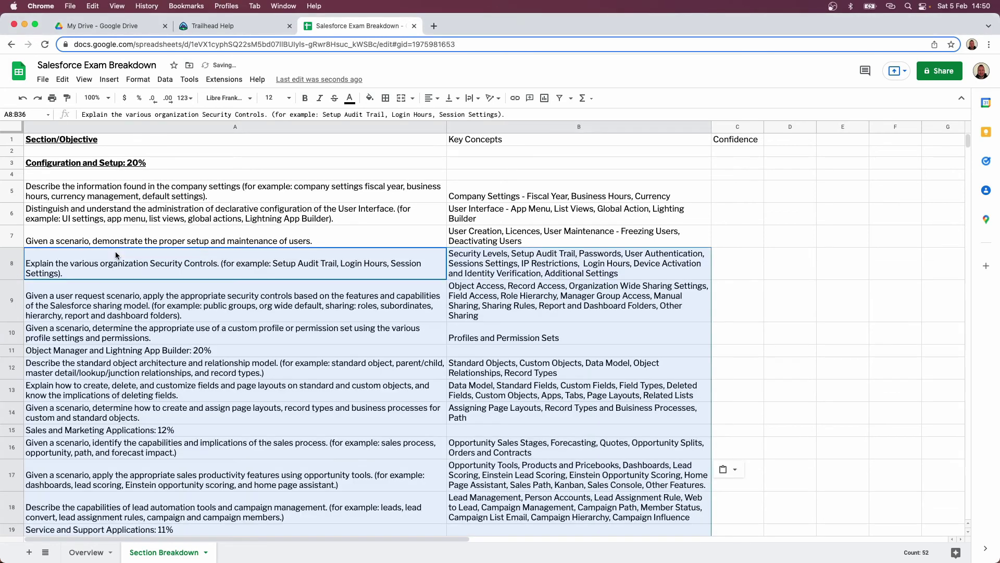
click(115, 255)
Step: Make the "Object Manager and Lightning App Builder: 20%" and "Sales and Marketing Applications: 12%" headings in A11 and A15 bold and underlined
click(69, 356)
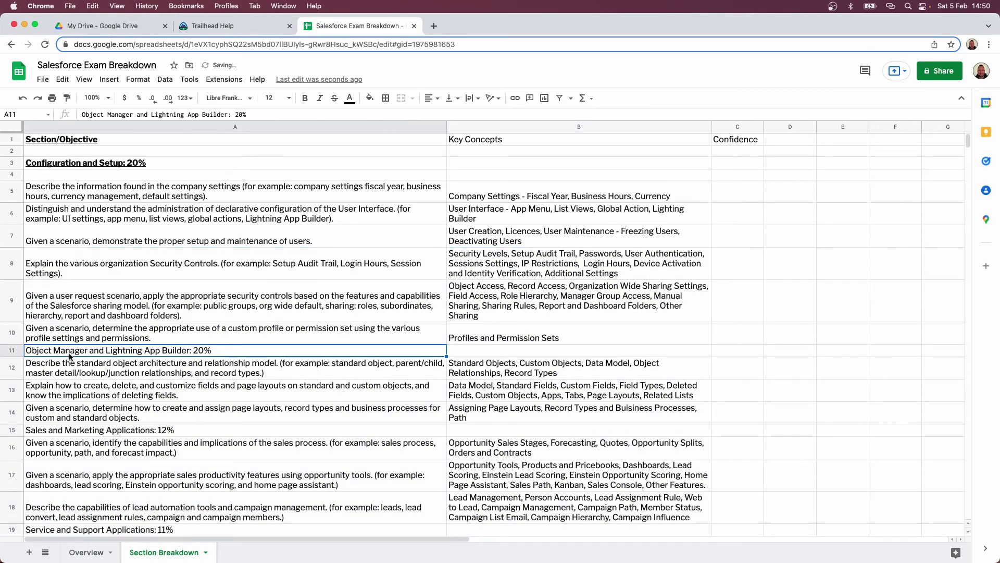
key(super+b)
key(super+u)
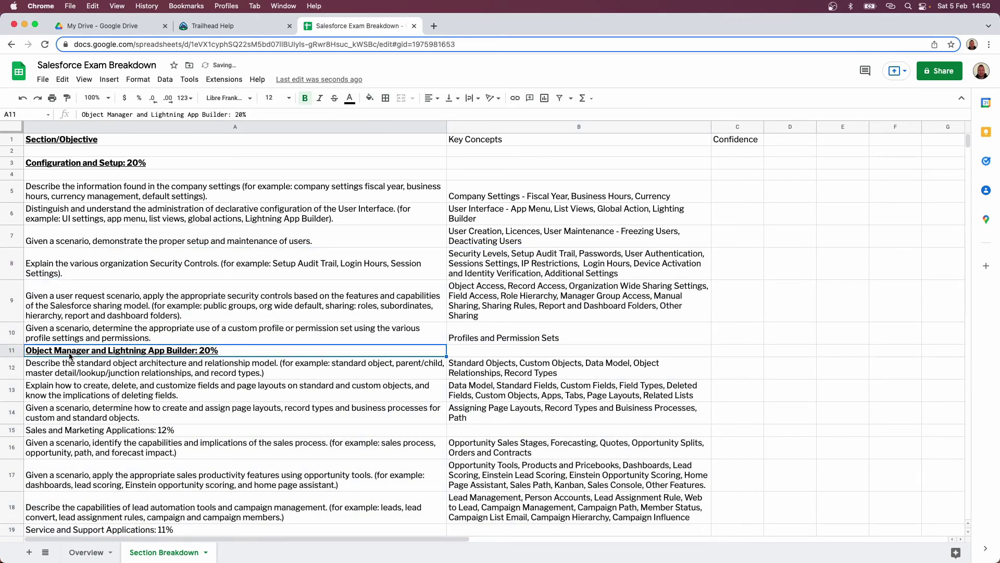
scroll(69, 357, down, 3)
click(96, 322)
key(super+b)
key(super+u)
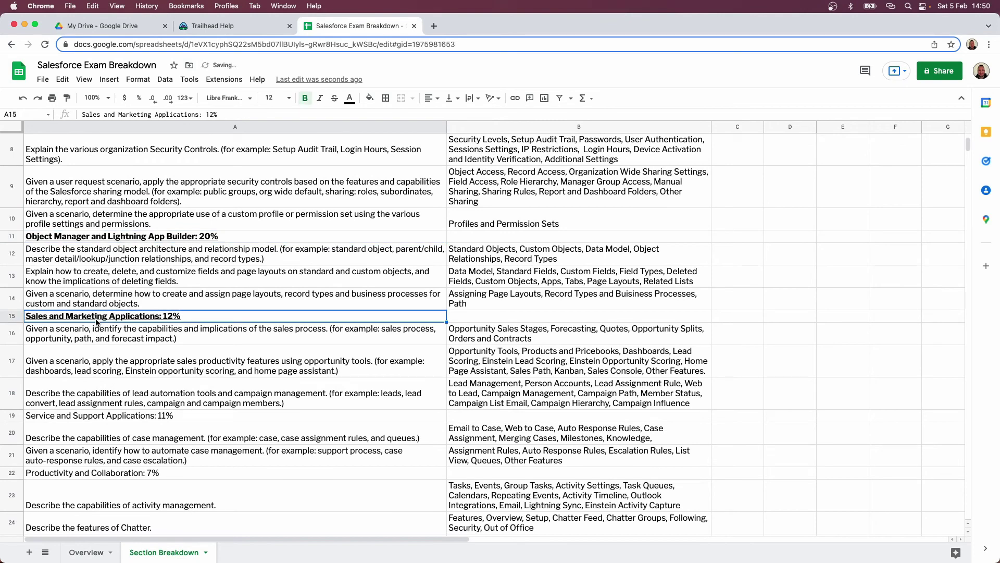
Step: Make the "Service and Support Applications: 11%" and "Productivity and Collaboration: 7%" headings in A19 and A22 bold and underlined
click(50, 419)
key(super+b)
key(super+u)
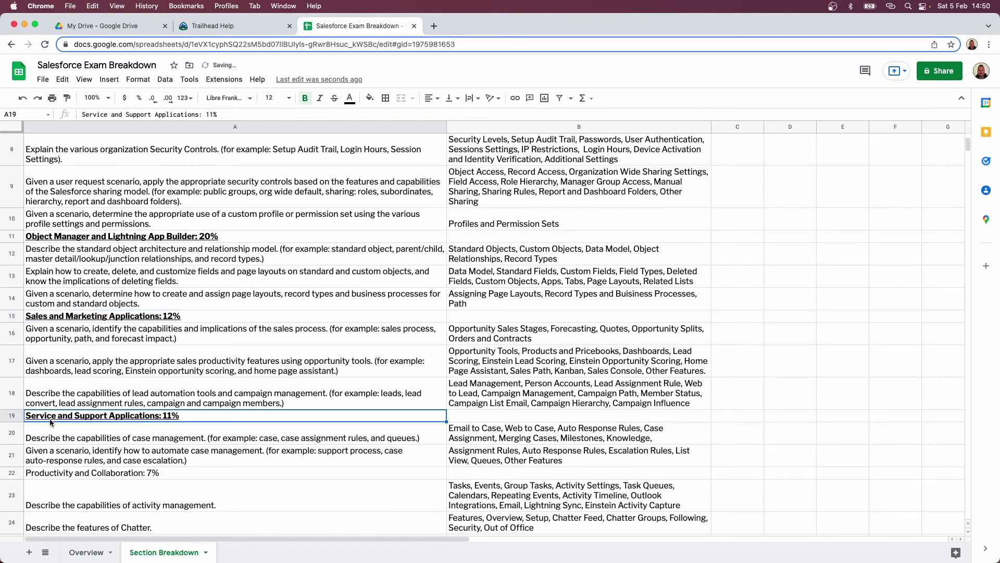
scroll(74, 424, down, 1)
click(104, 441)
key(super+b)
key(super+u)
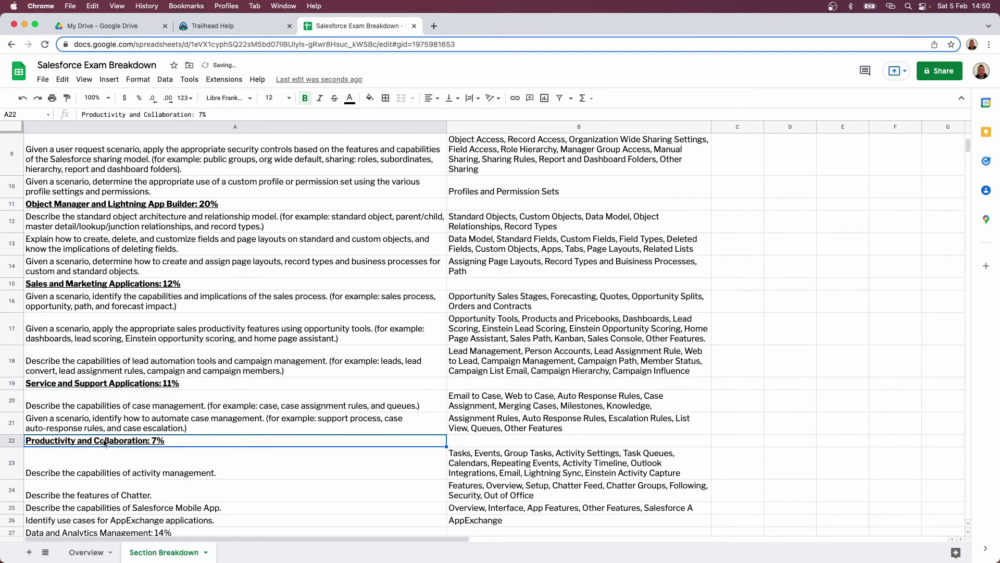
Step: Make the "Data and Analytics Management: 14%" heading in A27 bold and underlined
scroll(104, 442, down, 5)
click(108, 388)
click(105, 379)
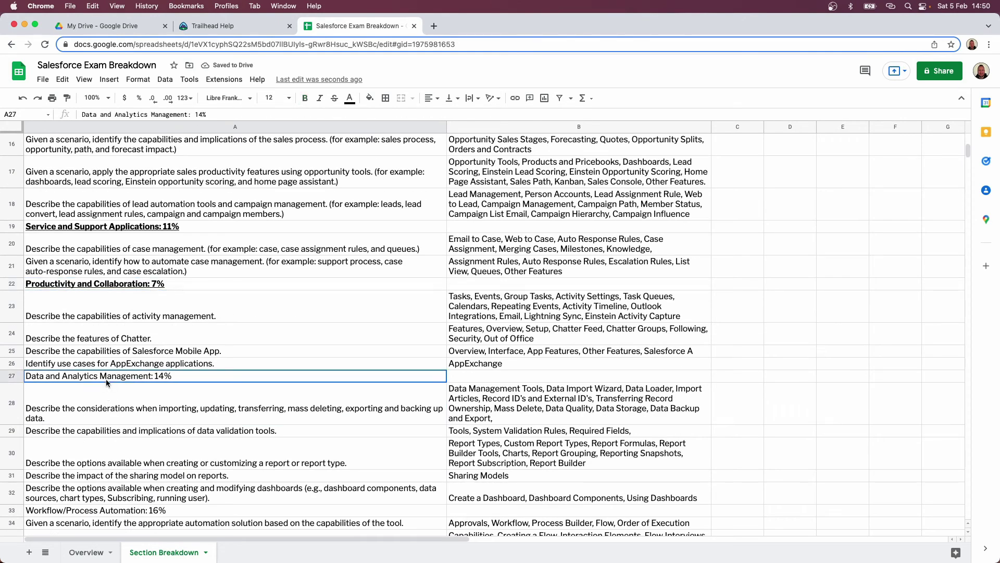
key(super+b)
key(super+u)
scroll(106, 383, down, 1)
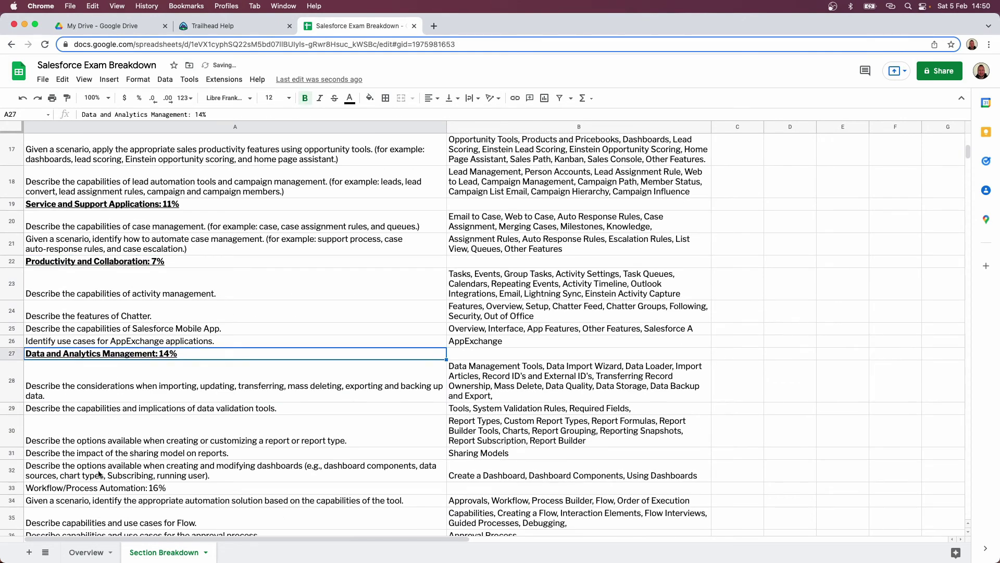
Step: Make the "Workflow/Process Automation: 16%" heading in A33 bold and underlined
click(92, 490)
key(super+b)
key(super+u)
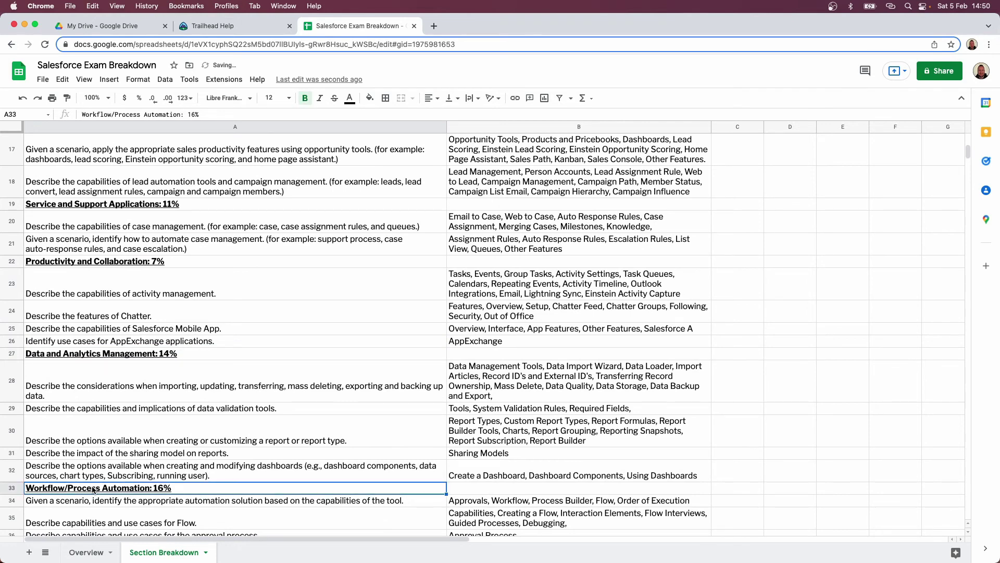
Step: Make the "Key Concepts" and "Confidence" column headers in B1:C1 bold and underlined
scroll(215, 359, up, 10)
drag(499, 139, 737, 137)
key(super+b)
key(super+u)
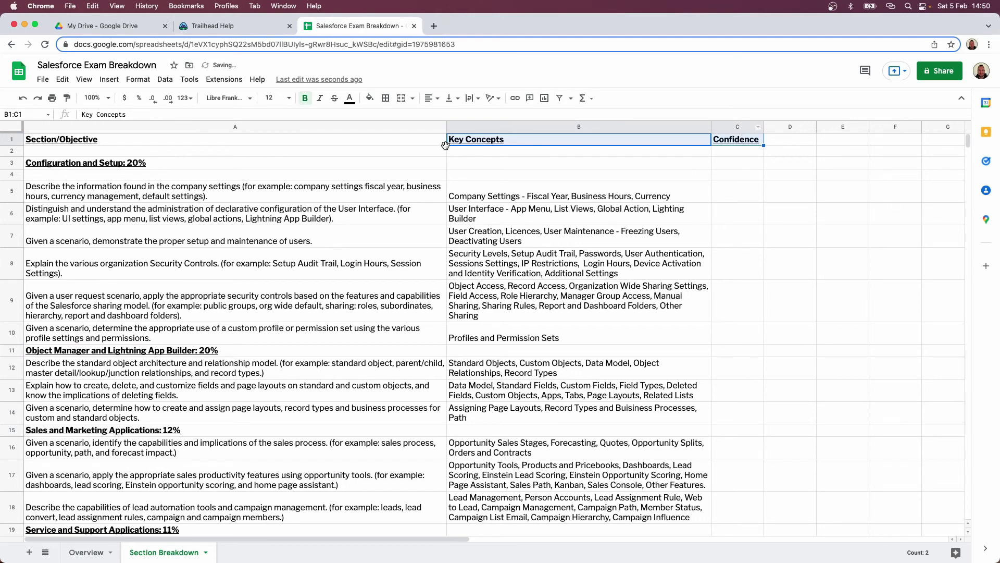
Step: Delete the empty row 4 beneath the "Configuration and Setup: 20%" heading
click(230, 167)
right_click(20, 175)
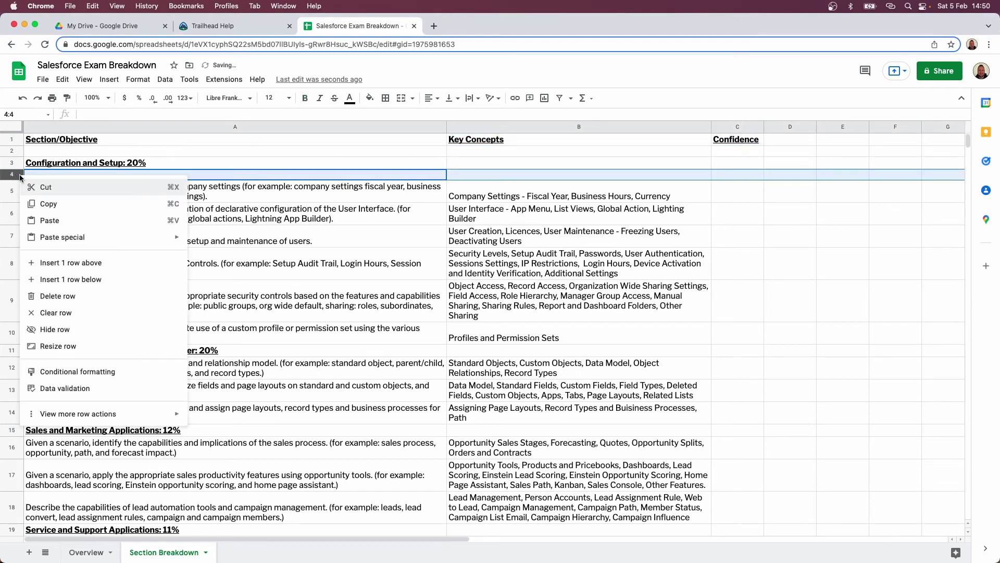
click(61, 296)
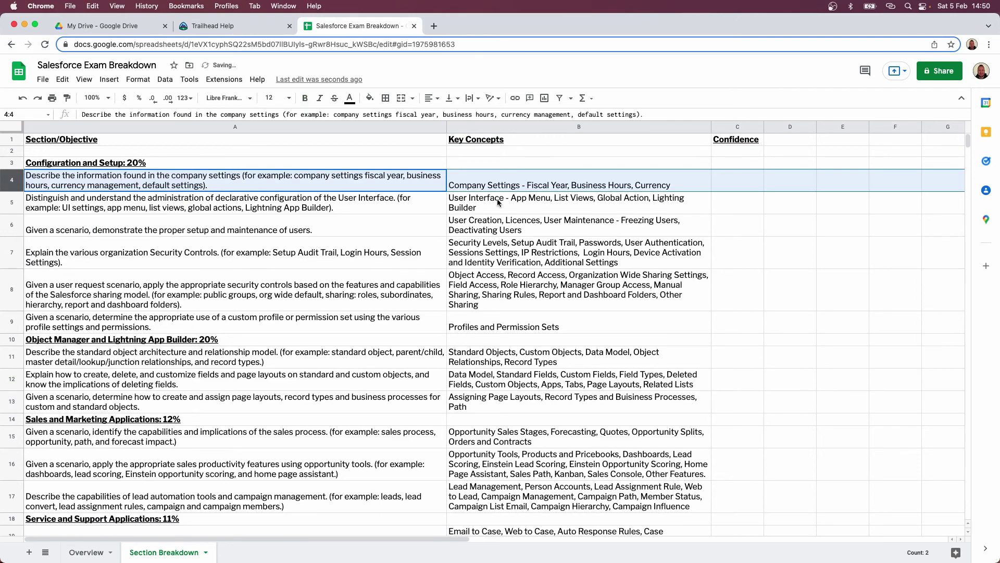
click(521, 203)
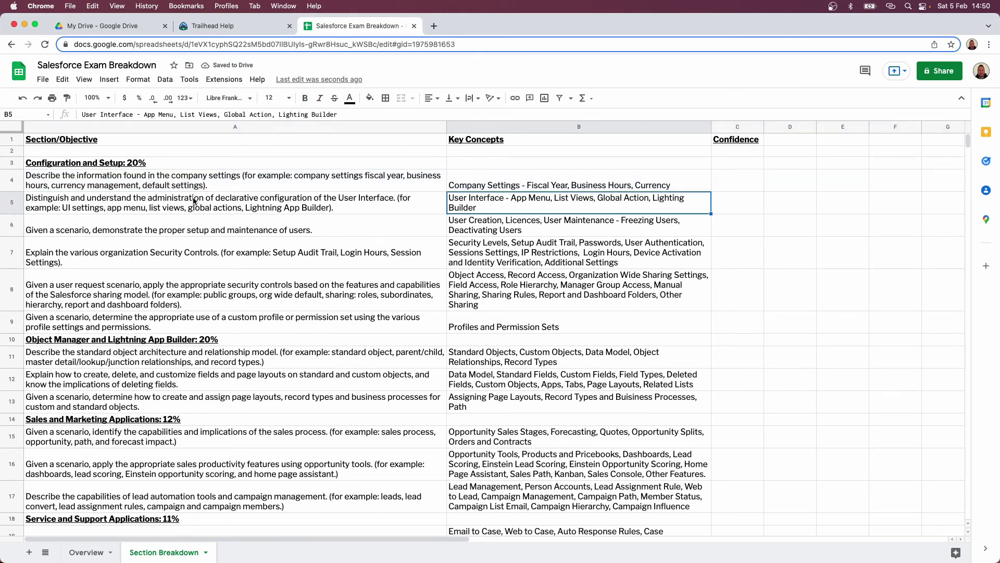
Step: Add data validation to C3 with a dropdown list of the items Low, Medium and High
click(731, 164)
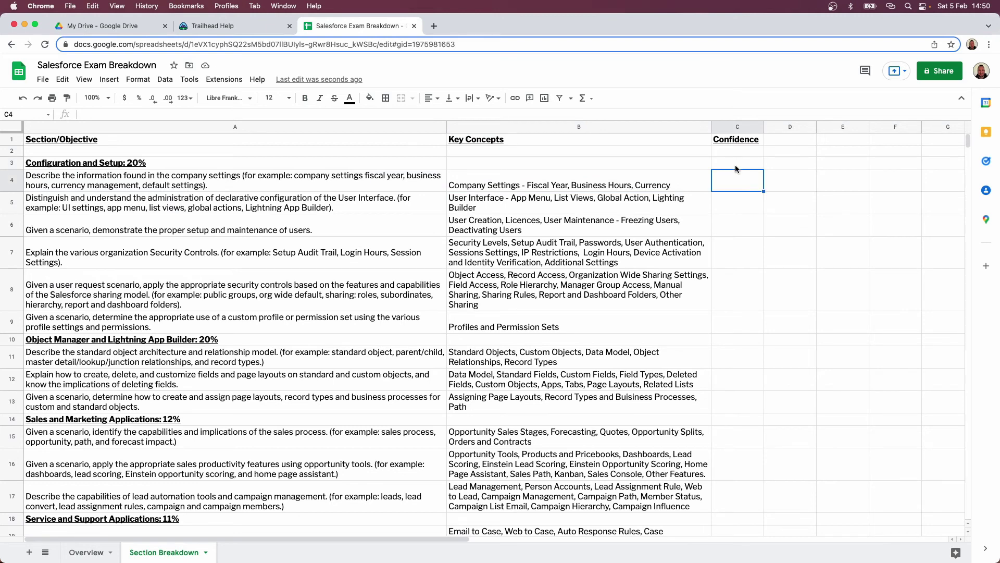
right_click(736, 166)
mouse_move(824, 462)
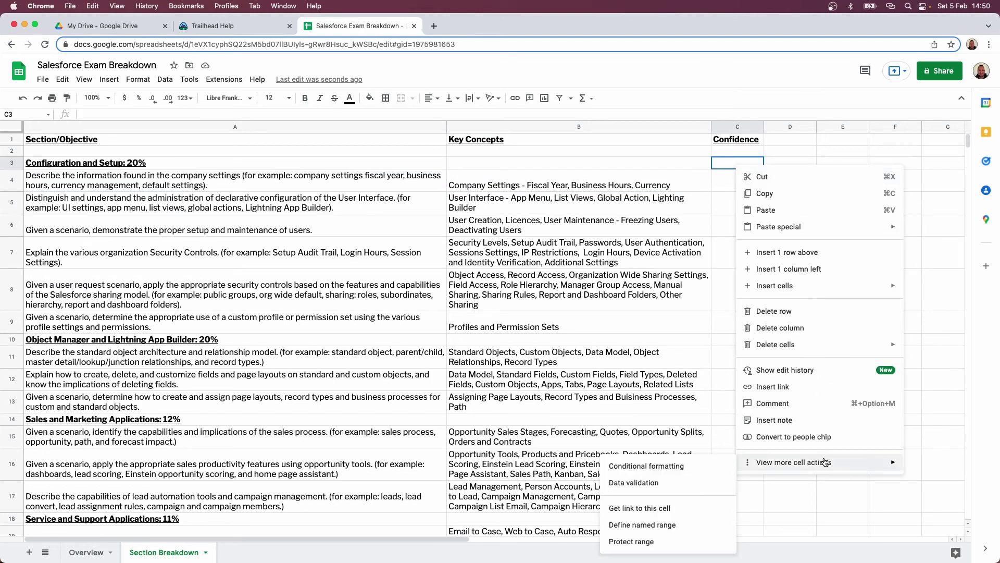
click(699, 482)
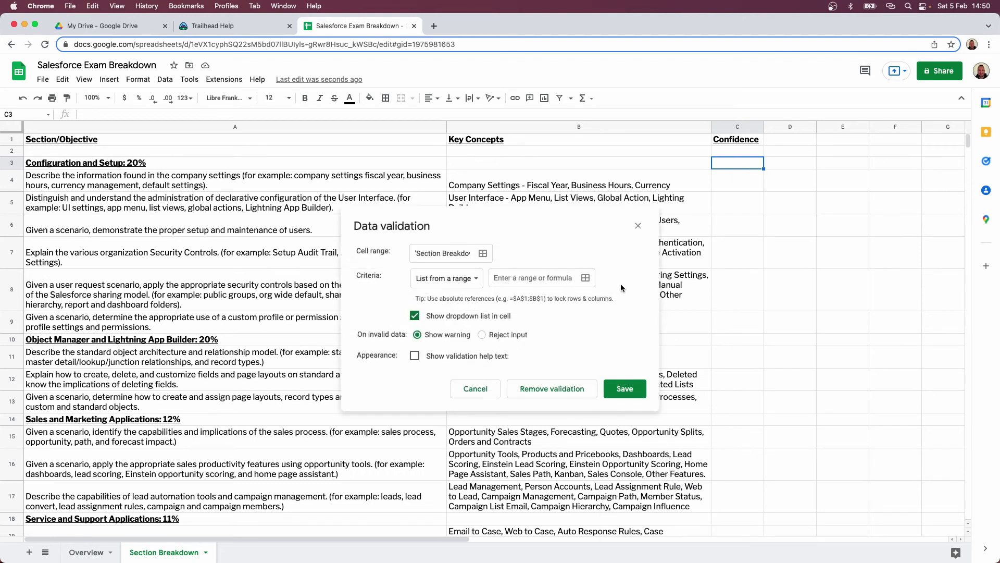
click(445, 277)
click(449, 301)
click(509, 283)
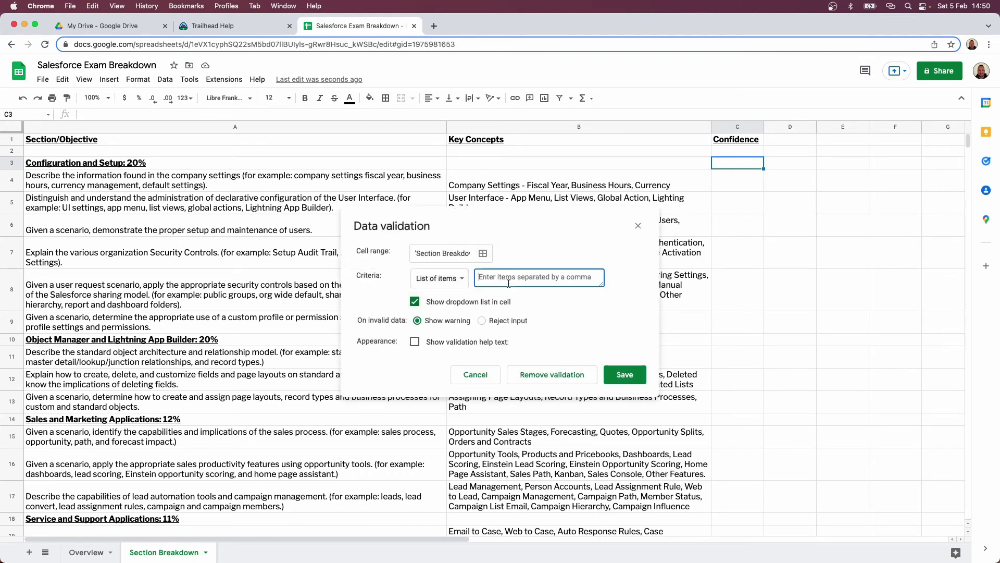
text(Low, )
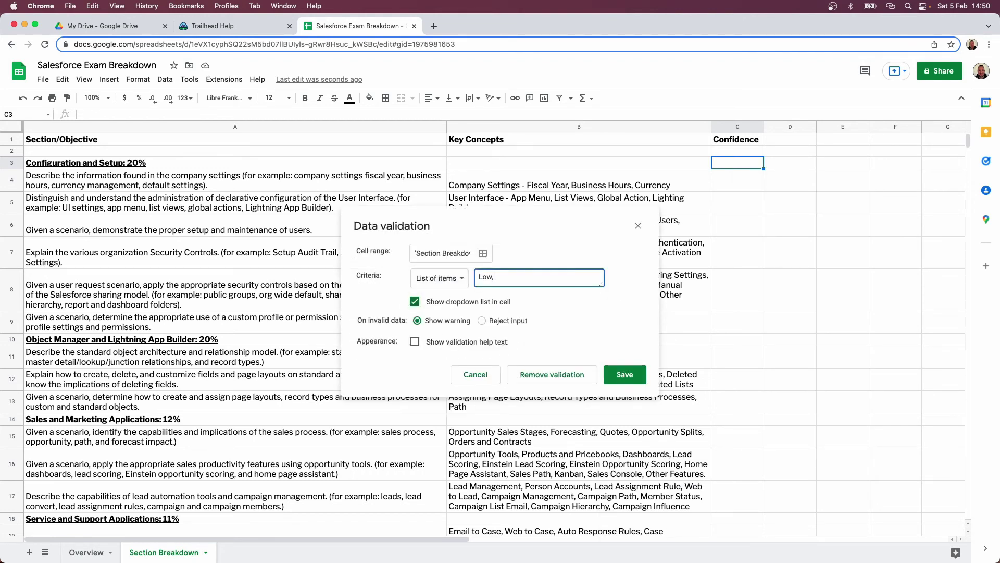
text(Medium High)
click(637, 379)
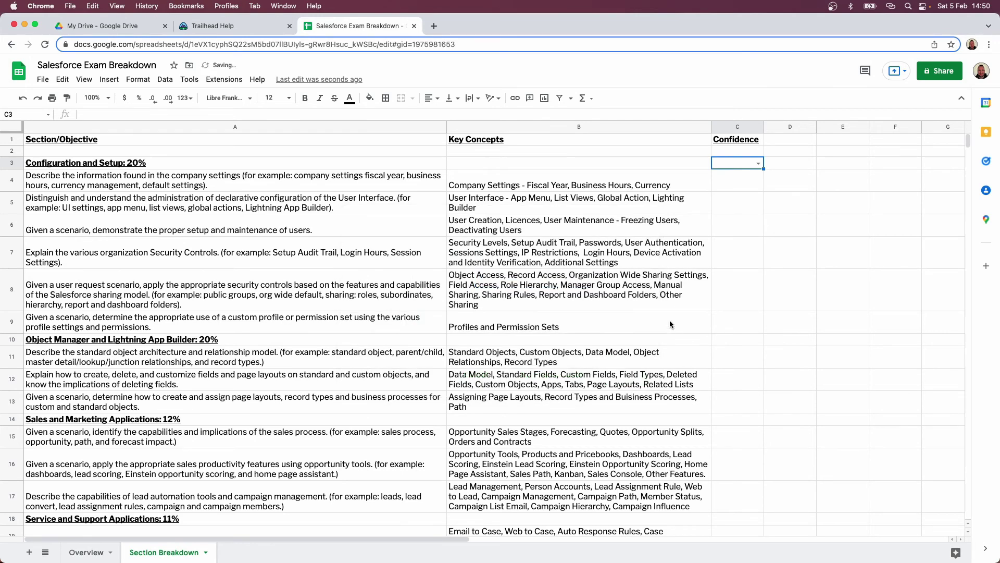
Step: Fill the confidence dropdown from C3 down through C35
drag(763, 169, 737, 308)
scroll(737, 307, up, 10)
click(782, 152)
drag(752, 165, 738, 503)
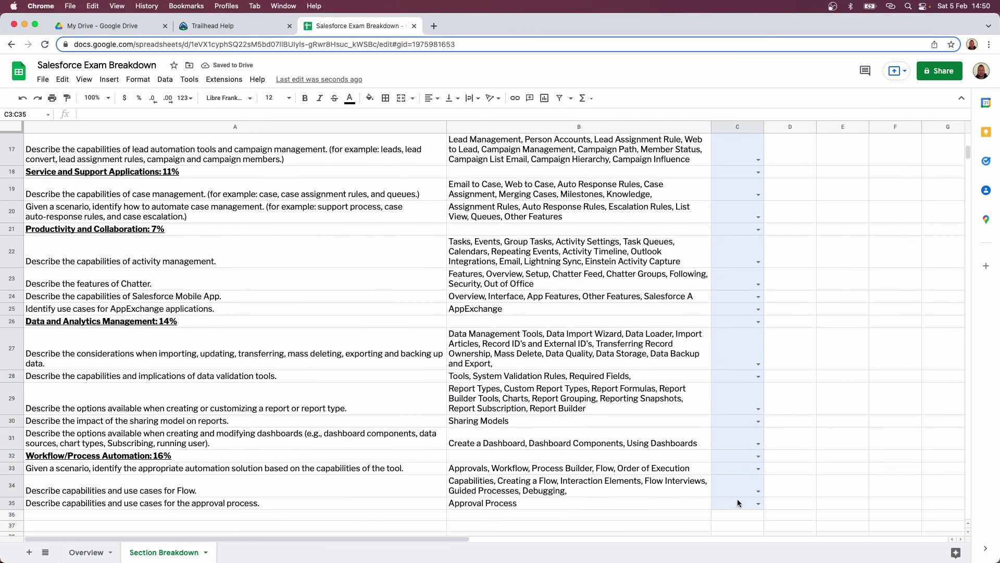
Step: Create a conditional formatting rule on C3:C35 that shades cells green when the text is exactly "High"
scroll(698, 451, up, 7)
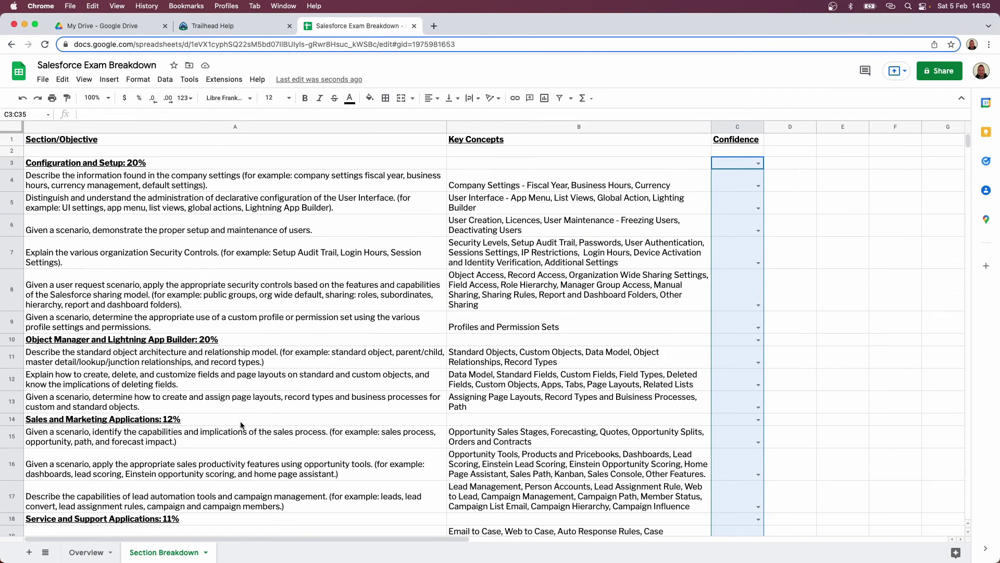
right_click(731, 162)
mouse_move(764, 444)
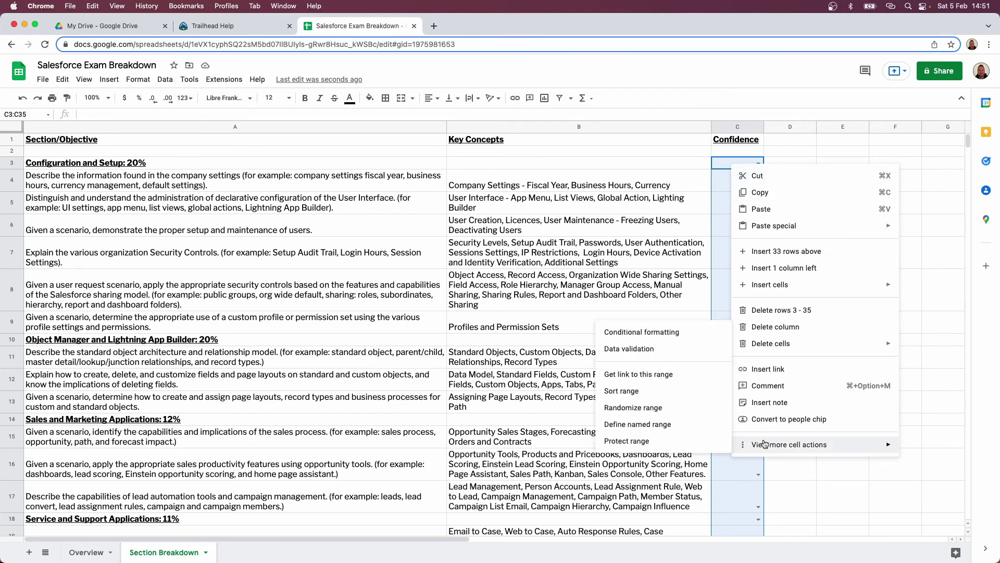
click(662, 329)
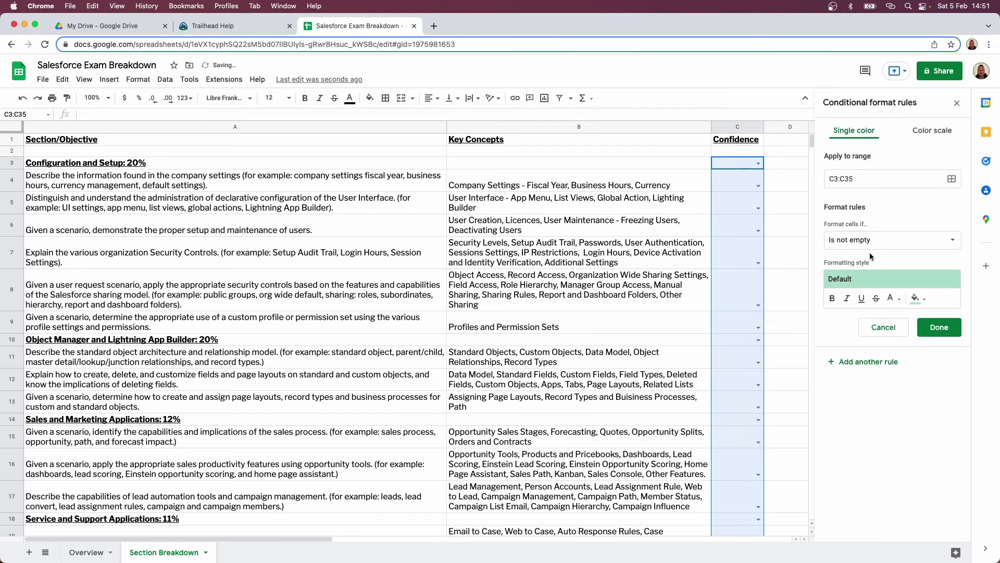
click(880, 240)
click(849, 324)
click(851, 264)
text(High)
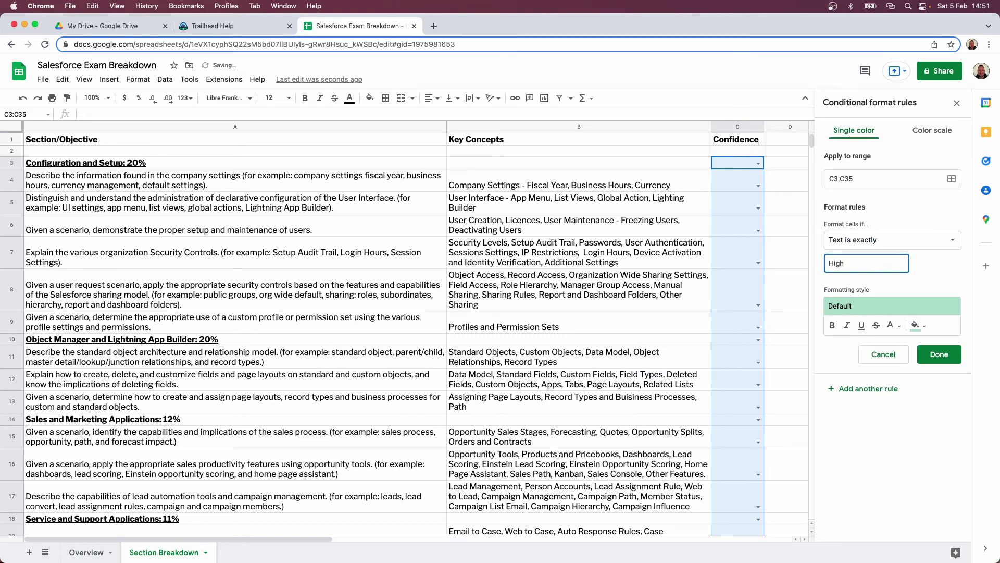
Step: Add a conditional formatting rule on C3:C35 that shades cells red when the text is exactly "Low"
click(884, 390)
double_click(836, 263)
text(Low)
click(886, 307)
click(931, 333)
Step: Add a conditional formatting rule on C3:C35 that shades cells yellow when the text is exactly "Medium", and finish the rules
click(885, 378)
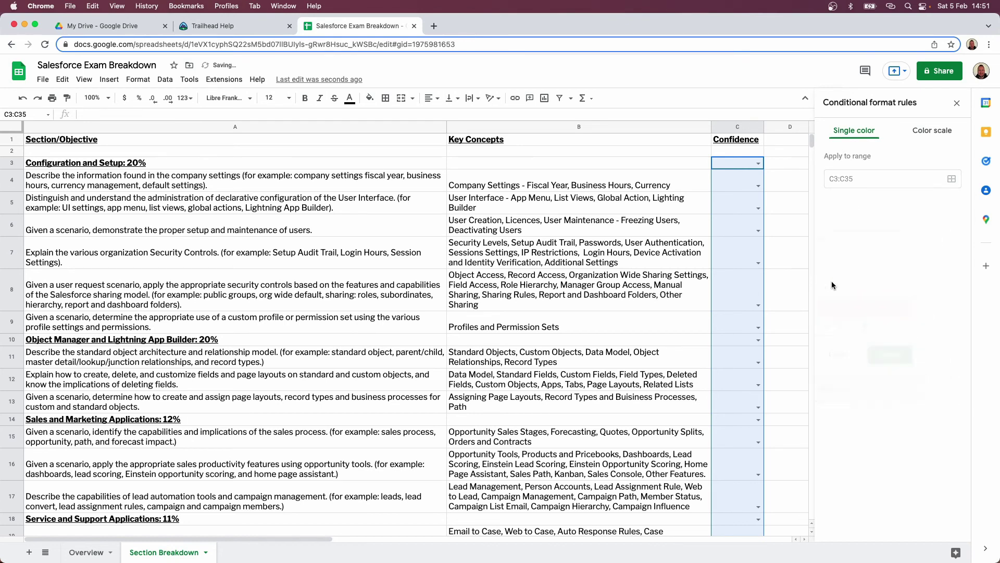
double_click(836, 263)
text(Medimum)
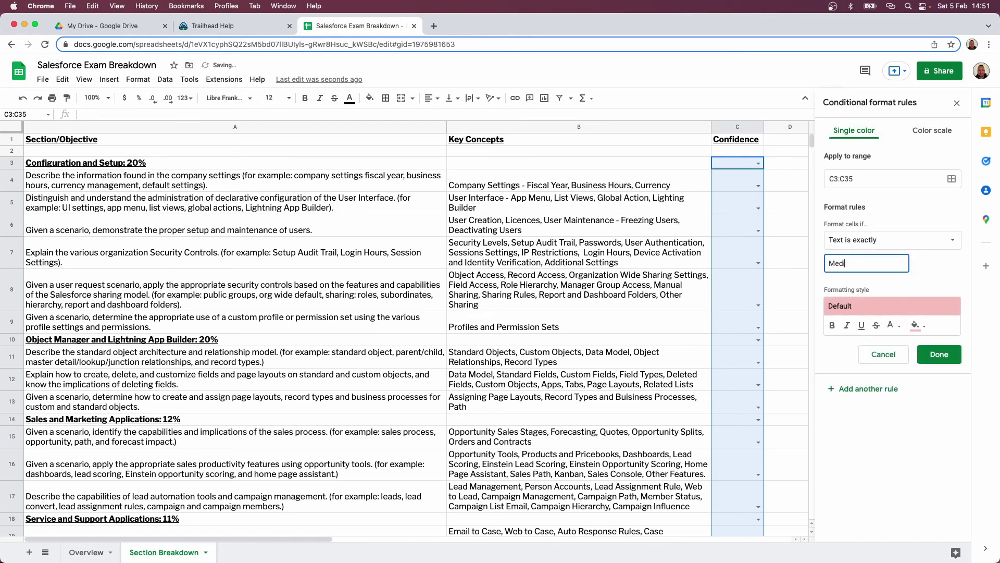
click(845, 263)
key(BackSpace)
click(919, 325)
click(920, 308)
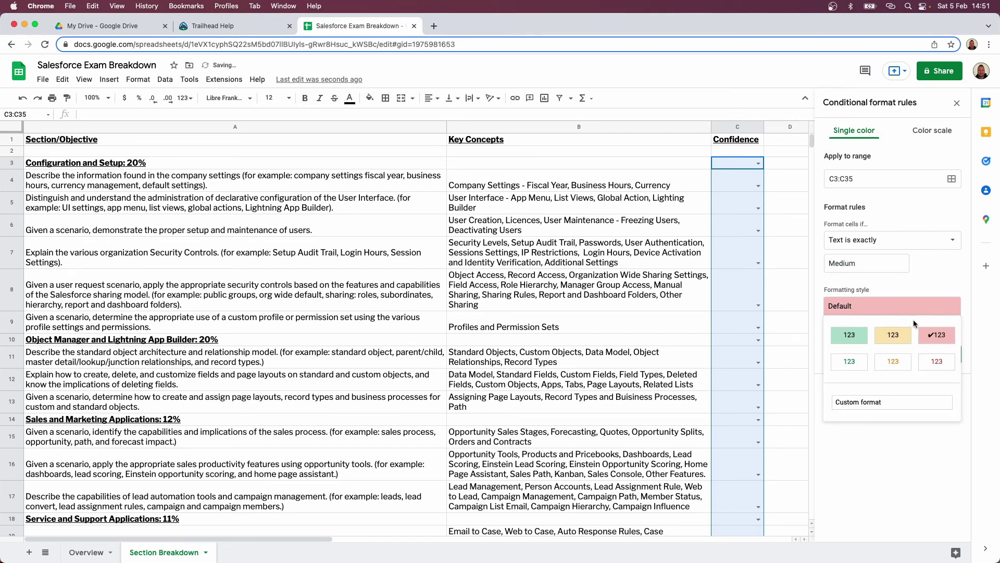
click(905, 334)
click(939, 354)
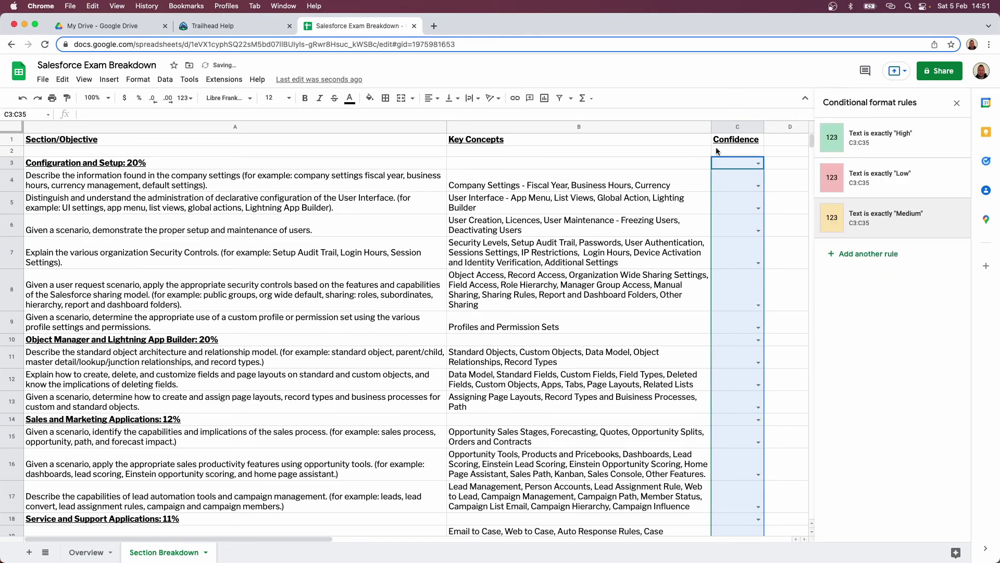
click(957, 103)
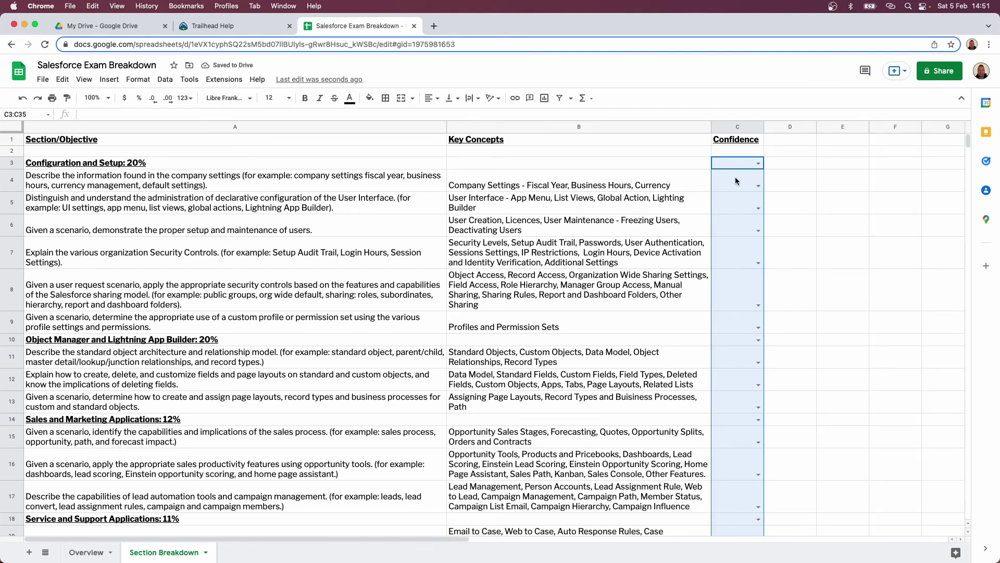
Step: Set the confidence to Medium in C3 and to High in C4, C5 and C6
click(750, 162)
click(758, 163)
click(749, 195)
click(758, 186)
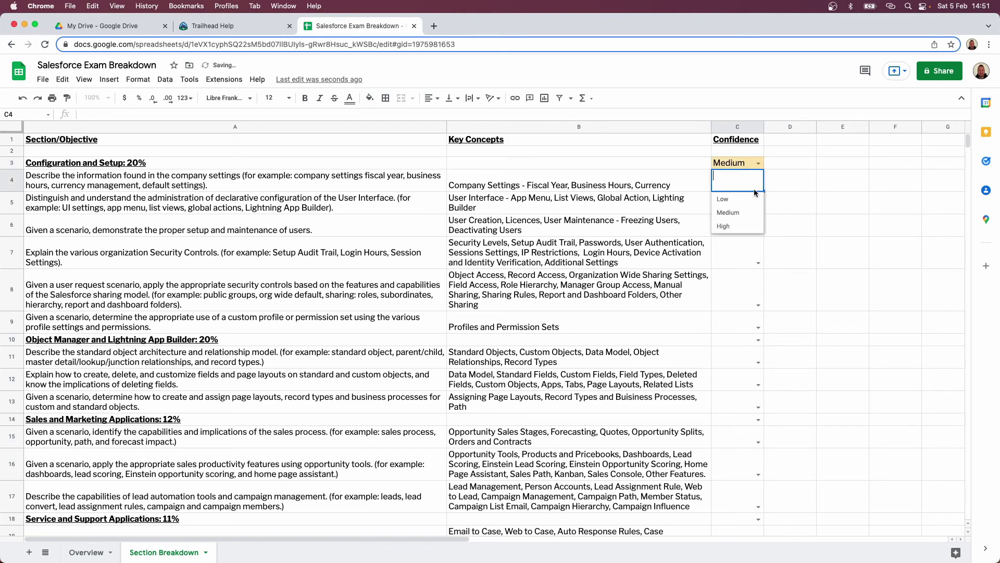
click(744, 224)
click(759, 209)
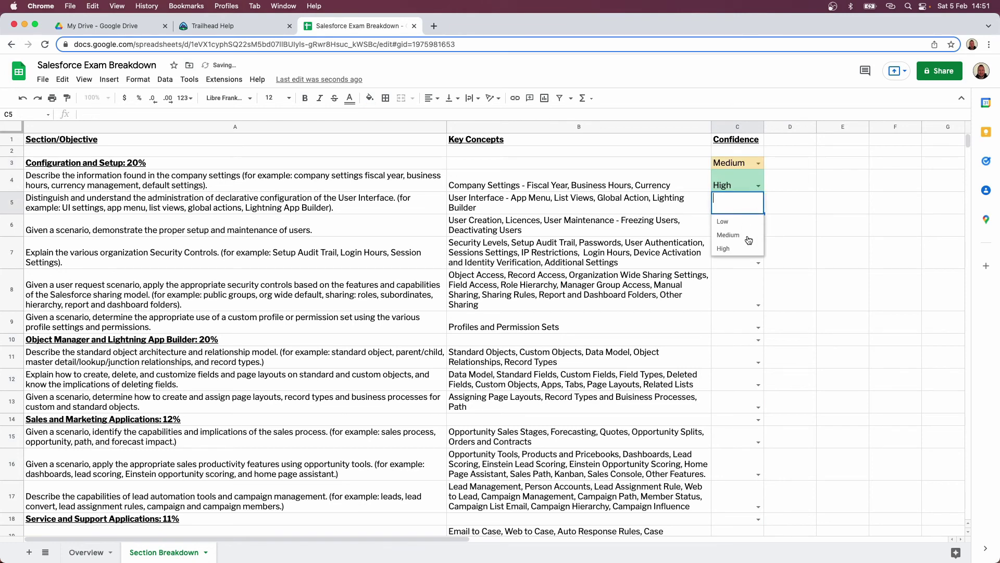
click(737, 248)
click(759, 232)
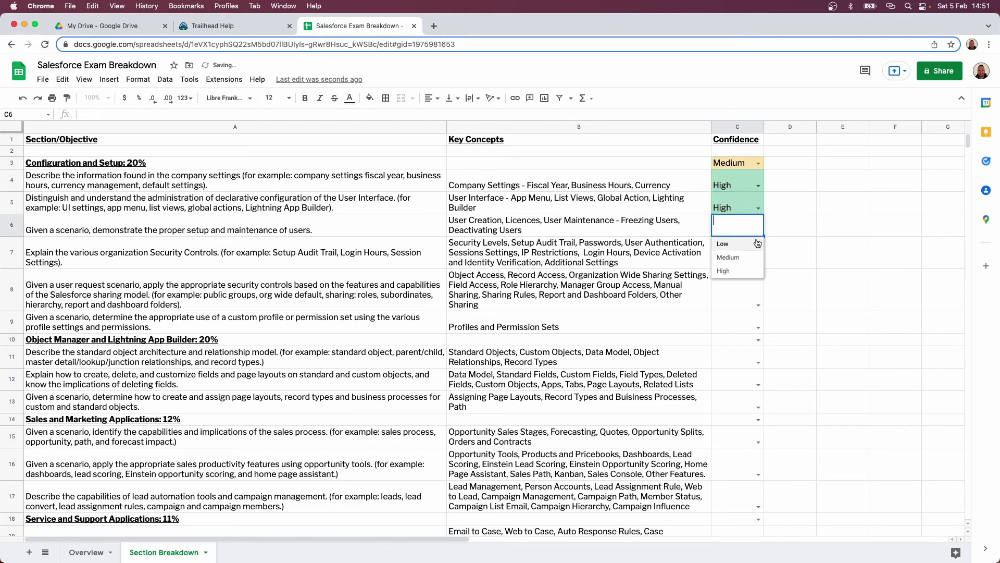
click(743, 270)
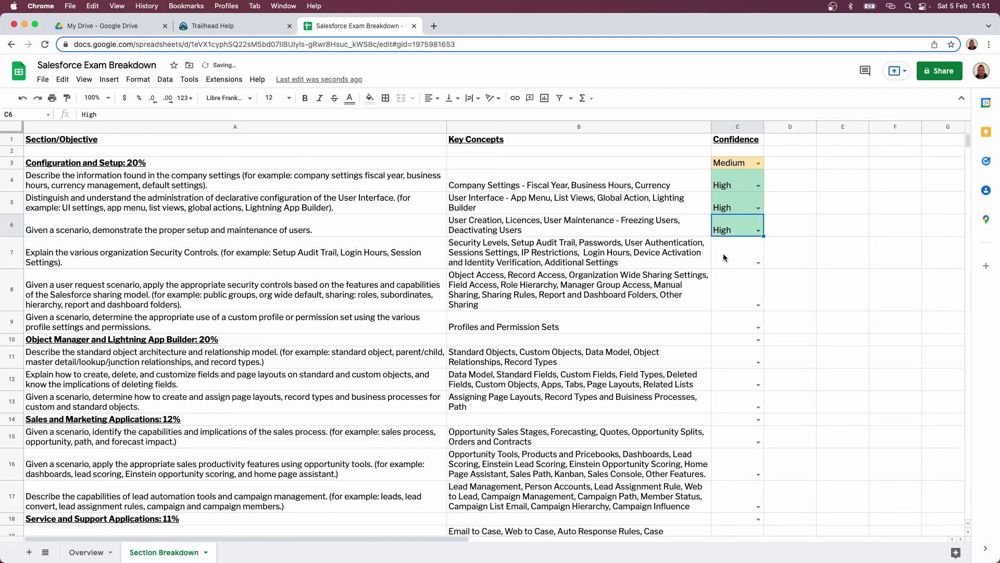
Step: Set the confidence to Low in C7, Medium in C8 and High in C9
click(751, 264)
click(746, 278)
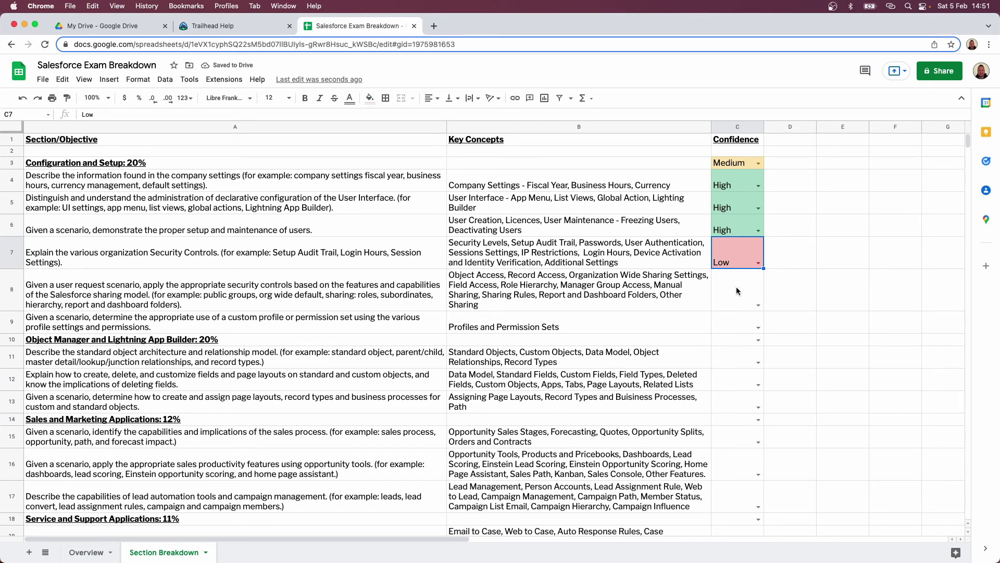
click(758, 304)
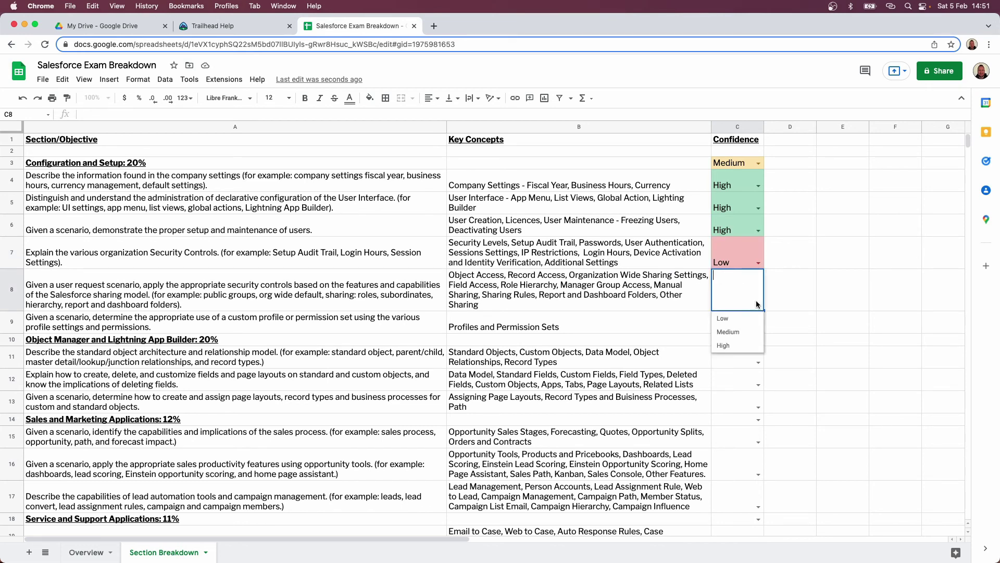
click(737, 332)
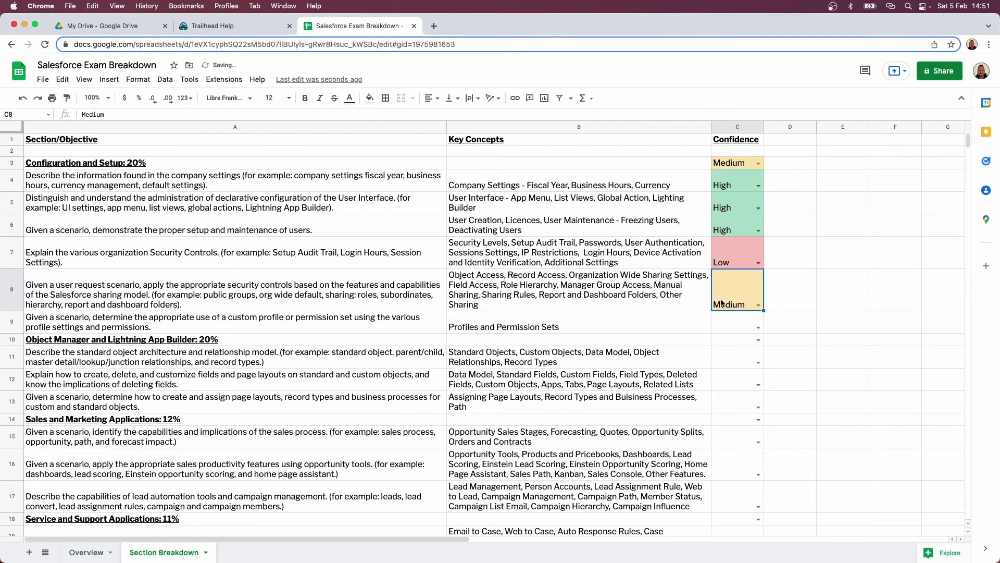
click(752, 327)
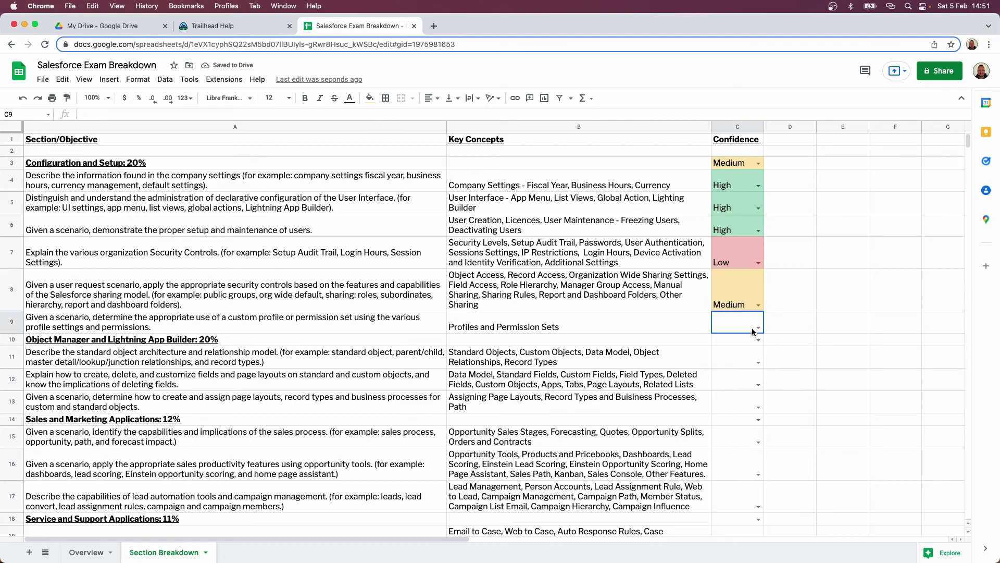
click(759, 327)
click(727, 365)
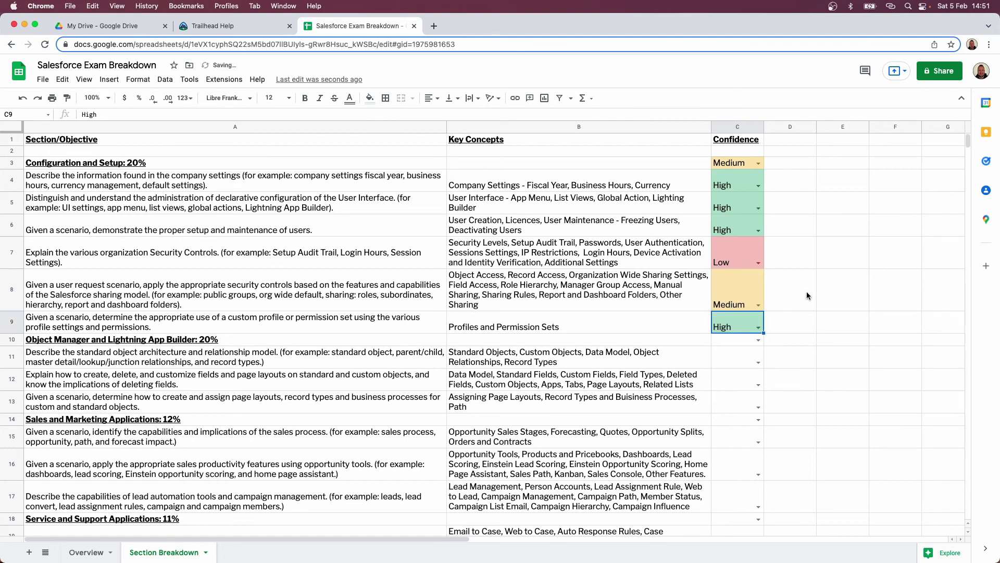
click(805, 295)
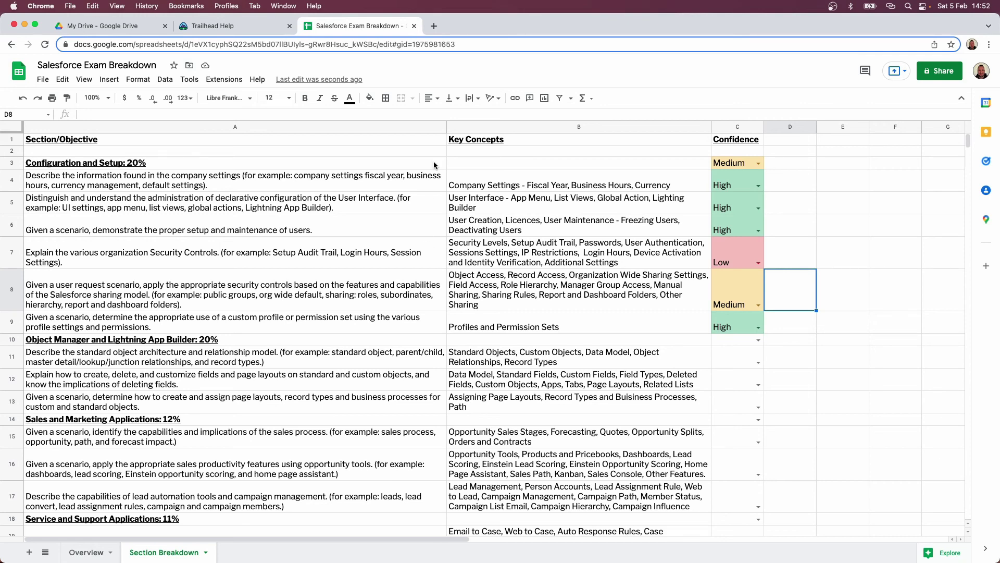
Step: Review the mock exam Result column on the Overview sheet and return to cell D1 of the Section Breakdown sheet
click(97, 550)
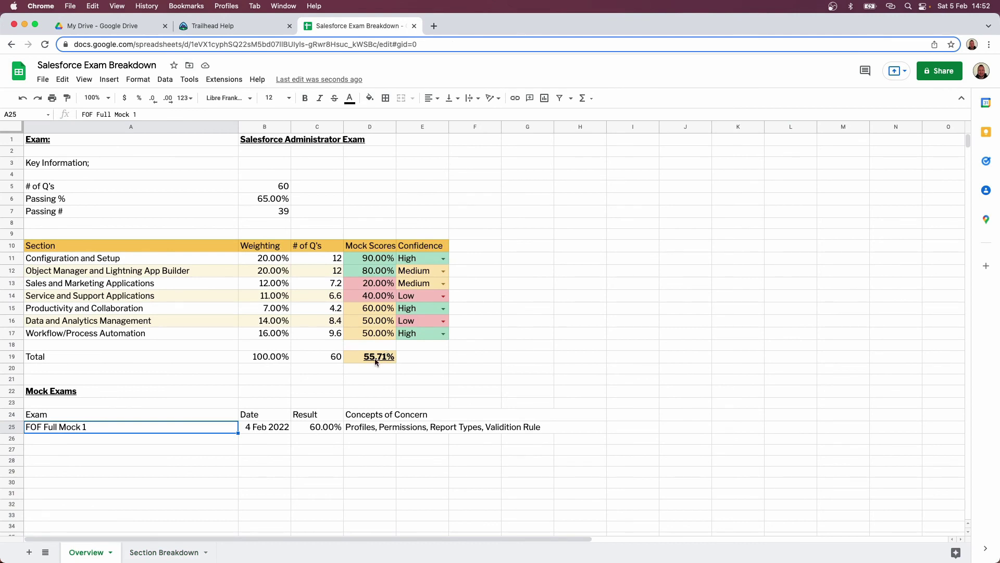
click(328, 429)
drag(327, 427, 320, 515)
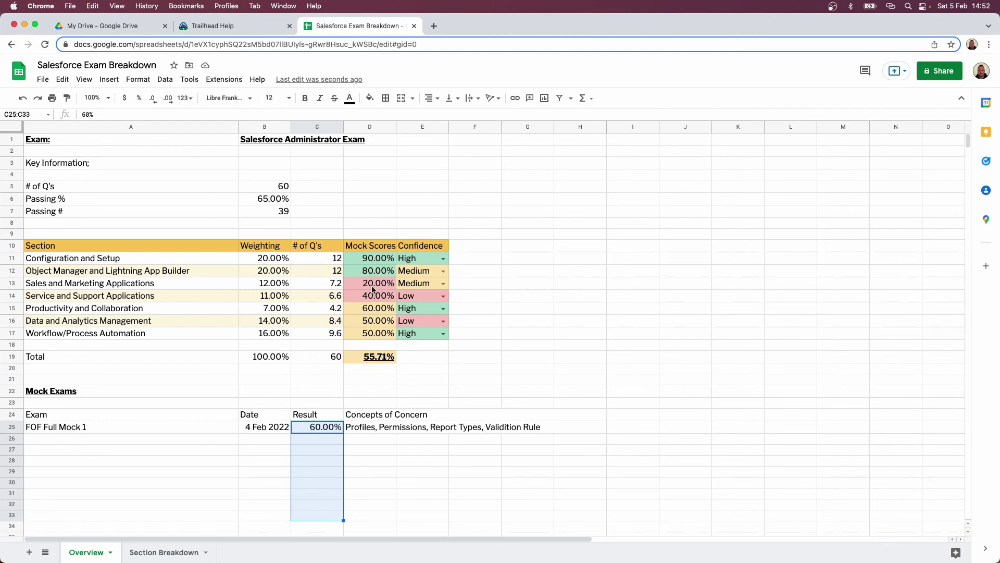
click(184, 553)
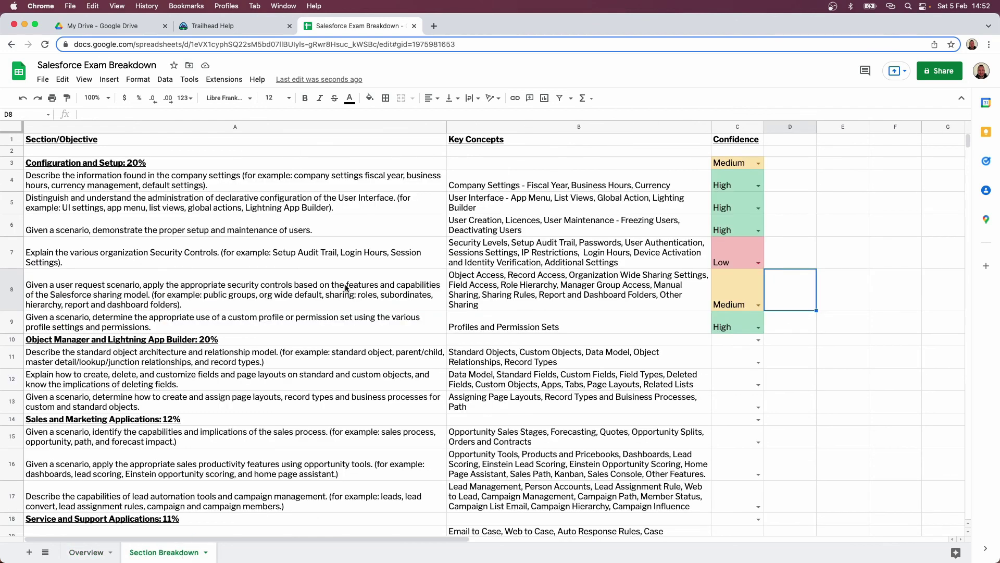
click(786, 138)
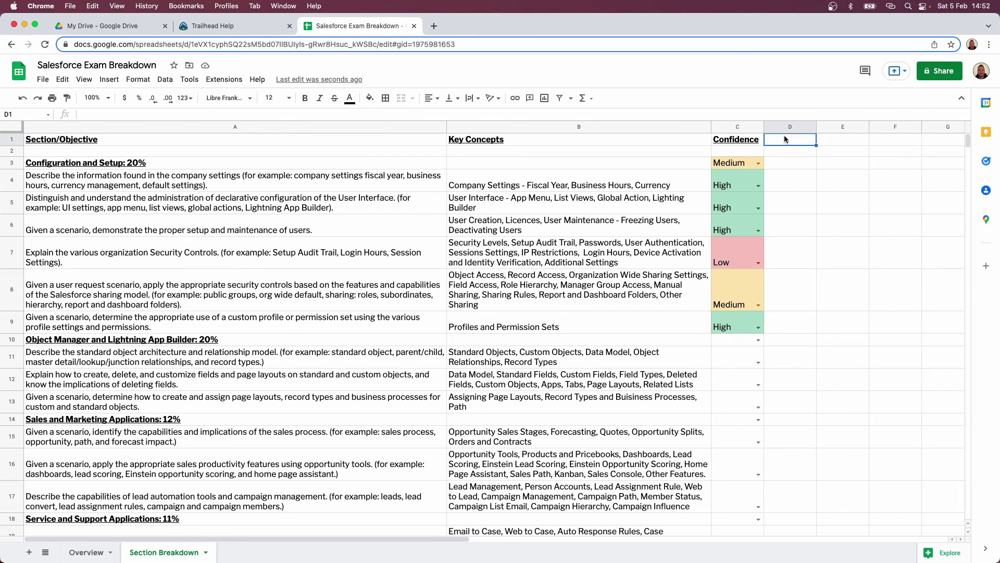
Step: Add a bold, underlined "Concepts of Concern" header in D1 and widen column D well beyond the header text
text(Concepts of Concern)
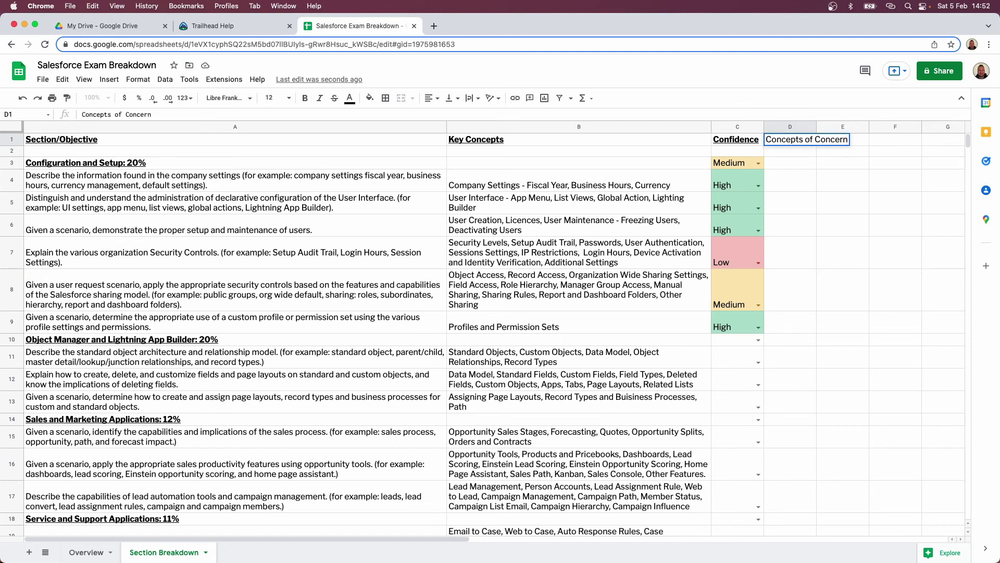
click(824, 177)
click(806, 142)
drag(815, 129, 963, 129)
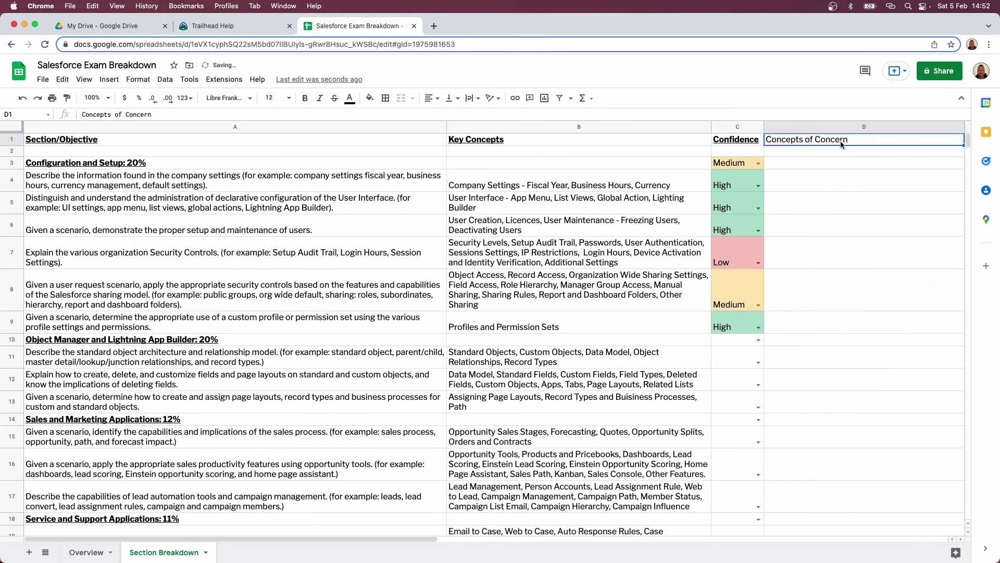
key(ctrl+b)
key(ctrl+u)
Step: Enter "Freeze vs Deactivate User" as the concept of concern in D6 for the user setup and maintenance objective
key(Down)
key(Down)
key(Down)
key(Down)
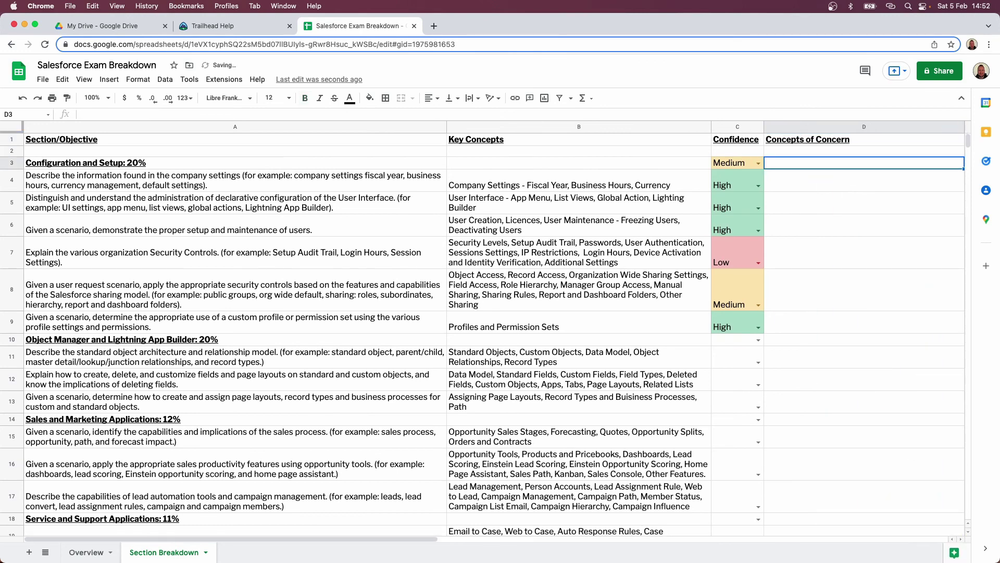
key(Down)
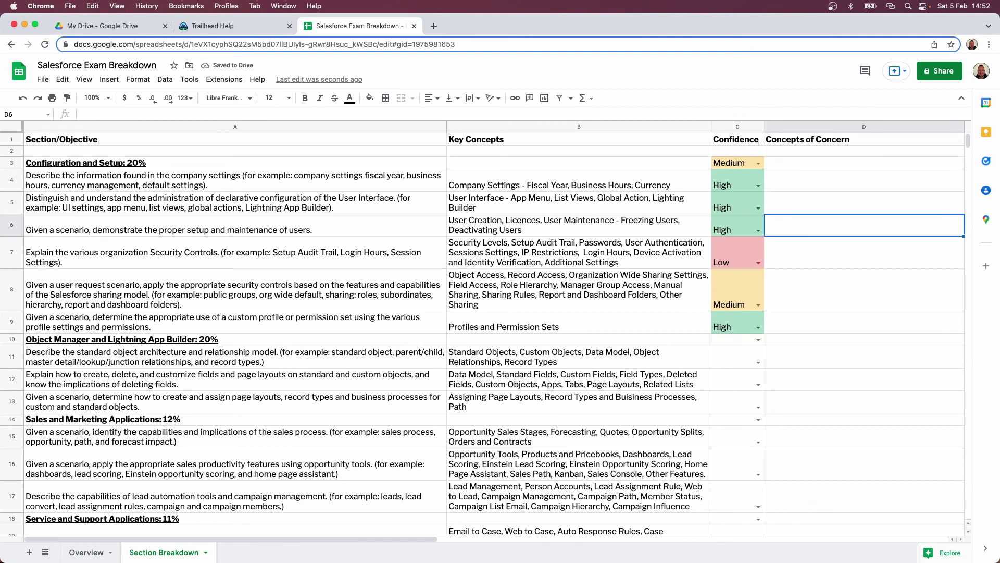
text(Freezin)
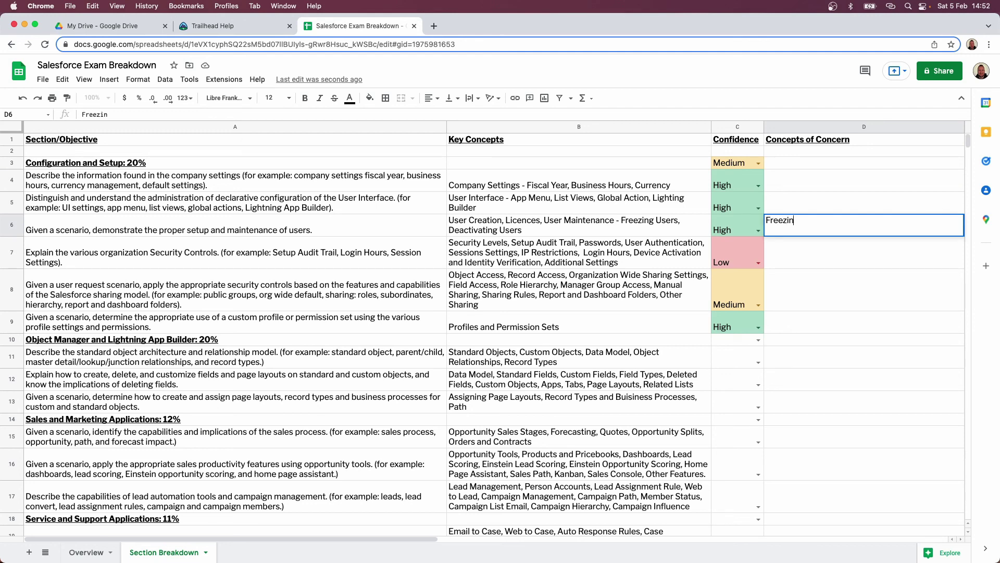
key(BackSpace)
key(BackSpace)
text(e vs Deactivat User)
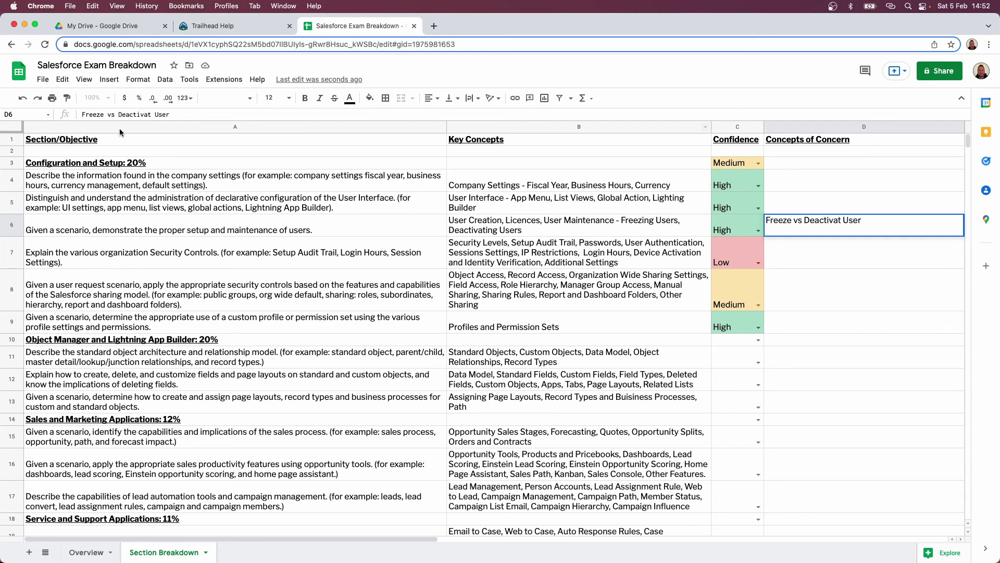
click(152, 114)
text(e)
click(949, 251)
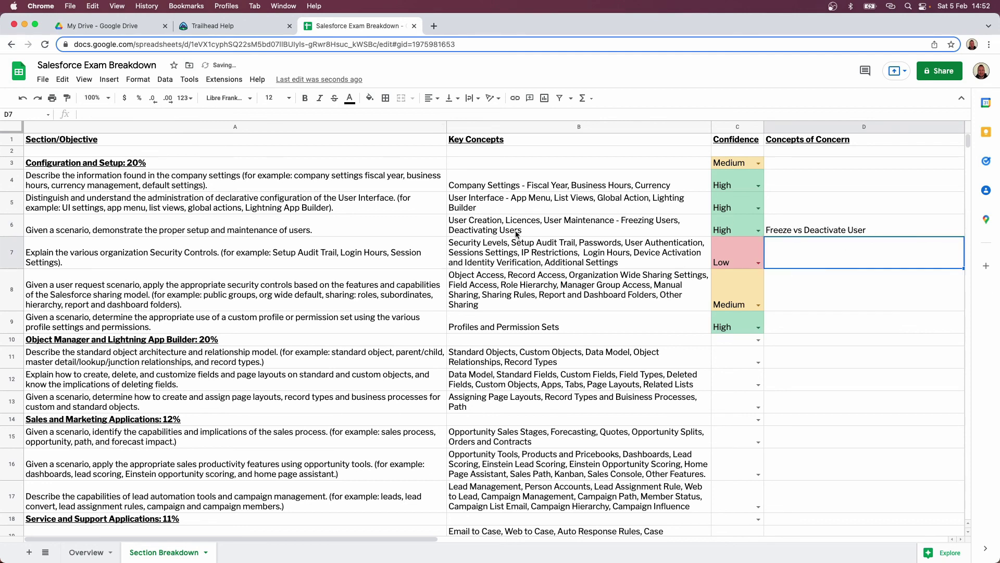
scroll(521, 239, down, 3)
scroll(525, 244, down, 10)
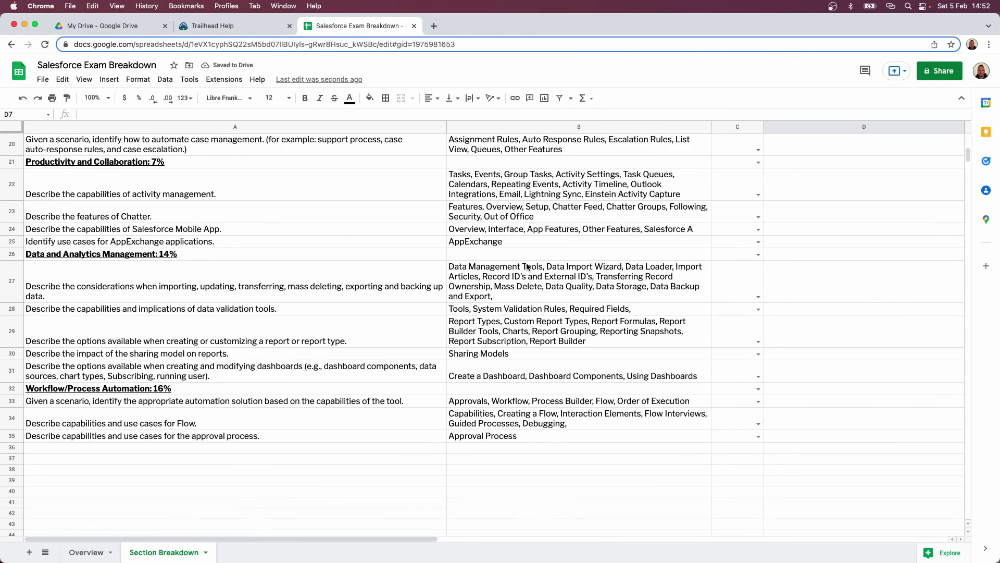
scroll(527, 266, up, 12)
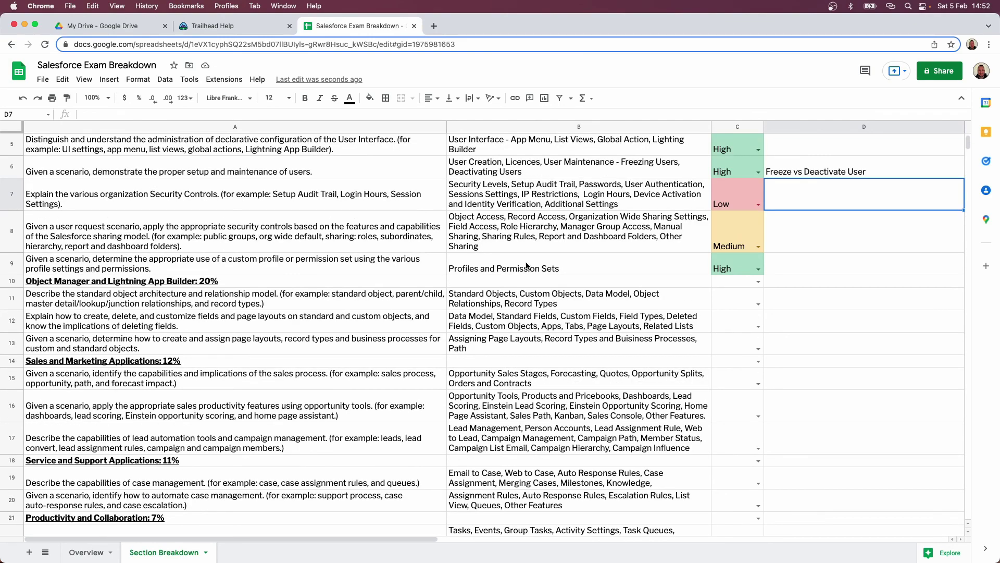